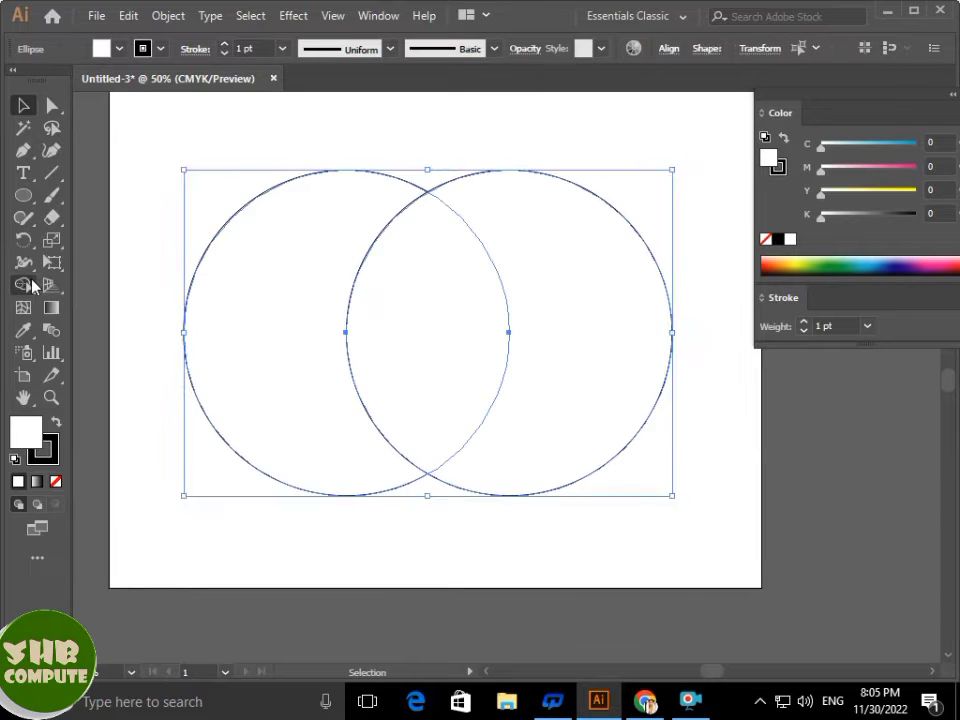
Merge the two overlapping circles into one outline and narrow the combined shape horizontally
key("v")
left_click_drag(152, 146, 317, 334)
left_click_drag(530, 338, 424, 343)
left_click(716, 487)
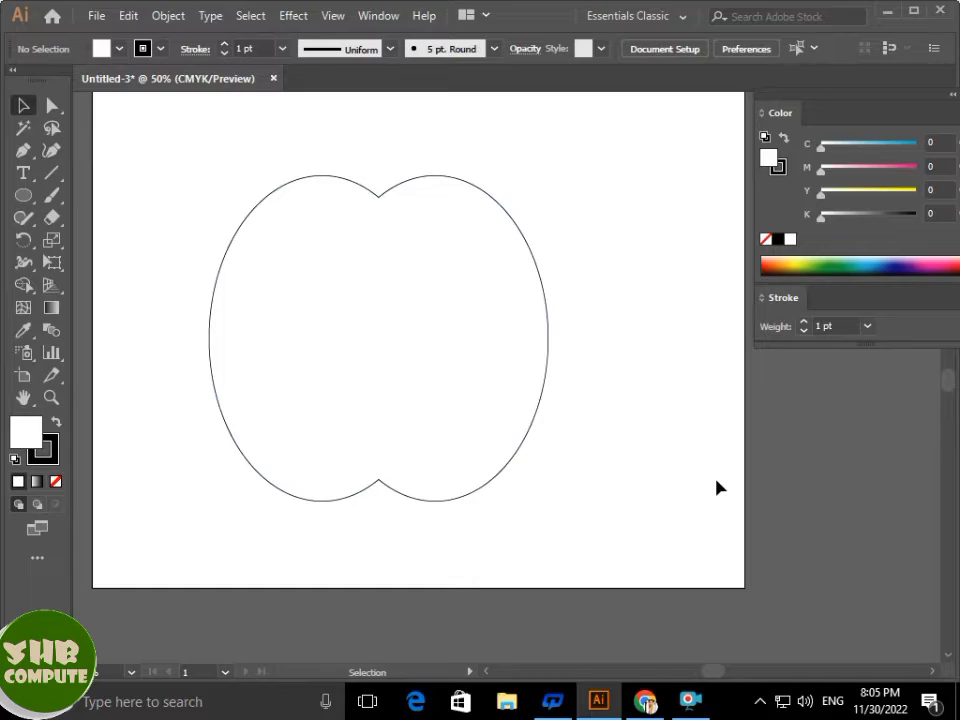
Delete the anchor point at the shape's upper centre notch with the Delete Anchor Point tool
scroll(241, 238, "up", 1)
left_click(22, 154)
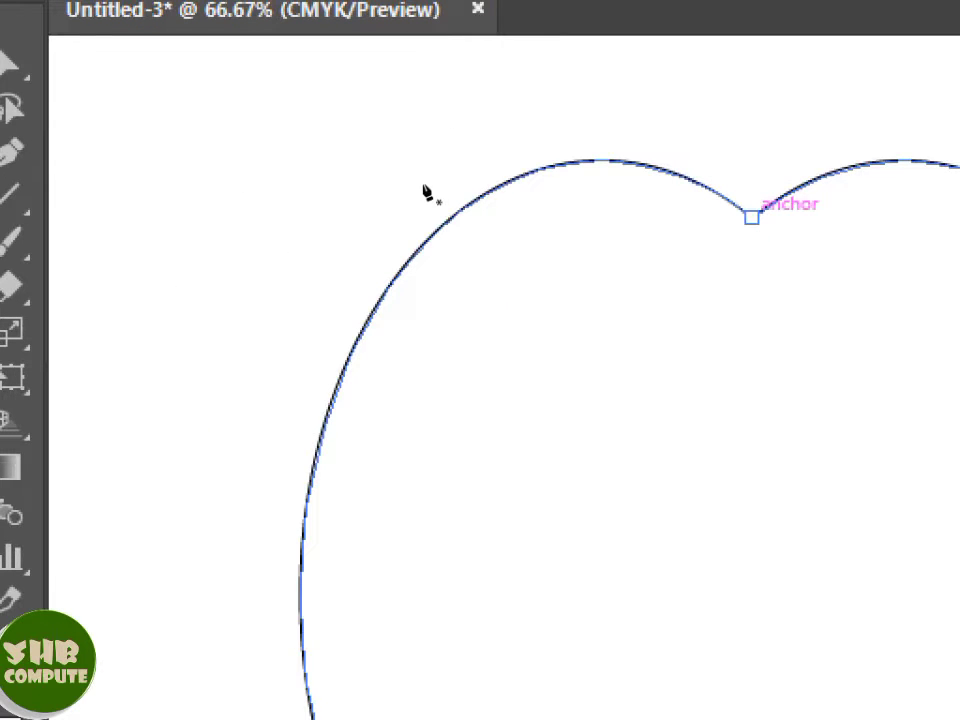
key("minus")
left_click(752, 218)
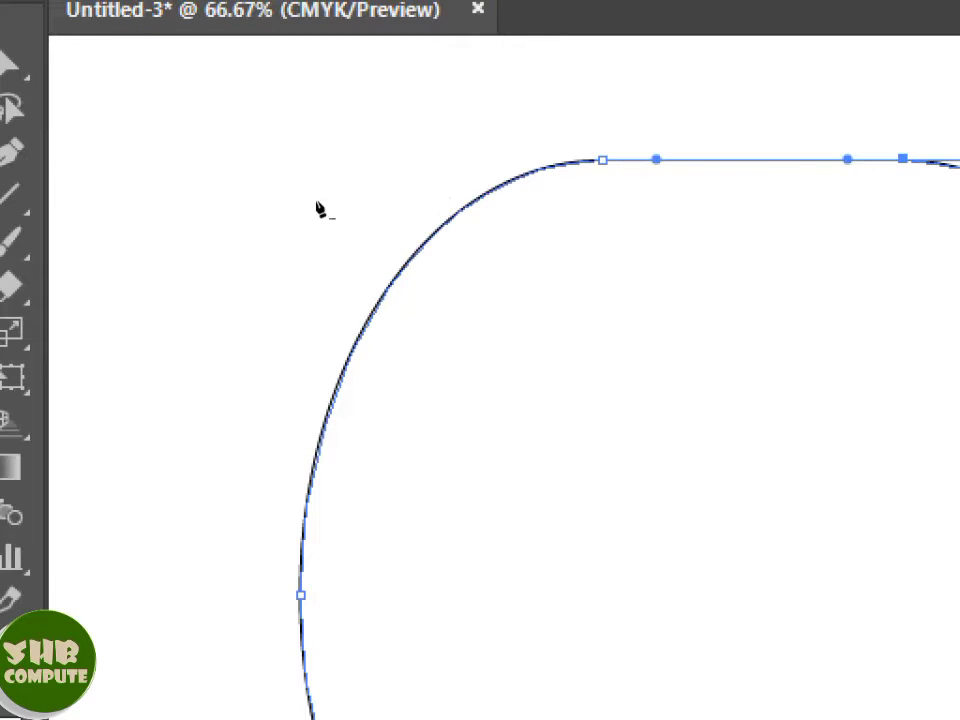
key("v")
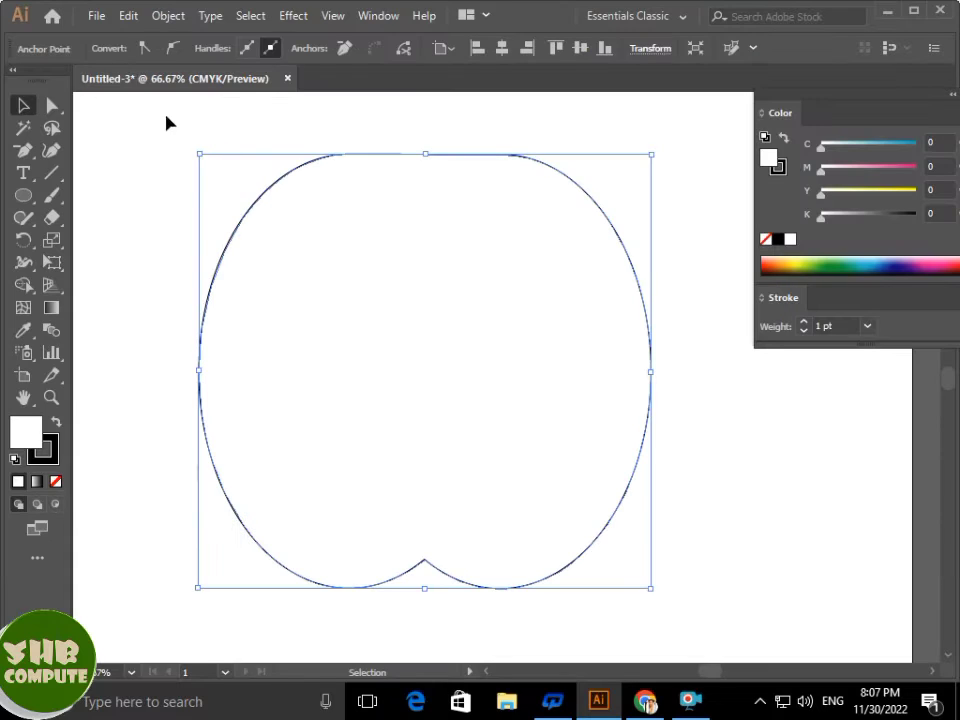
Create a gradient mesh on the shape with 10 rows, 8 columns, Flat appearance and 100% highlight
left_click_drag(155, 128, 466, 393)
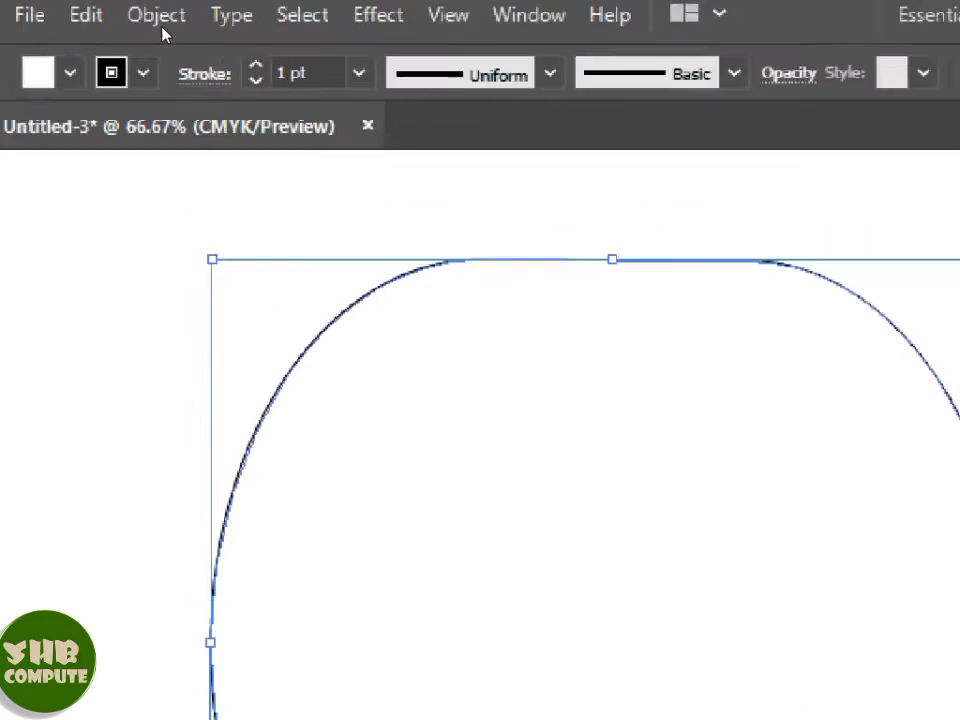
left_click(182, 16)
left_click(300, 532)
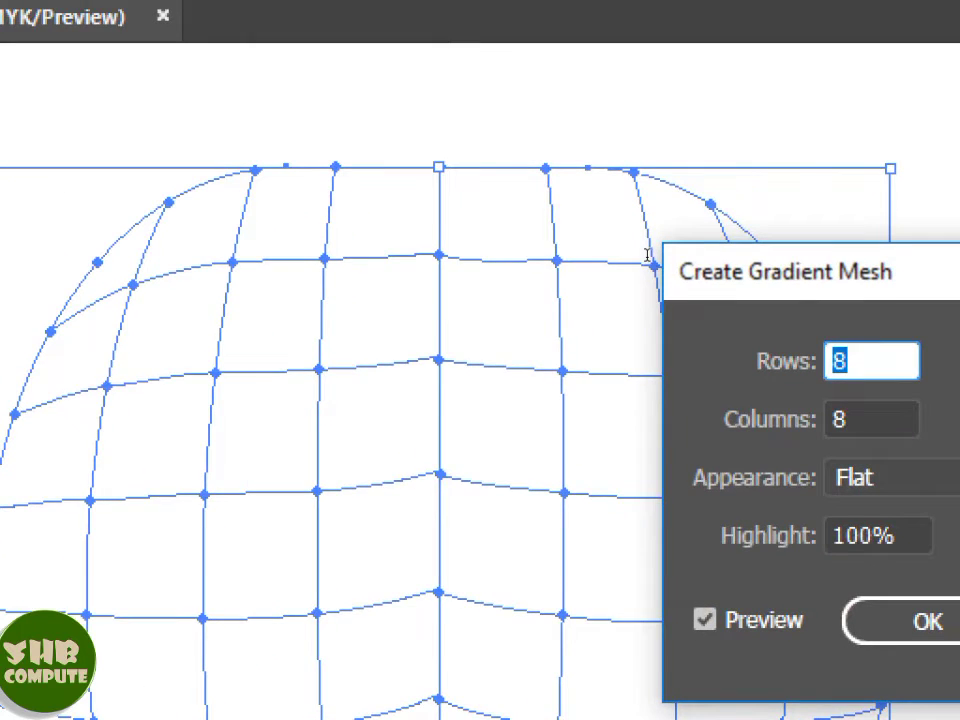
key("Up")
key("Up")
key("Up")
key("Up")
key("Up")
key("Up")
key("Up")
key("Up")
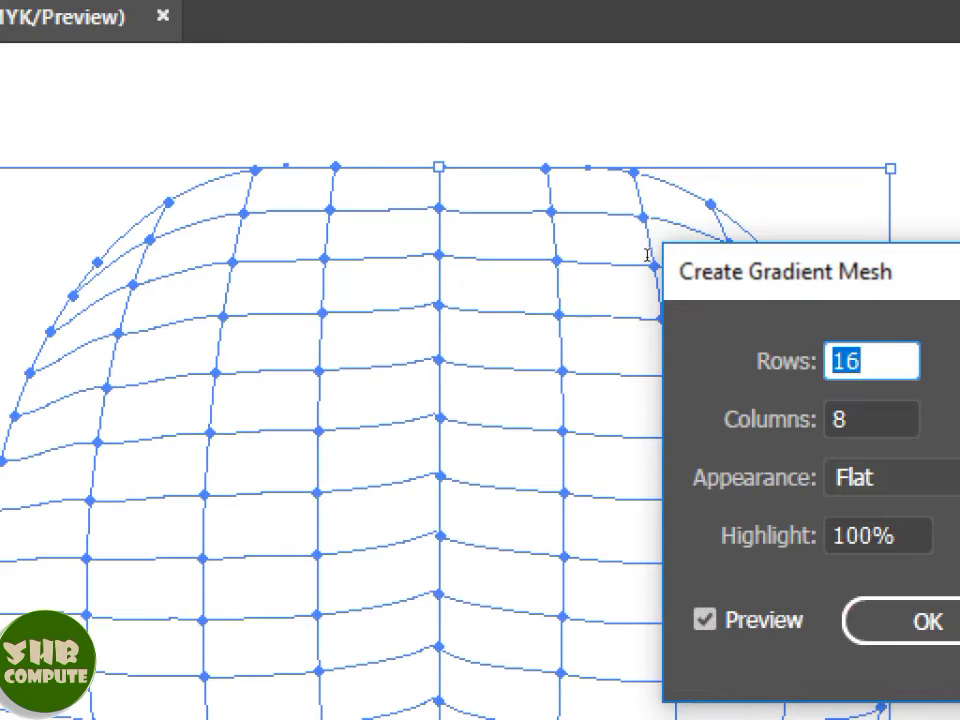
key("Down")
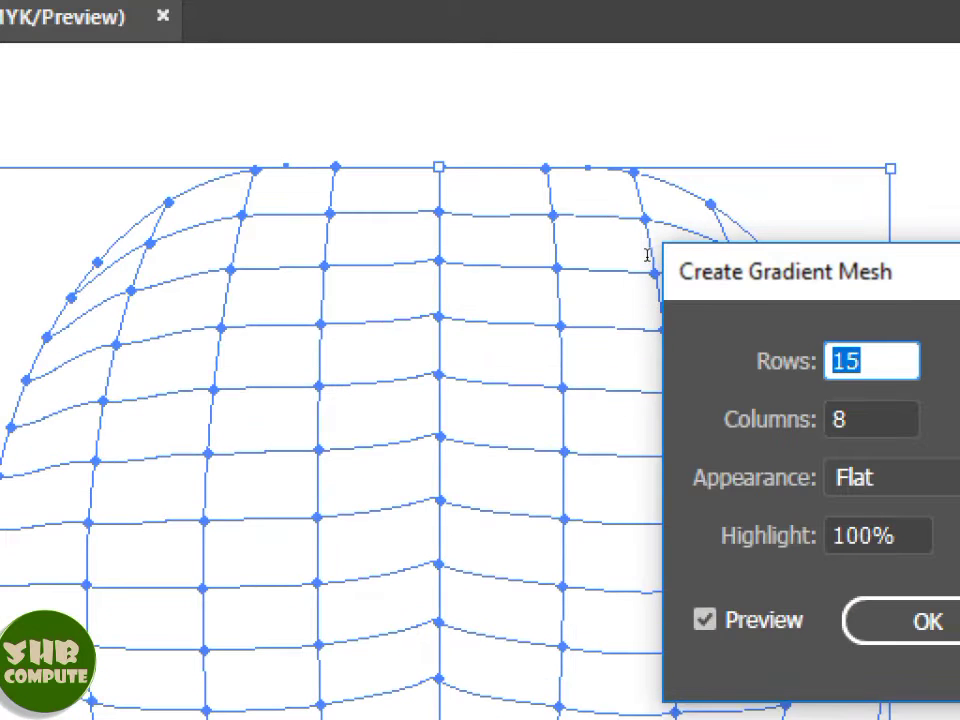
key("Down")
key("Down")
key("Down")
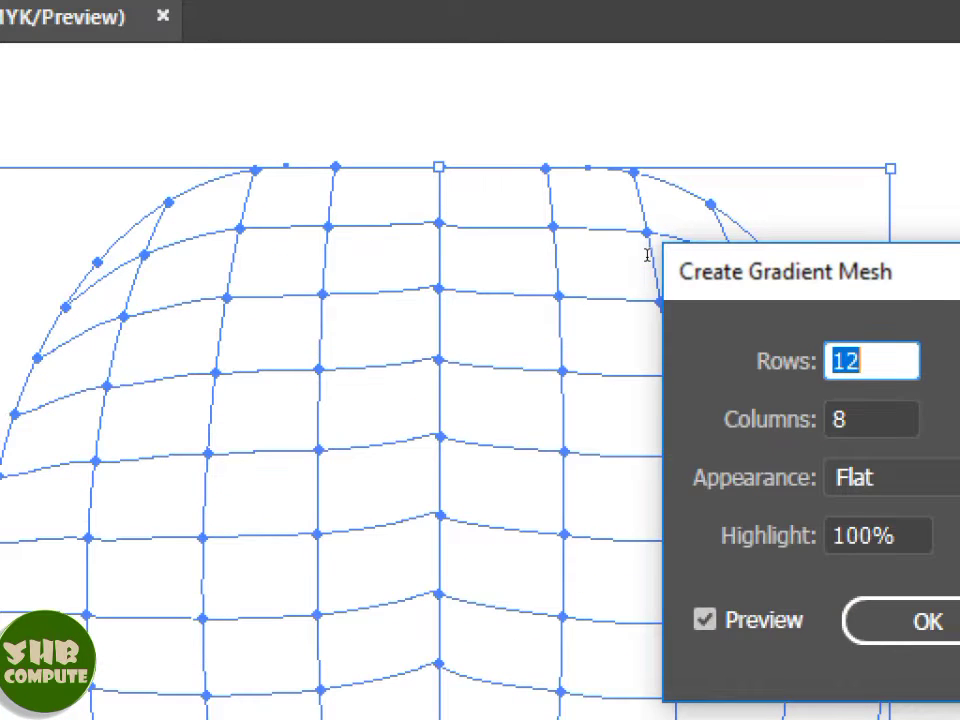
key("Down")
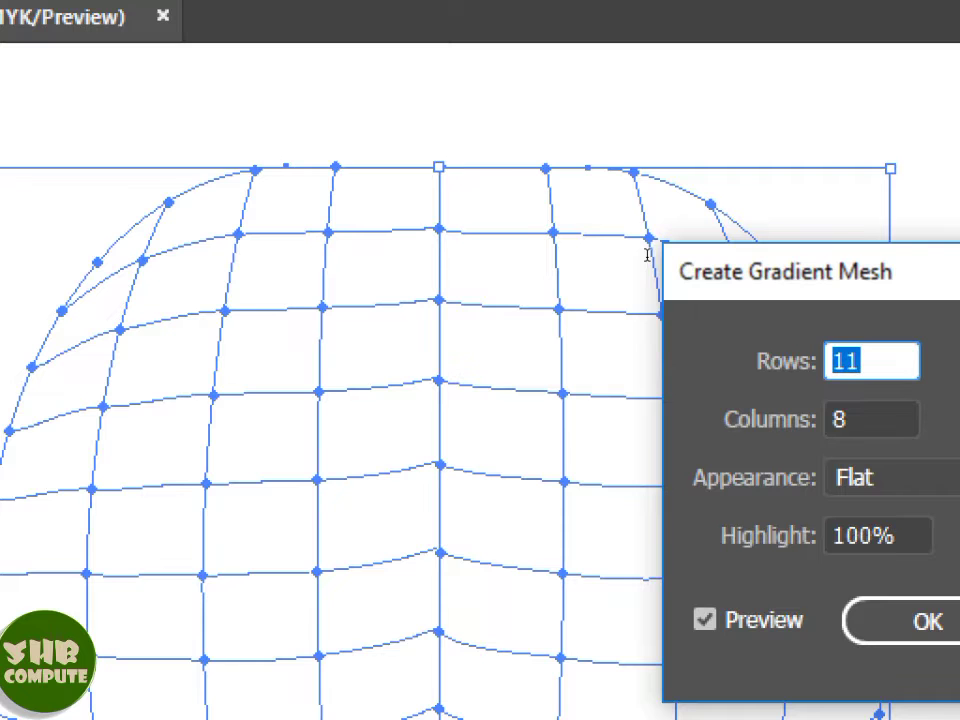
key("Down")
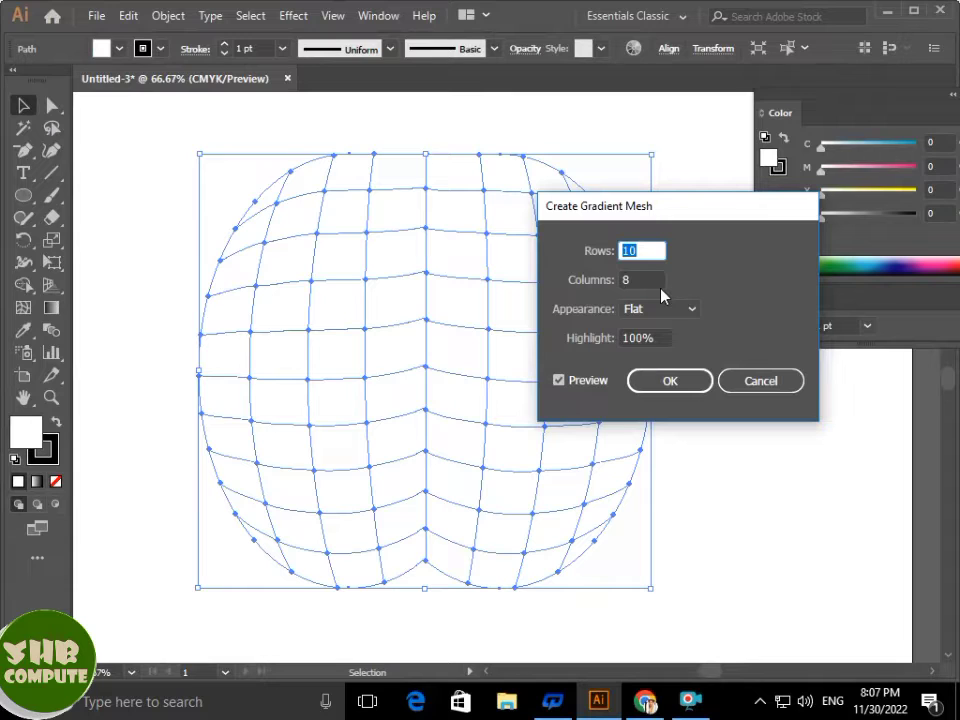
left_click(672, 381)
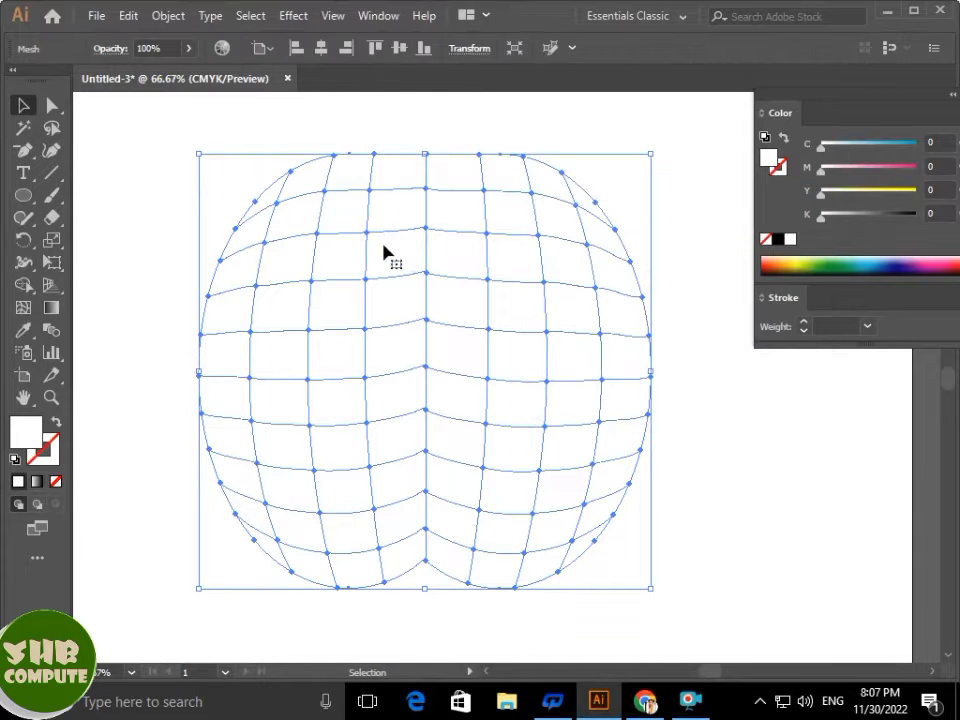
Select the whole mesh, display the swatches and fill it with the red swatch C=15 M=100 Y=90 K=10
left_click(52, 105)
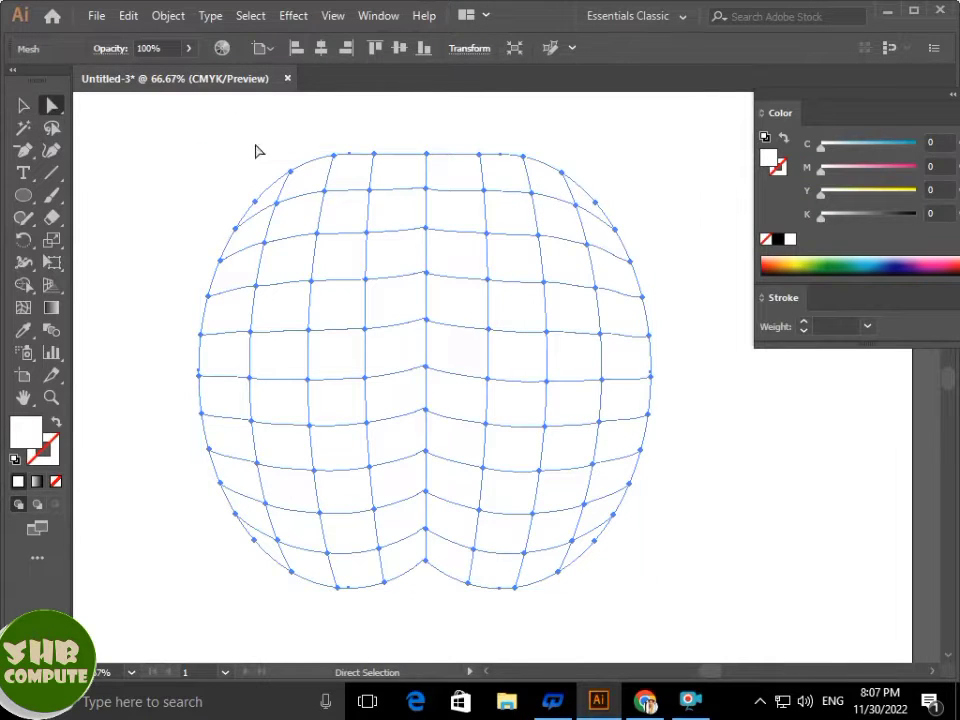
left_click(290, 172)
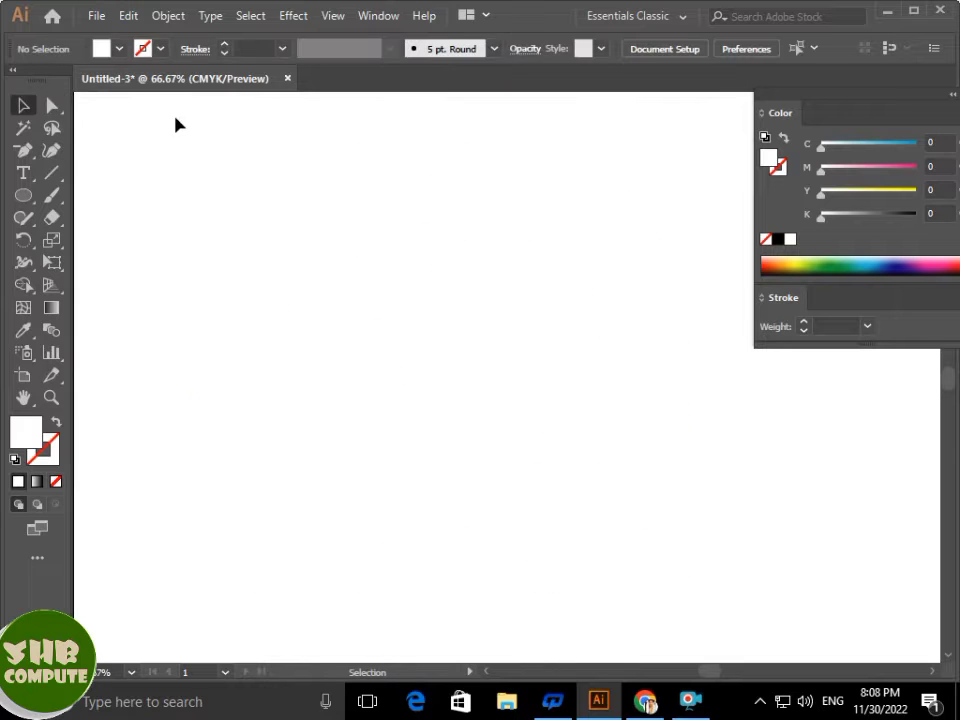
left_click_drag(175, 118, 676, 636)
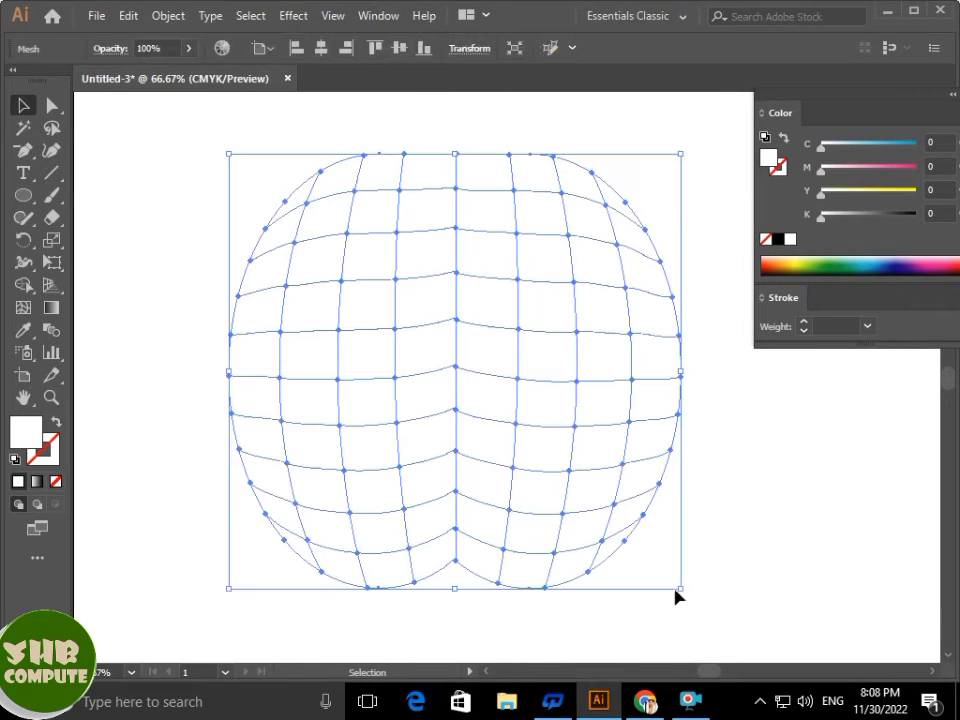
left_click(368, 15)
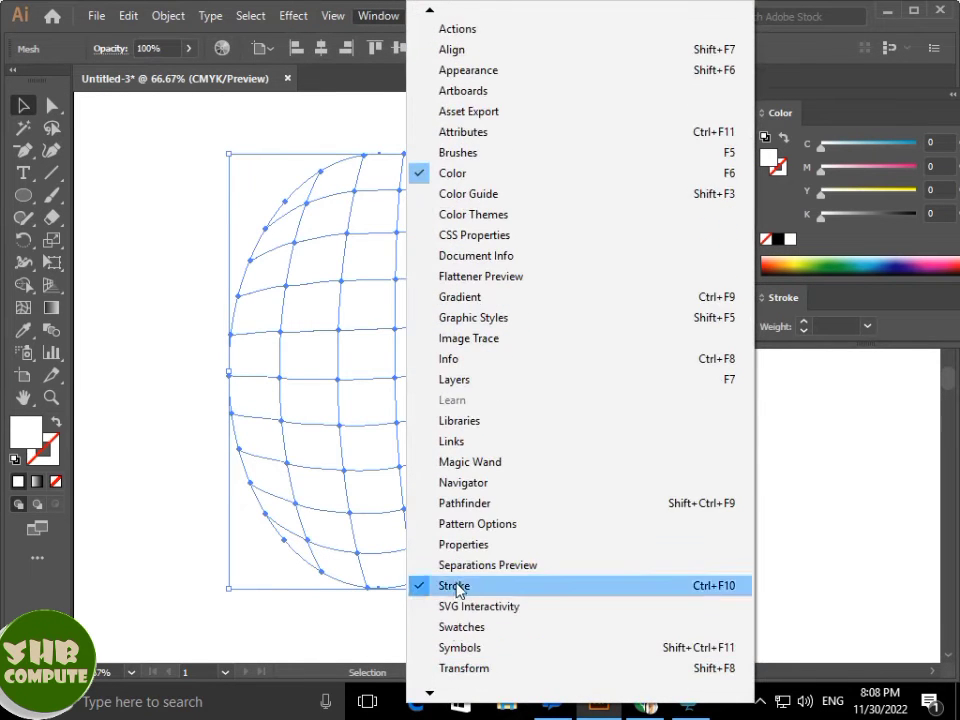
left_click(461, 626)
left_click_drag(418, 98, 810, 134)
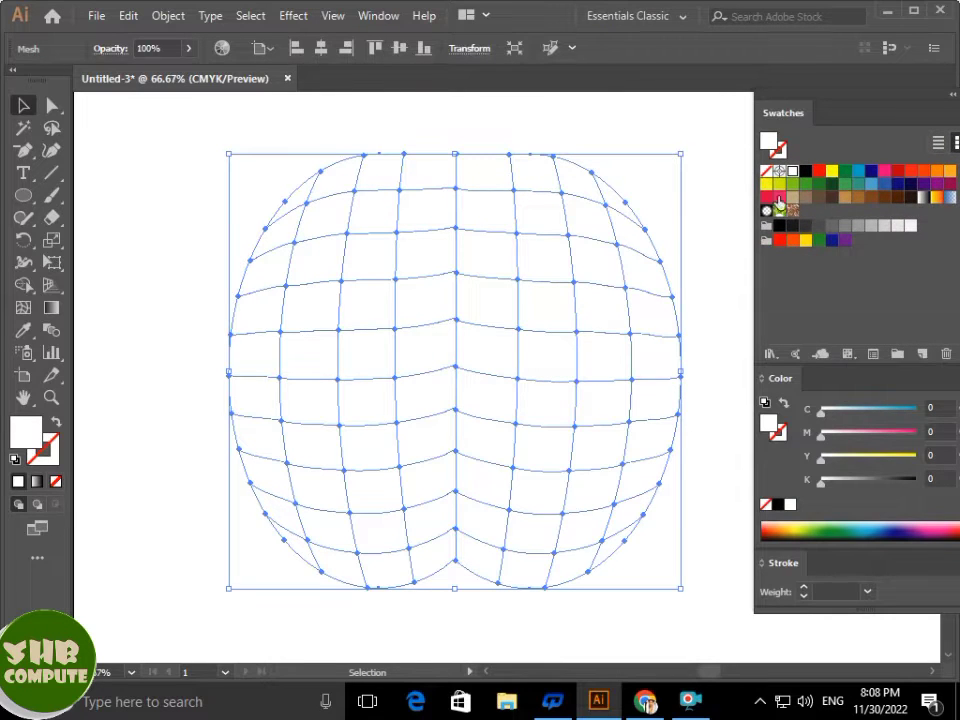
left_click(899, 173)
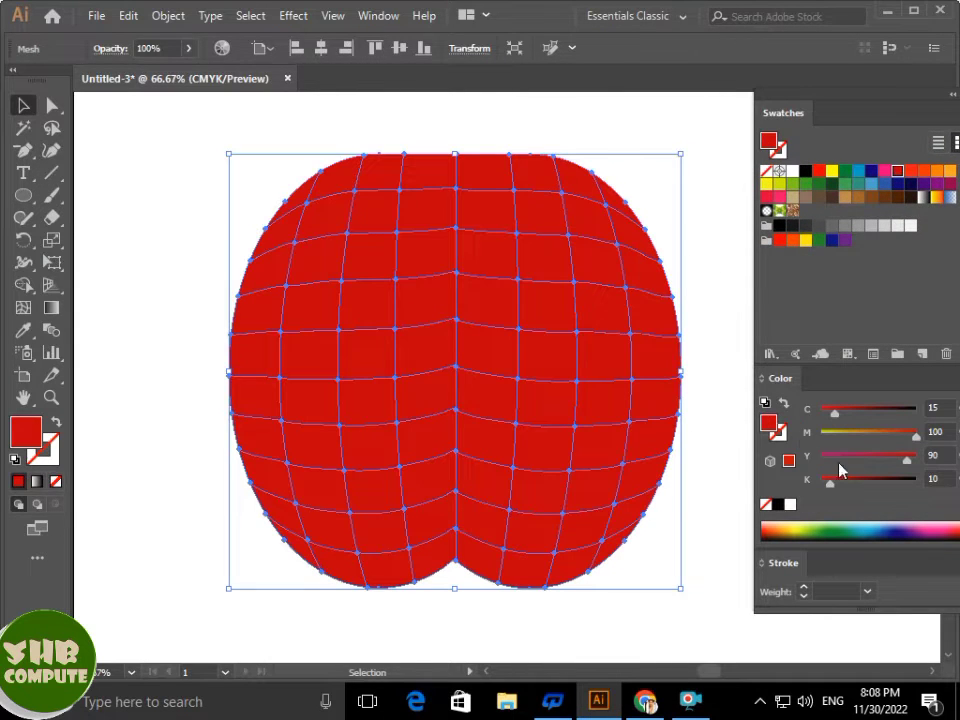
Switch the colour sliders to HSB and set the mesh fill to H 343.63, S 96% and B 100%
left_click_drag(896, 466, 893, 464)
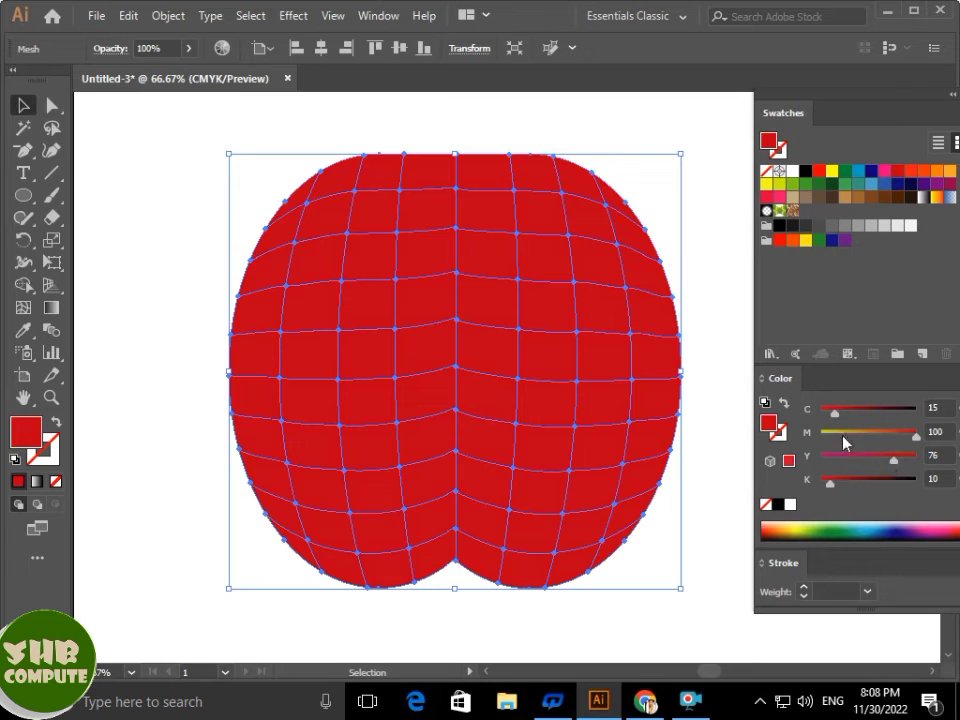
left_click_drag(885, 381, 843, 387)
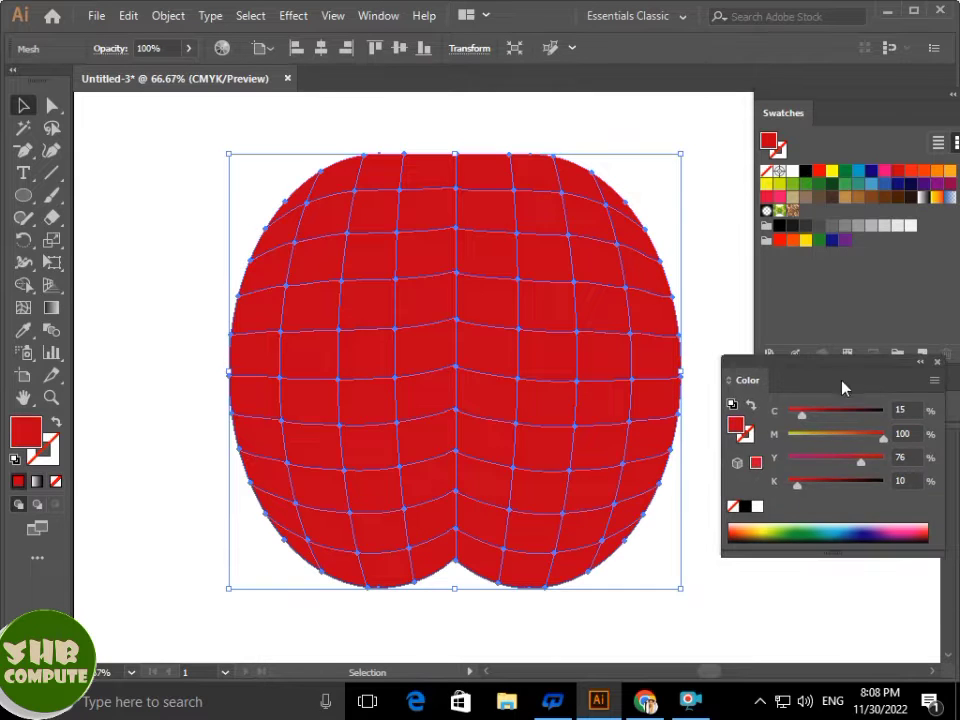
left_click(934, 380)
left_click(797, 454)
left_click_drag(865, 478, 877, 456)
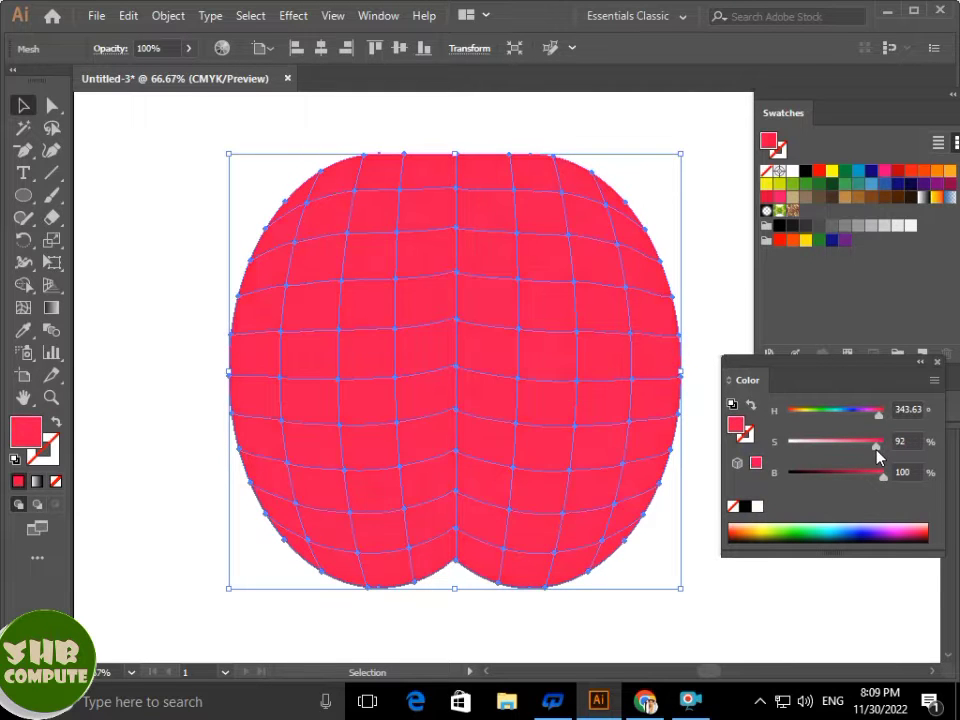
left_click(920, 362)
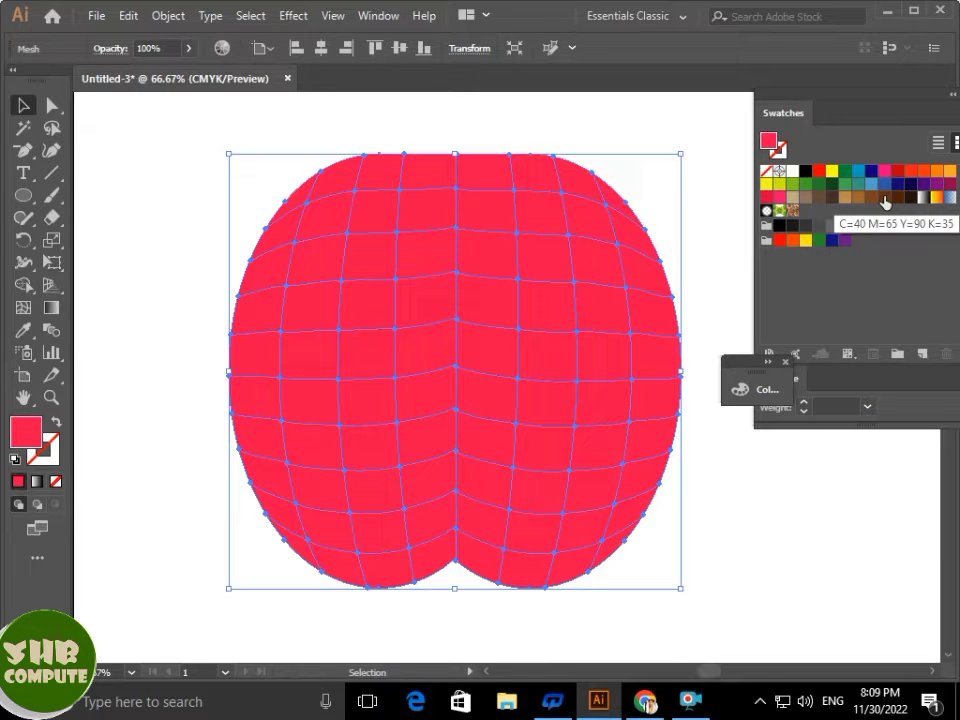
Select all mesh points along the shape's outer edge with the Lasso tool
left_click(52, 105)
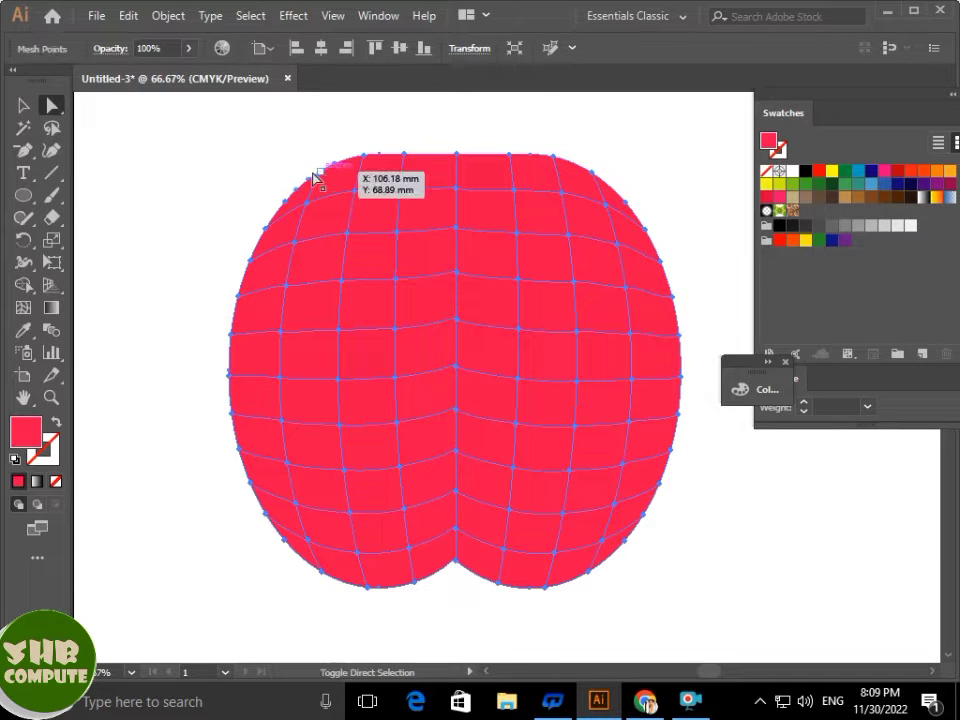
left_click(176, 135)
left_click(320, 172)
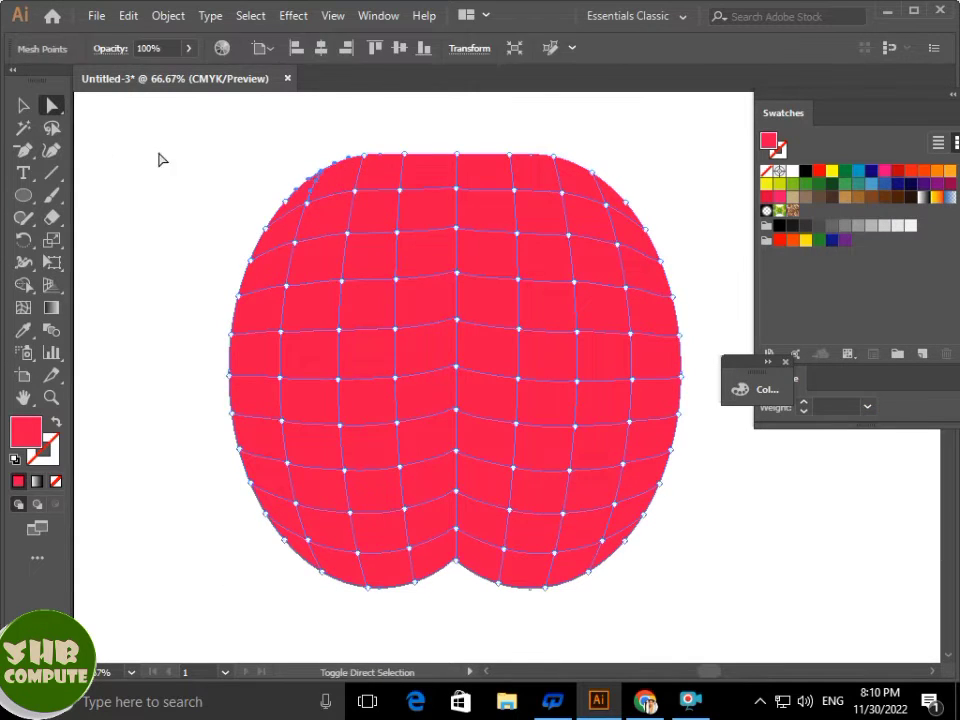
left_click(51, 129)
mouse_move(296, 208)
left_mouse_down()
mouse_move(262, 255)
mouse_move(255, 392)
mouse_move(289, 532)
mouse_move(319, 556)
mouse_move(377, 574)
mouse_move(418, 574)
mouse_move(434, 558)
mouse_move(560, 573)
mouse_move(616, 558)
mouse_move(434, 624)
mouse_move(133, 469)
mouse_move(207, 253)
mouse_move(267, 203)
mouse_move(304, 171)
left_mouse_up()
mouse_move(358, 141)
left_mouse_down()
mouse_move(577, 182)
mouse_move(608, 200)
mouse_move(629, 241)
mouse_move(673, 238)
mouse_move(479, 113)
mouse_move(360, 143)
left_mouse_up()
mouse_move(670, 255)
left_mouse_down()
mouse_move(647, 447)
mouse_move(619, 552)
mouse_move(701, 474)
mouse_move(725, 333)
mouse_move(668, 257)
left_mouse_up()
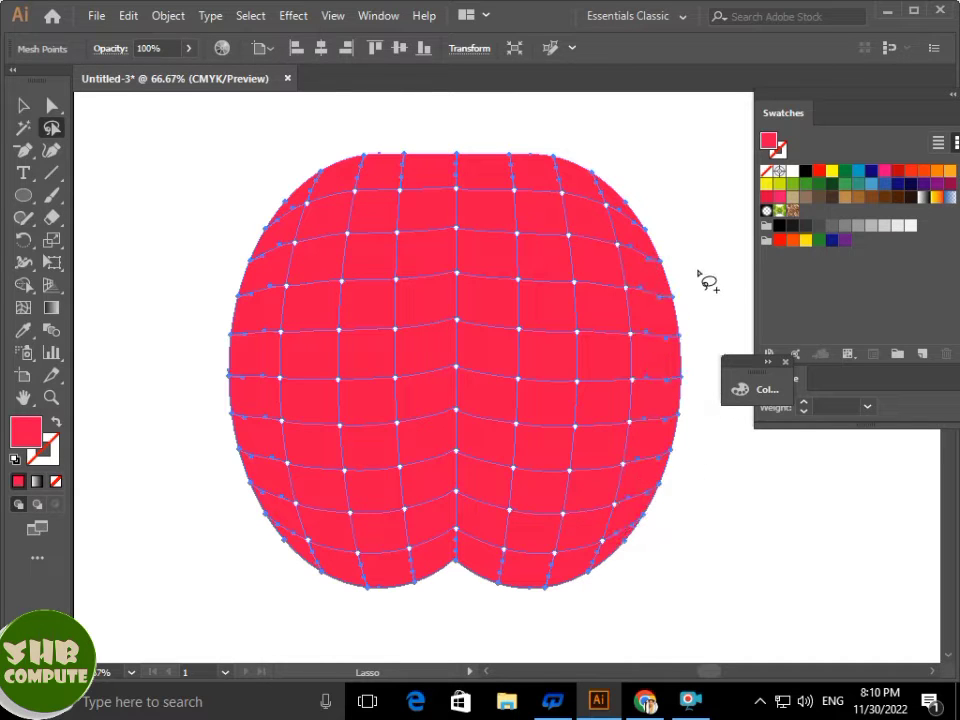
Switch the colour sliders to CMYK and darken the selected edge points by setting K to 61%
left_click(758, 392)
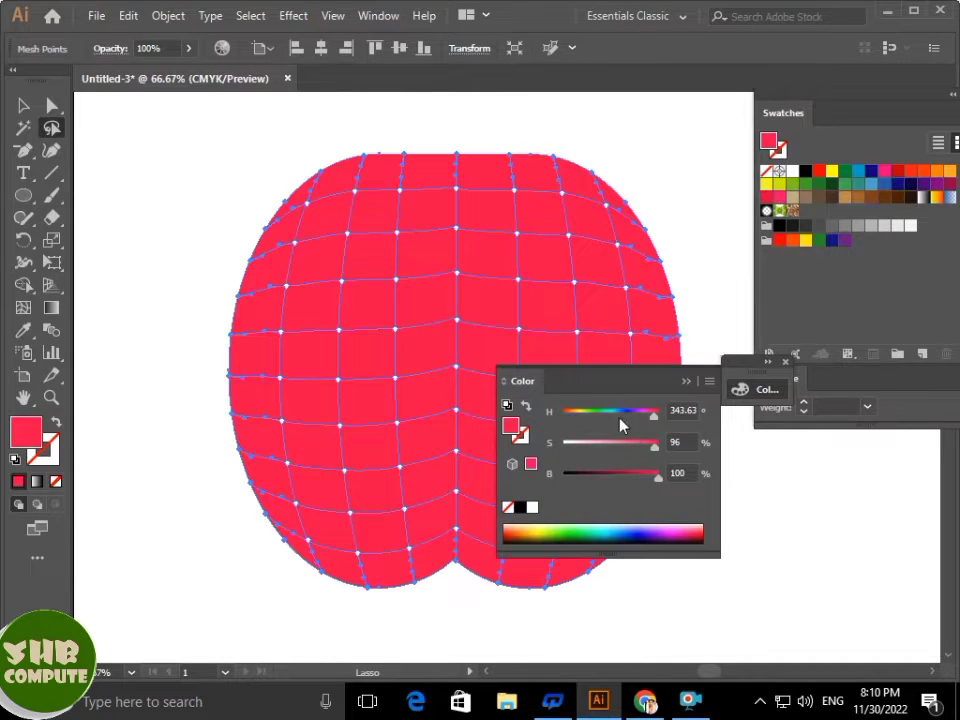
left_click_drag(633, 372, 763, 100)
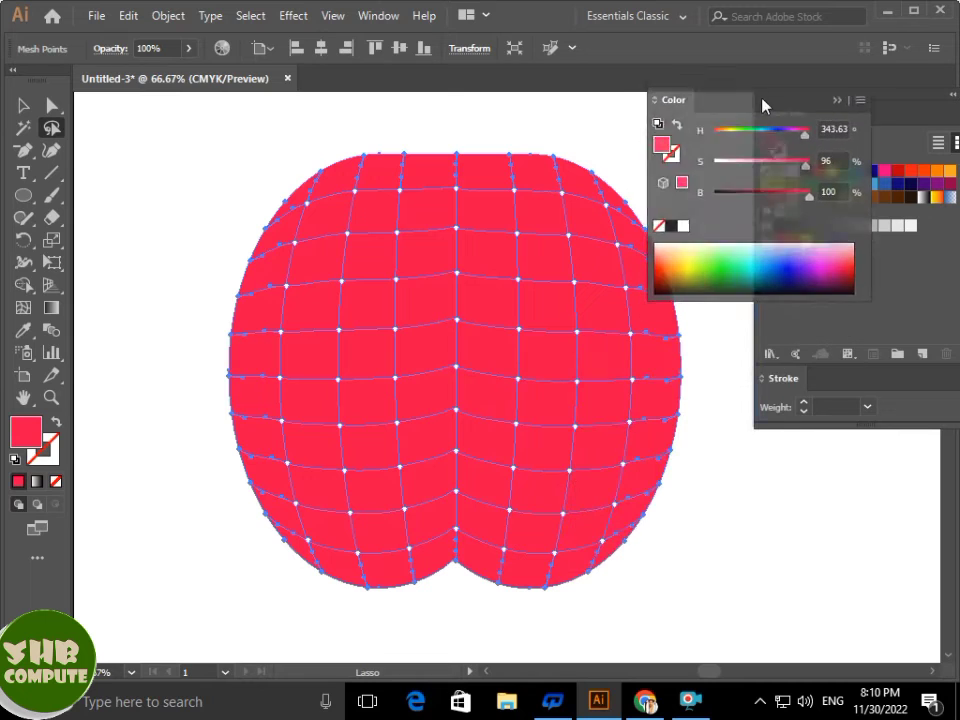
left_click(860, 99)
left_click(712, 194)
left_click_drag(716, 203, 765, 213)
left_click(778, 209)
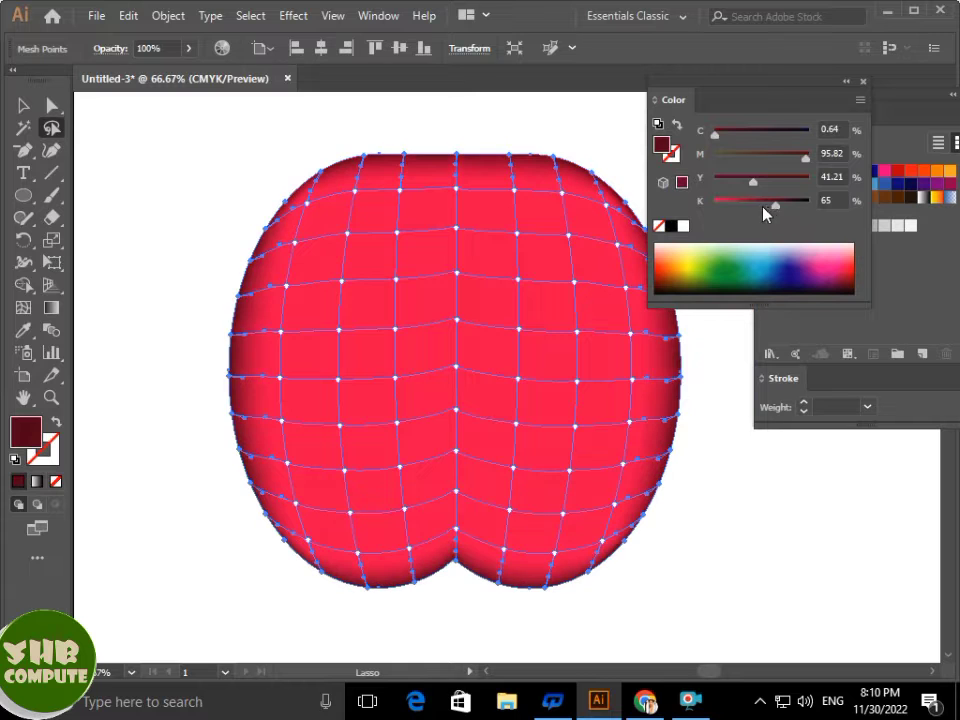
left_click_drag(775, 211, 771, 211)
Move the inner mesh points near the shape's upper-left and upper-right curves slightly inward with the Mesh tool
scroll(470, 262, "up", 1)
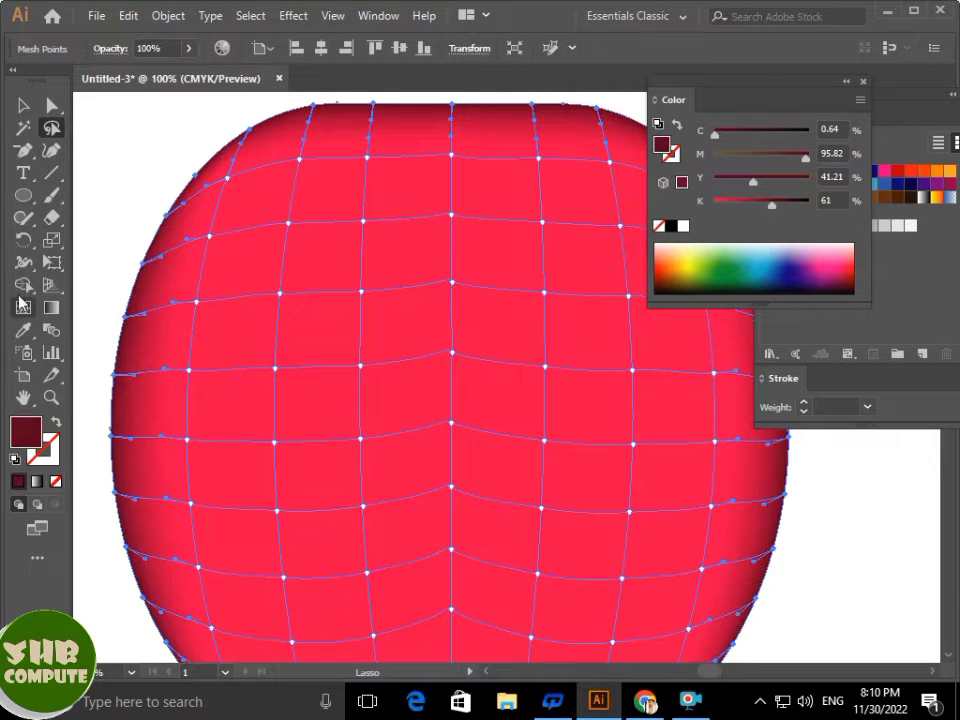
key("u")
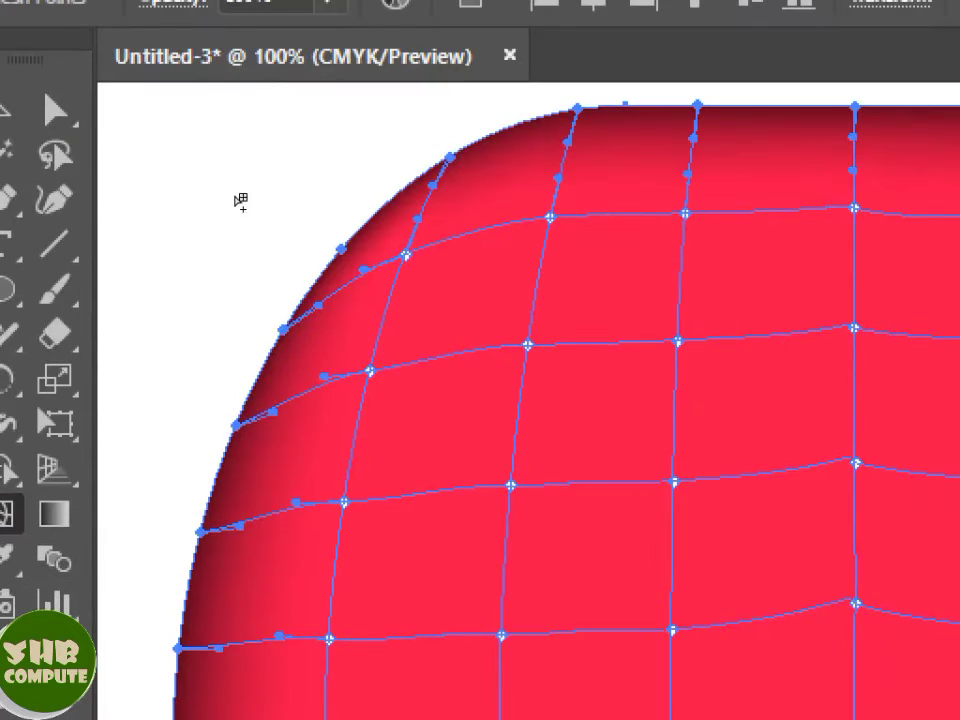
left_click_drag(405, 255, 412, 268)
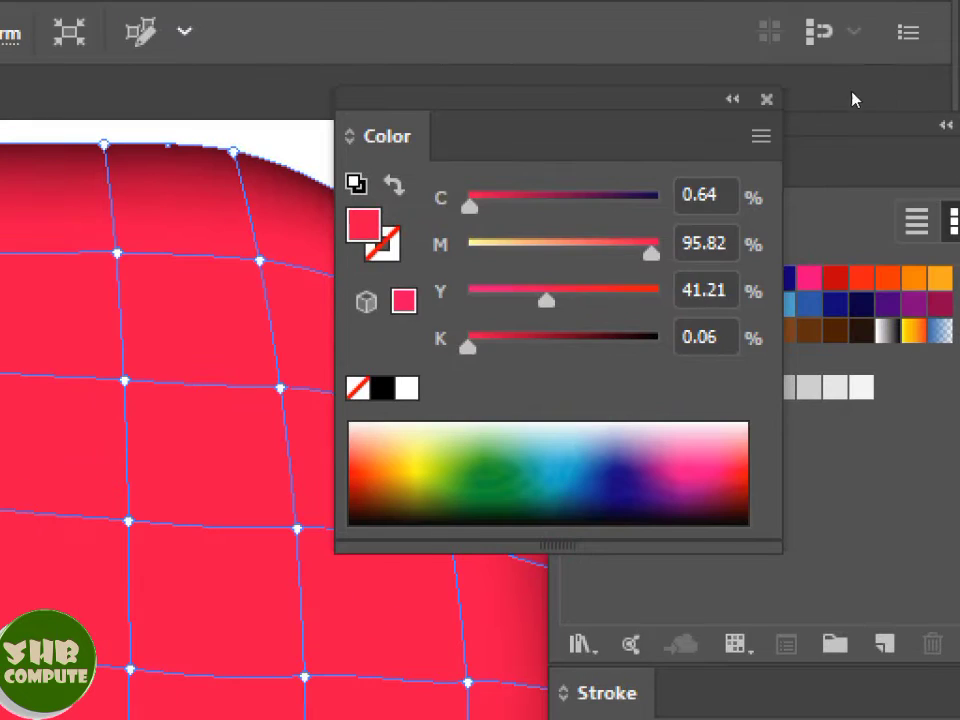
left_click(863, 80)
left_click_drag(391, 297, 373, 310)
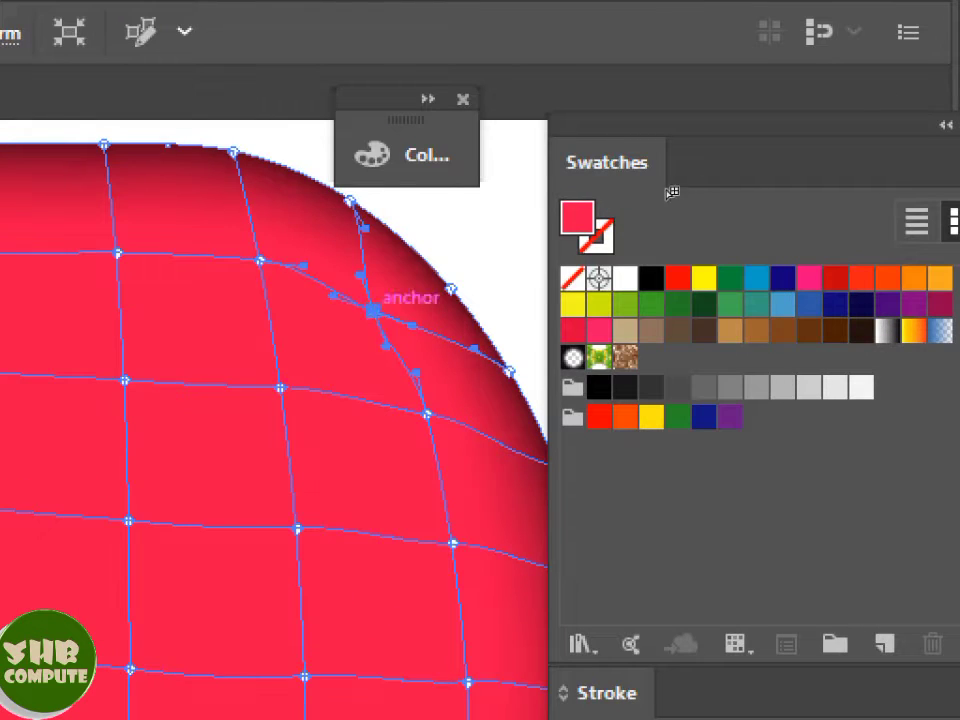
Move the inner mesh points near the shape's lower-left and lower-right curves and bottom notch inward to widen the dark edge shading
scroll(375, 370, "down", 4)
left_click_drag(379, 581, 382, 537)
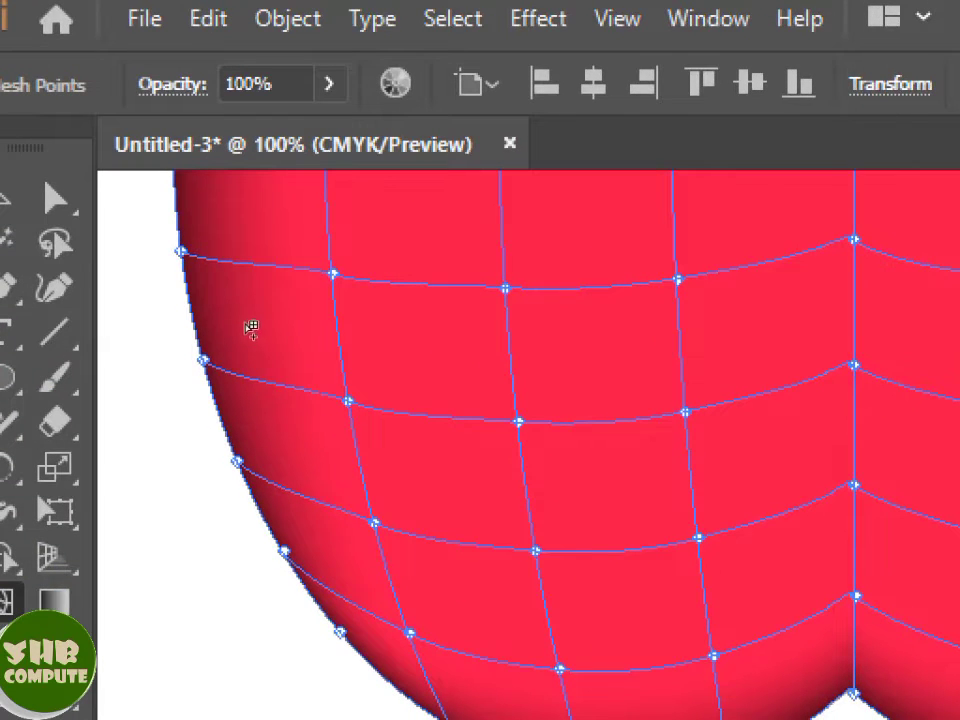
left_click_drag(387, 642, 424, 610)
left_click_drag(774, 595, 776, 569)
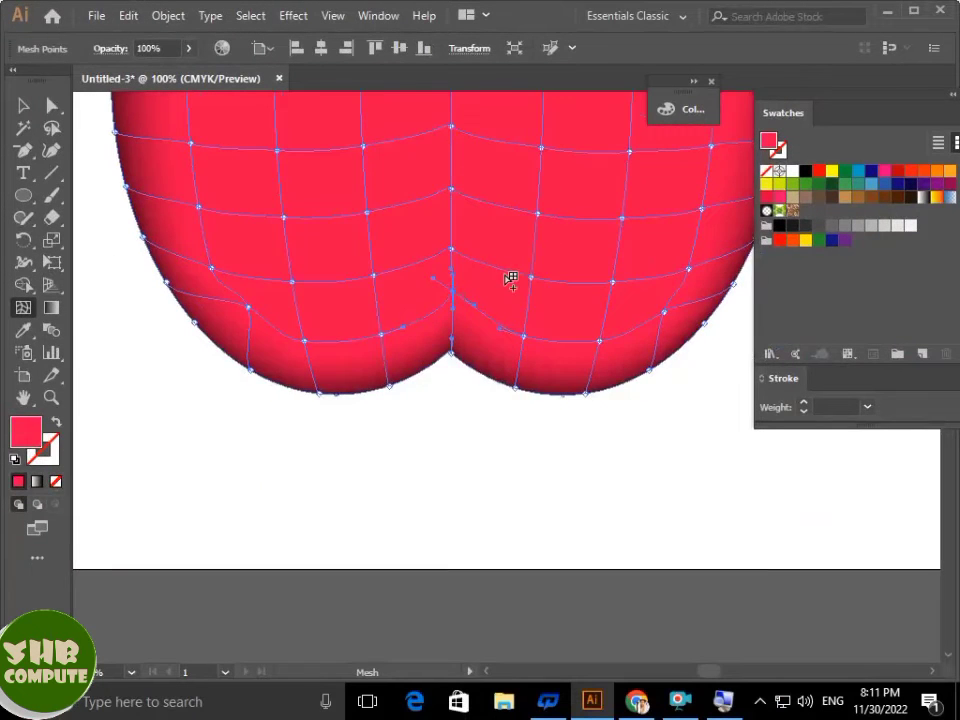
scroll(457, 300, "up", 5)
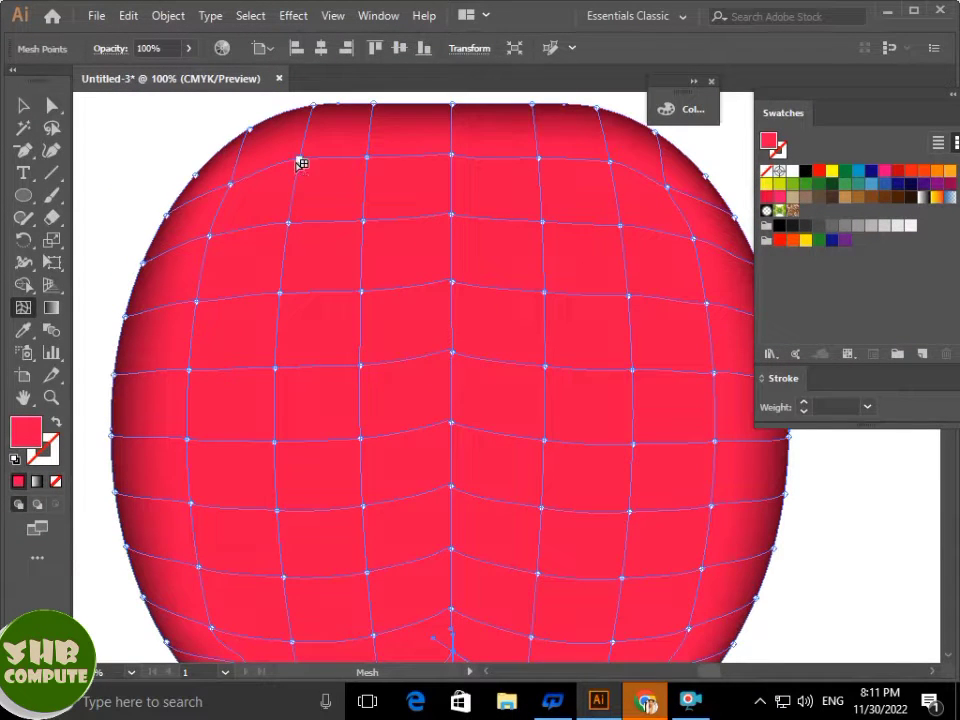
Select the six central mesh points in the top two rows of the fruit with the Direct Selection tool
scroll(460, 171, "up", 2)
key("a")
left_click(170, 138)
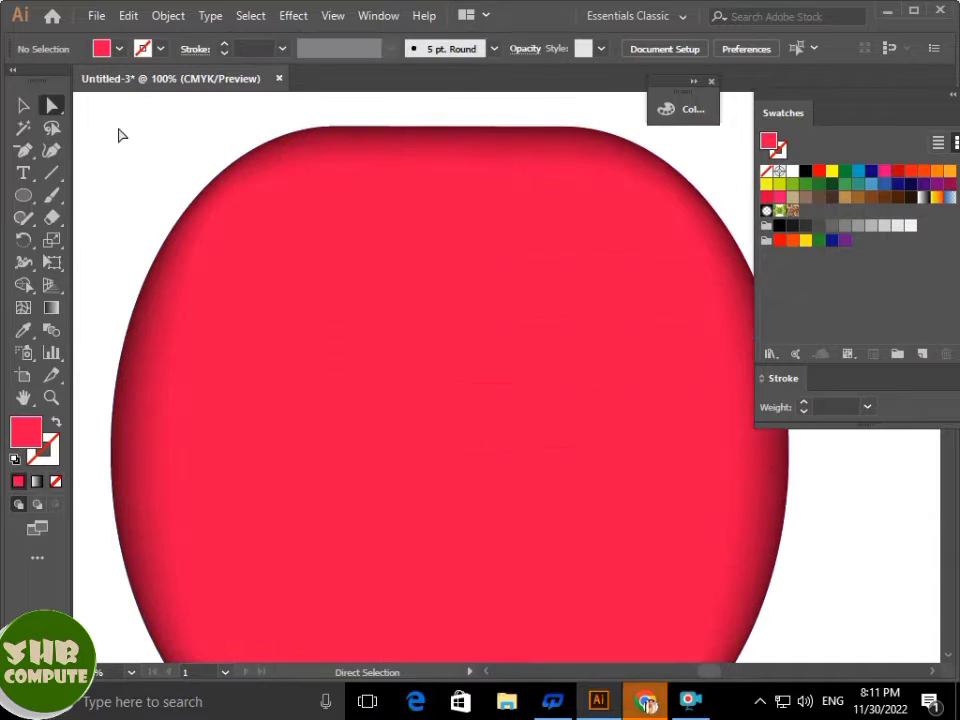
left_click(452, 130)
left_click(374, 127, "shift")
left_click(367, 180, "shift")
left_click(449, 176, "shift")
left_click(538, 181, "shift")
left_click(532, 127, "shift")
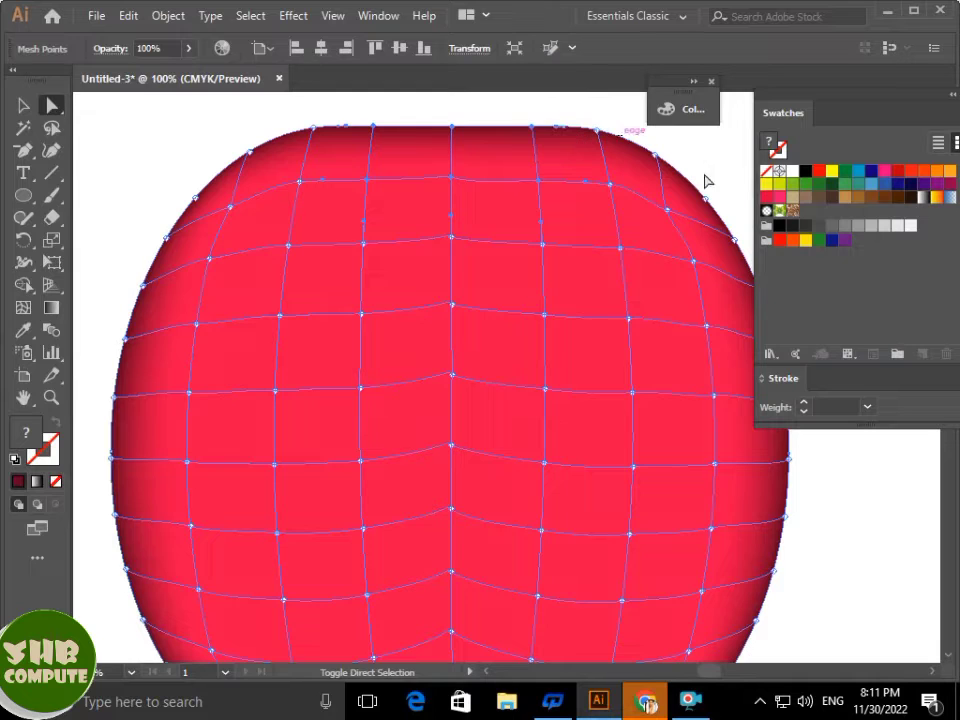
Darken the selected top-centre mesh points to a deep maroon by setting K to 64%
left_click(694, 115)
left_click_drag(510, 97, 747, 109)
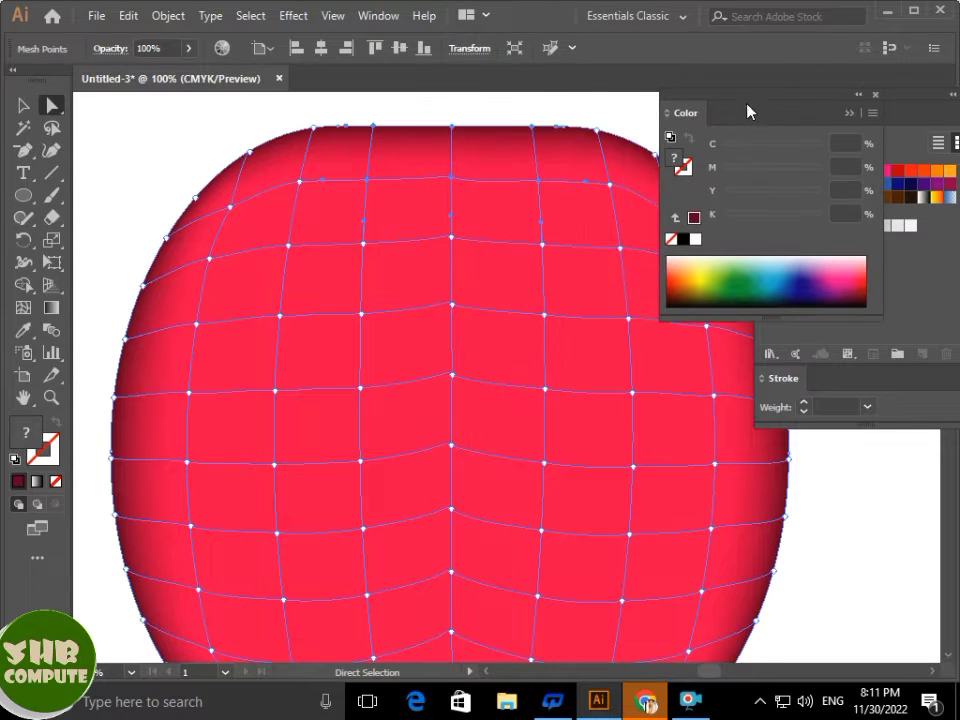
left_click(694, 218)
left_click_drag(784, 221, 793, 219)
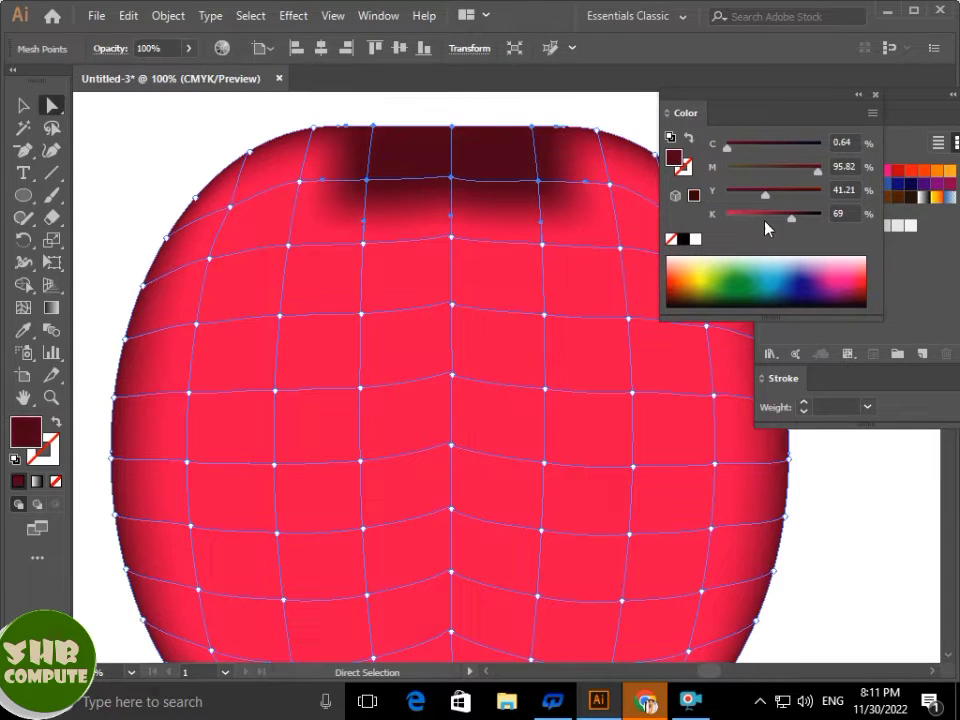
left_click_drag(787, 218, 781, 218)
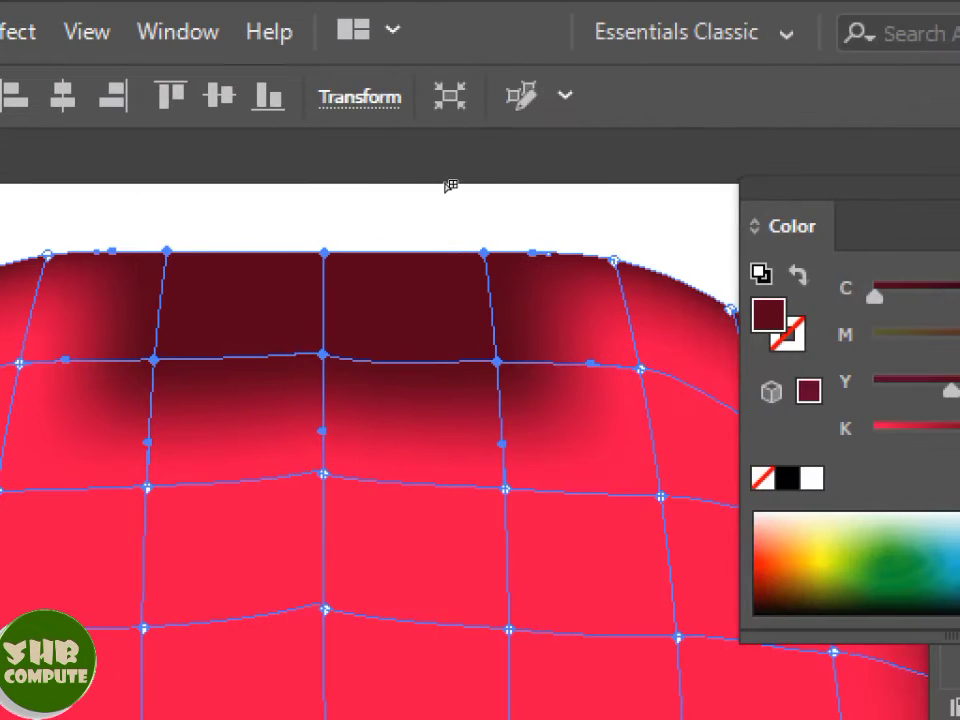
Move the centre mesh point of the second row down with the Mesh tool, level its handles and deselect the mesh
left_click_drag(322, 353, 322, 420)
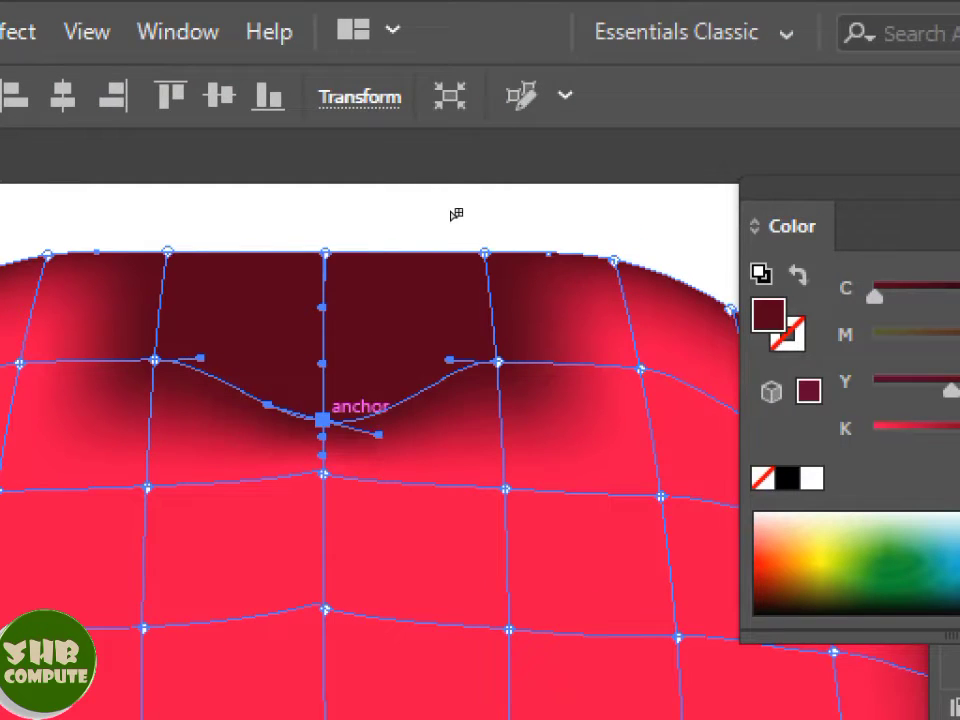
left_click_drag(379, 436, 381, 418)
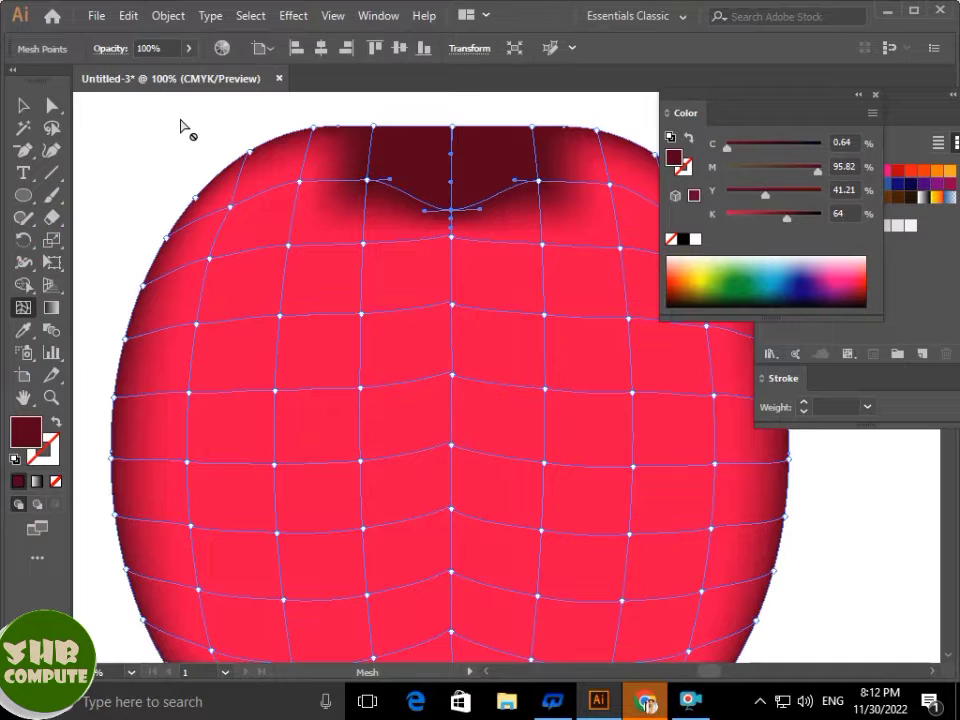
key("v")
left_click(137, 120)
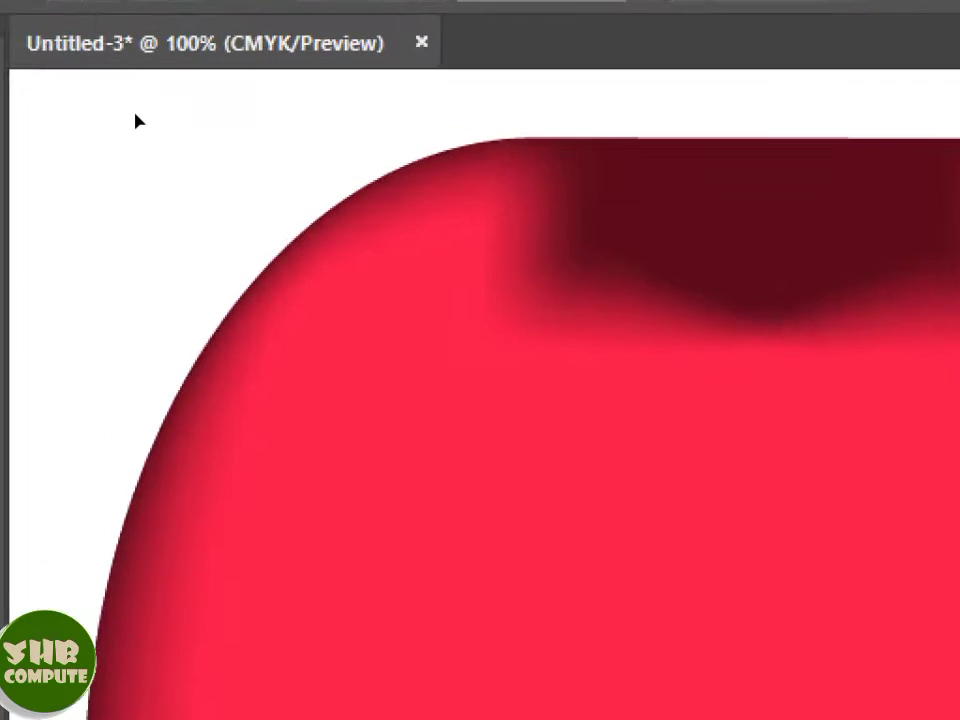
Tilt the handles of the mesh points on both sides of the dark patch to round its lower edge, and deselect the mesh
left_click(369, 158)
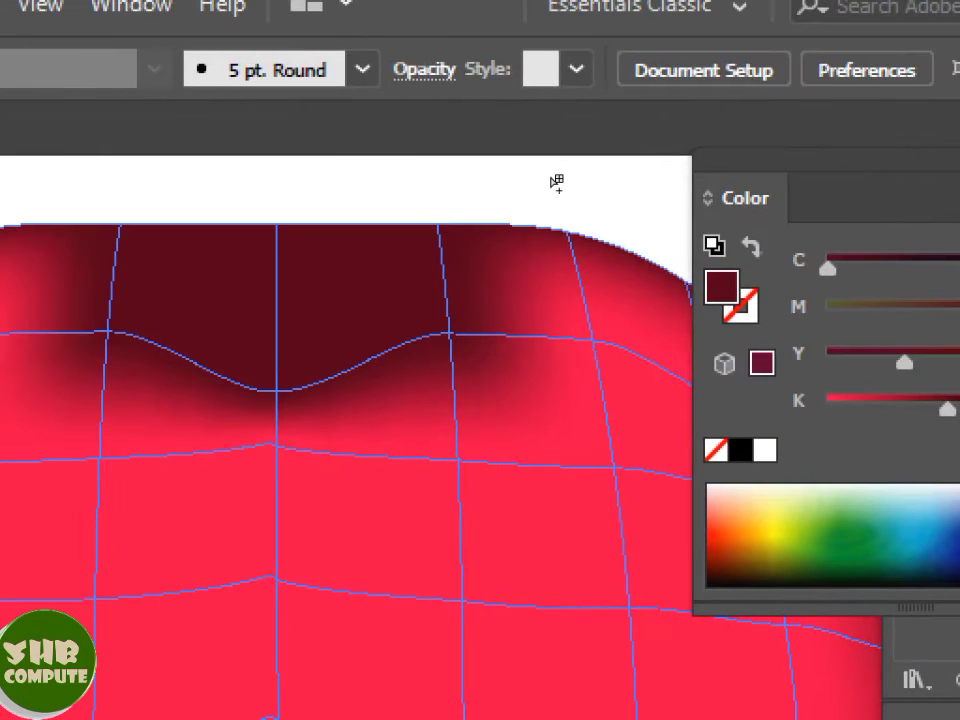
left_click(117, 298)
left_click_drag(497, 336, 489, 302)
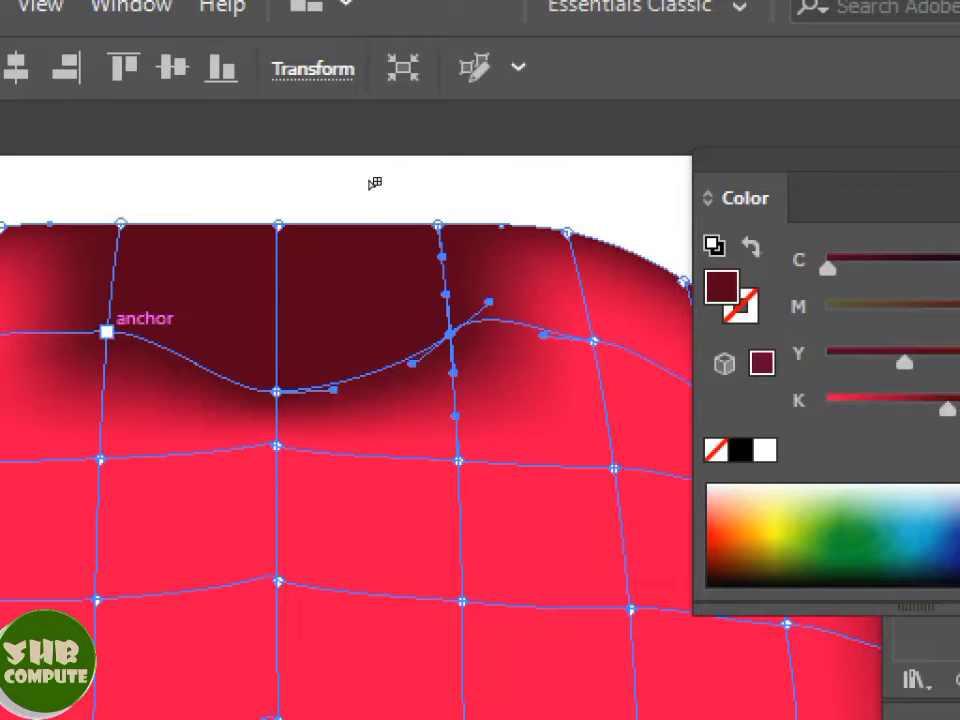
left_click(107, 331)
left_click_drag(90, 349, 125, 363)
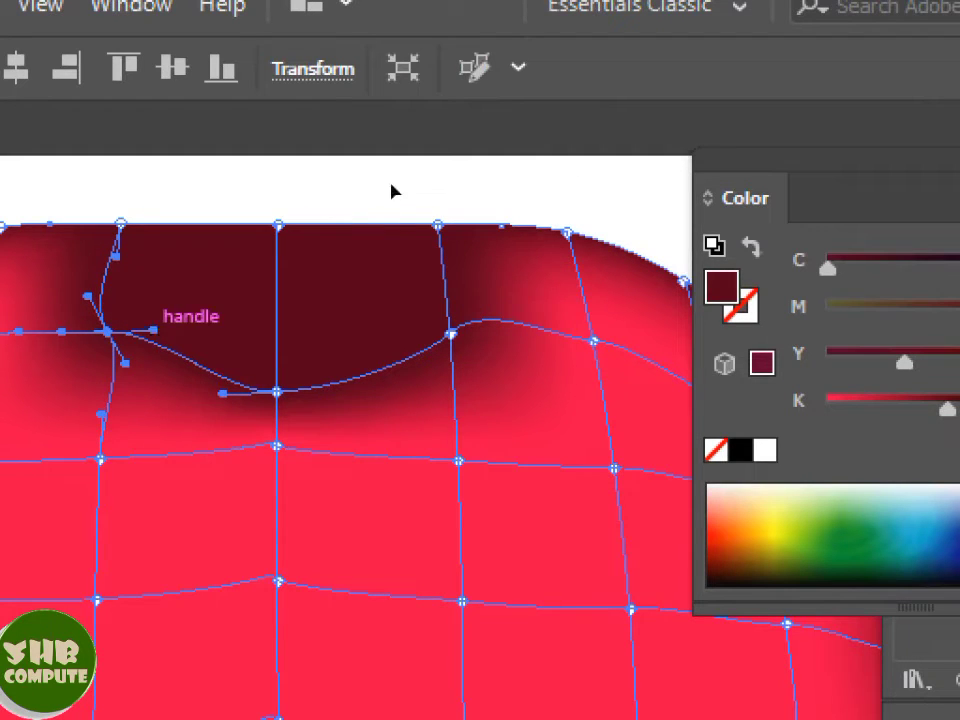
key("ctrl+z")
key("ctrl+z")
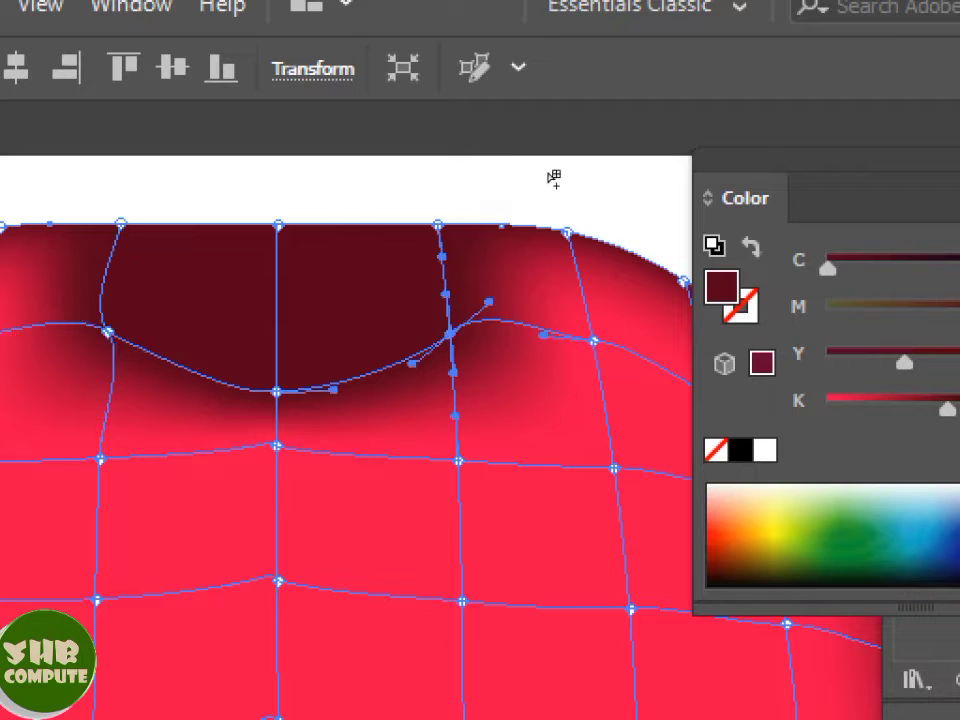
left_click_drag(488, 302, 487, 287)
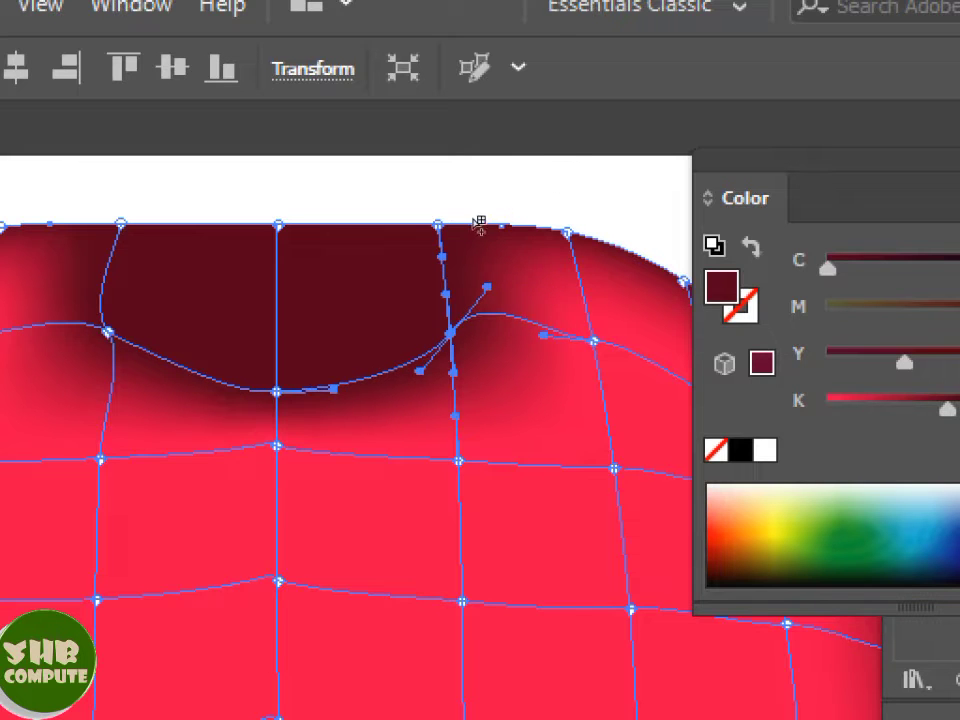
left_click(275, 390)
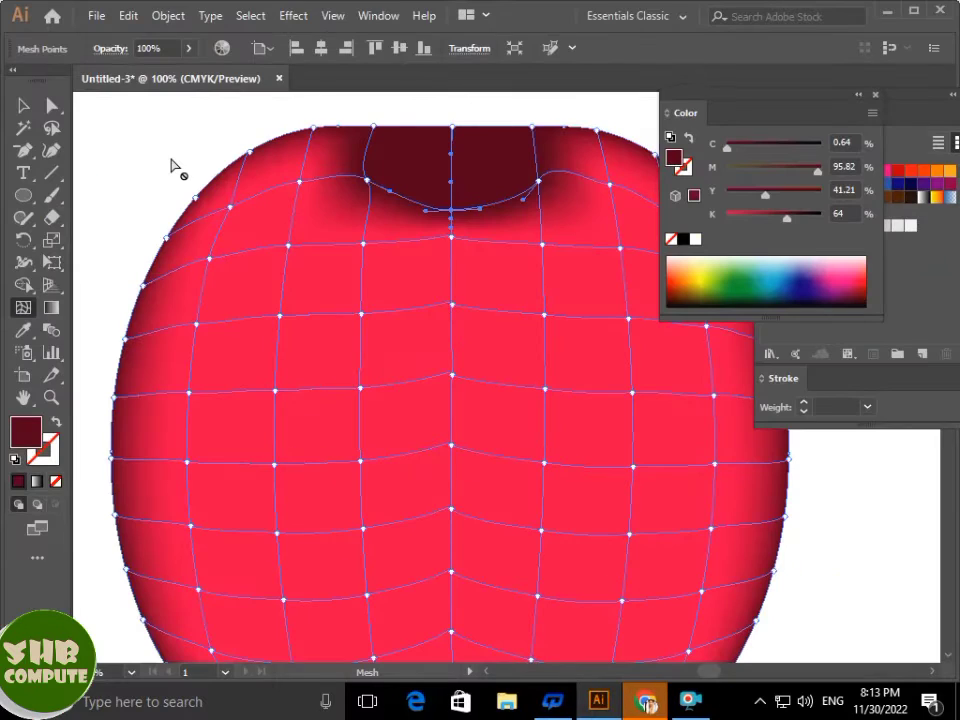
left_click(23, 105)
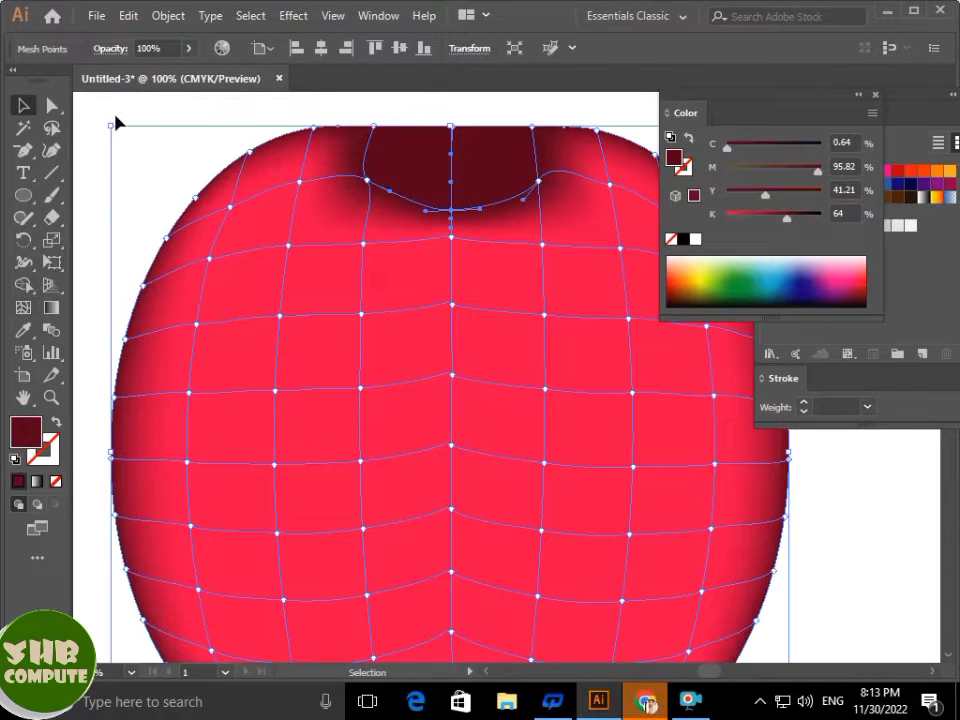
left_click(112, 122)
Move the centre mesh point of the dark patch further down, close to the next mesh row, with the Mesh tool
scroll(249, 205, "down", 1)
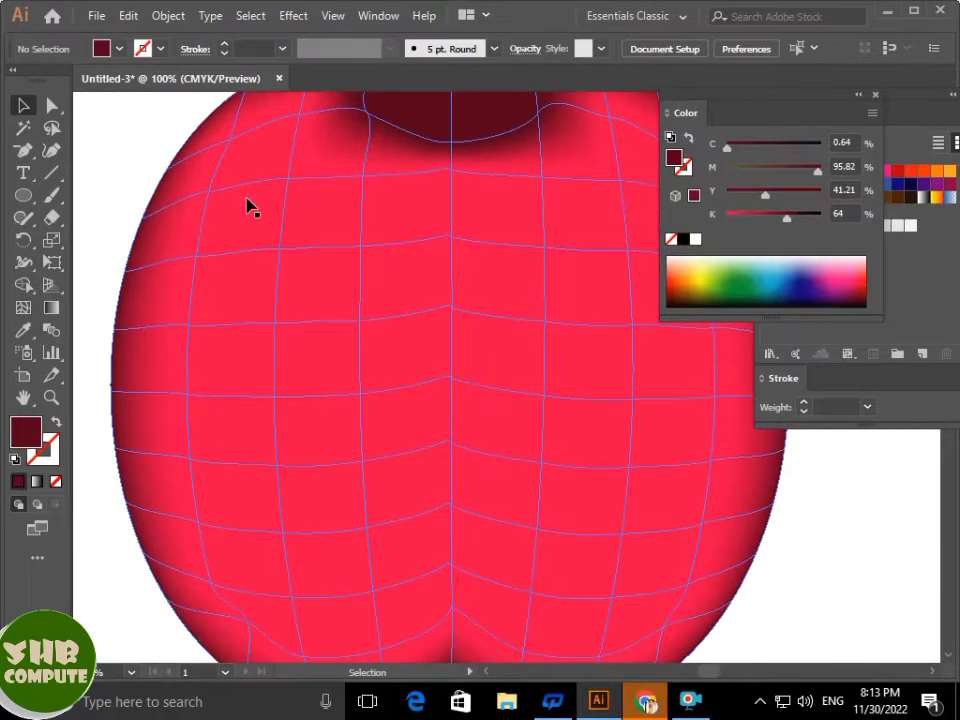
scroll(180, 205, "down", 4)
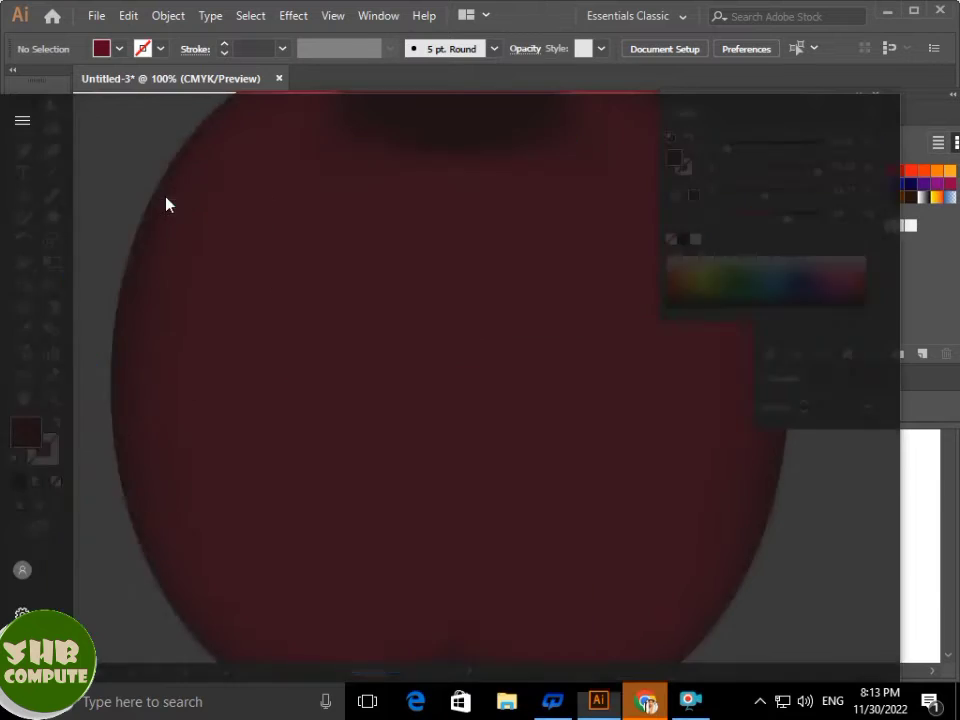
scroll(178, 208, "up", 4)
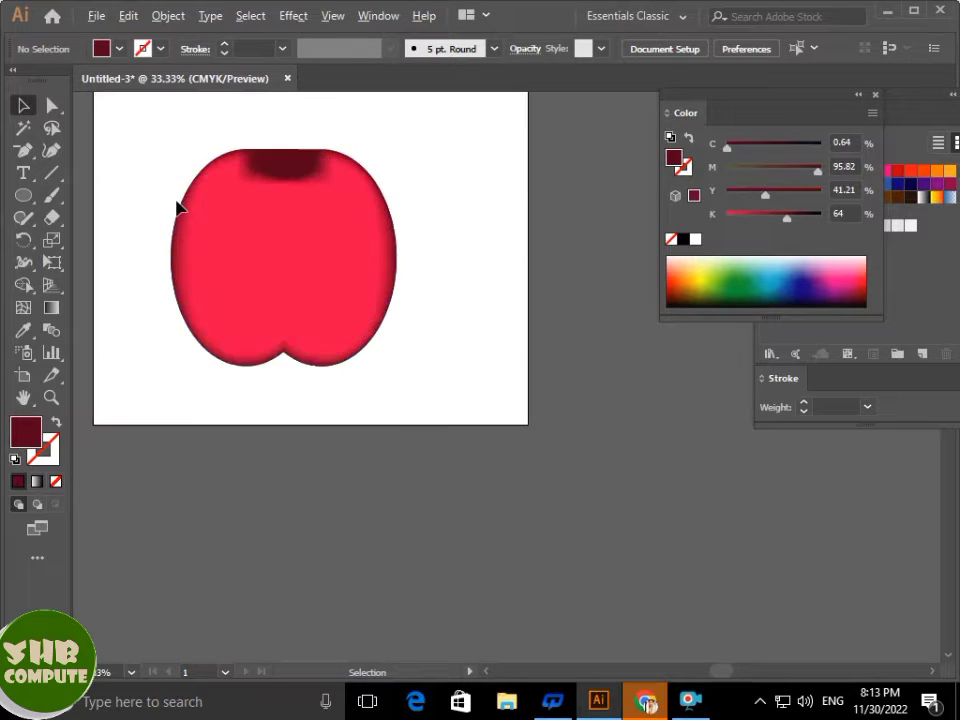
scroll(590, 203, "up", 3)
scroll(580, 204, "up", 2)
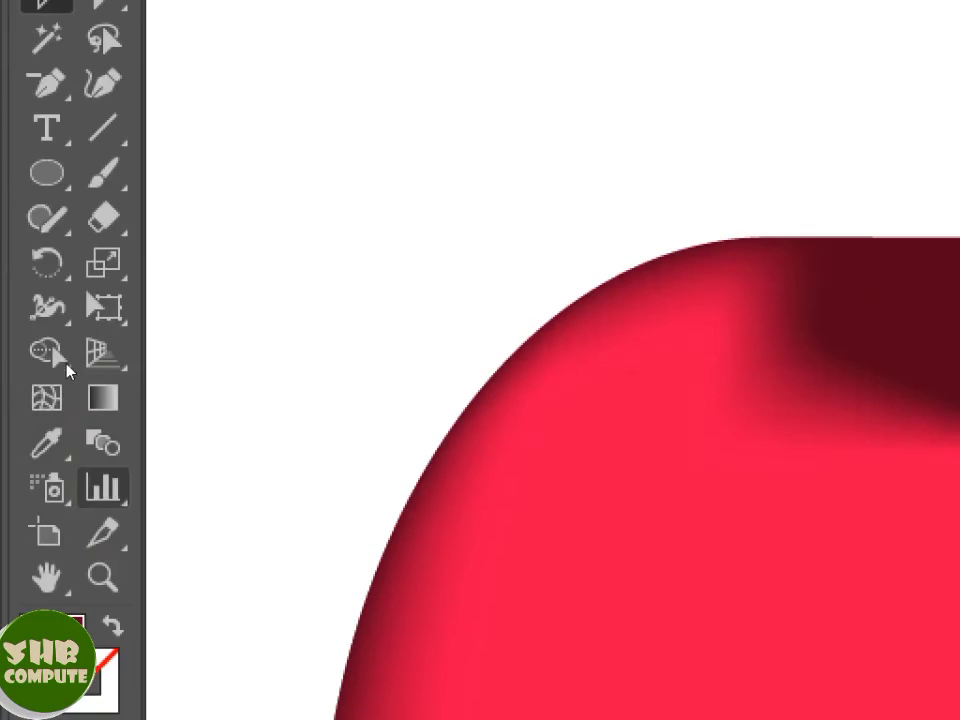
left_click(23, 307)
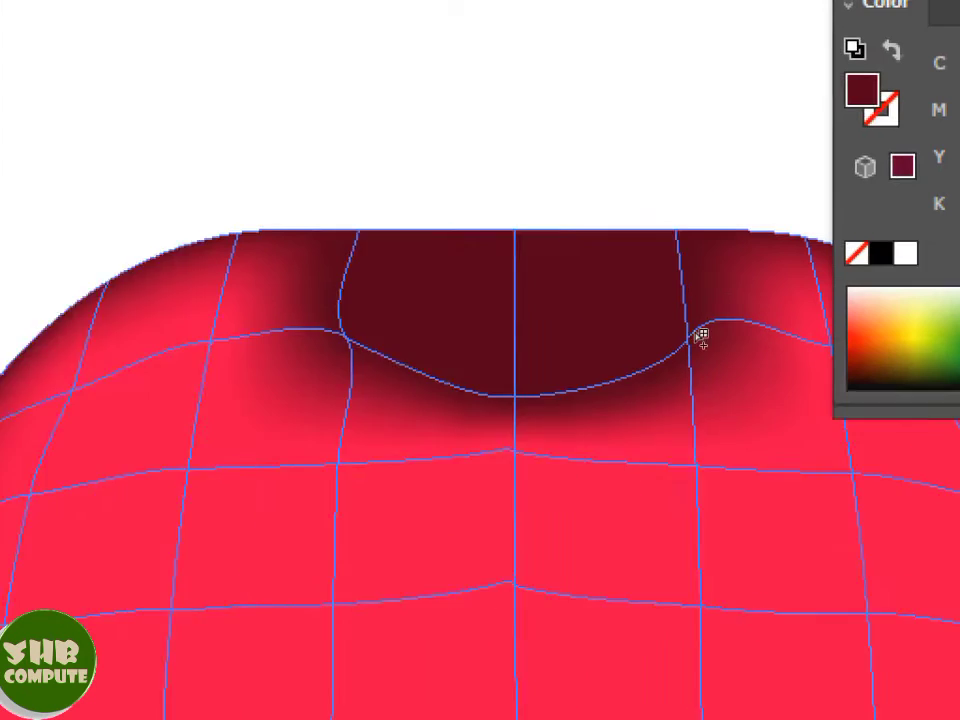
left_click(302, 420)
left_click_drag(302, 420, 302, 455)
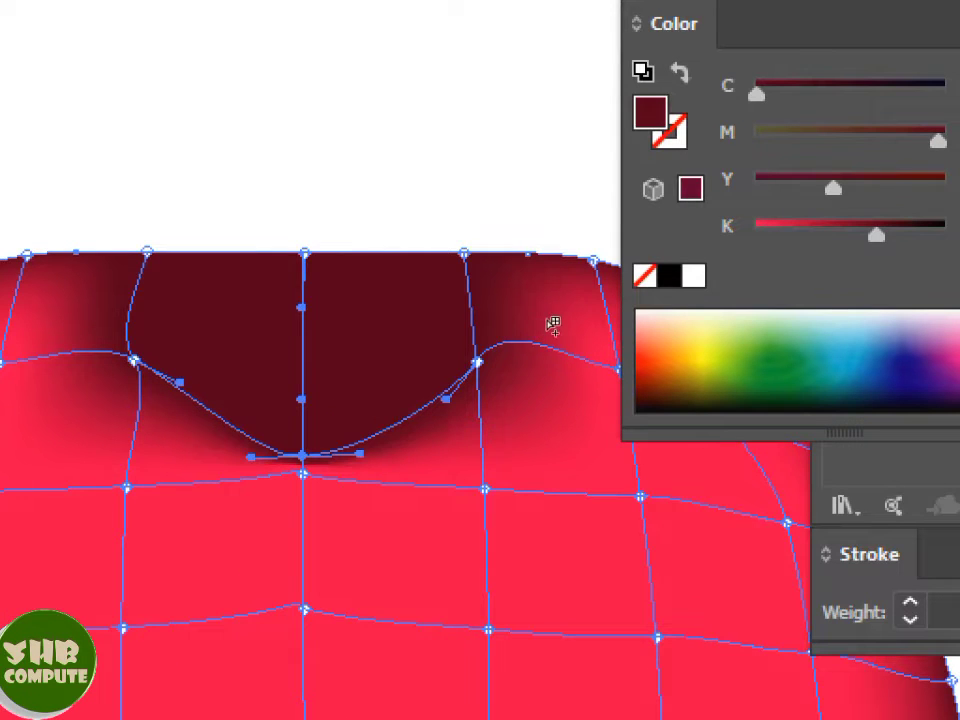
key("ctrl+z")
left_click_drag(302, 419, 302, 455)
Level the handles of the lowered centre point and both neighbouring points to form a smooth dip, and deselect the mesh
left_click_drag(360, 453, 357, 428)
mouse_move(257, 479)
left_mouse_down()
mouse_move(257, 444)
mouse_move(260, 465)
left_mouse_up()
left_click_drag(446, 399, 435, 377)
left_click_drag(178, 383, 199, 361)
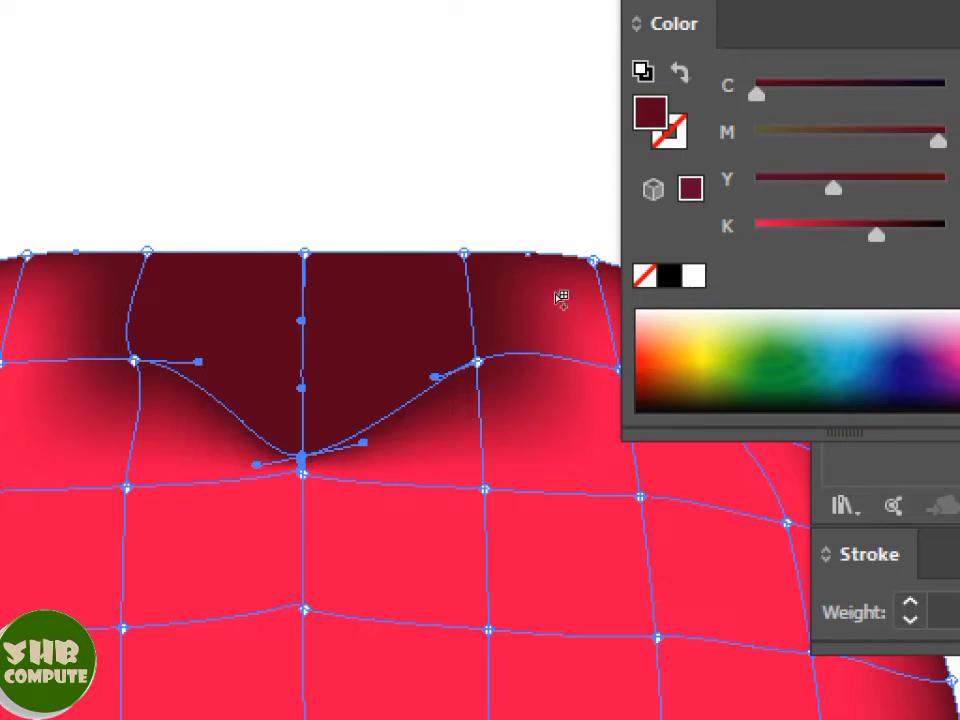
left_click_drag(436, 377, 427, 362)
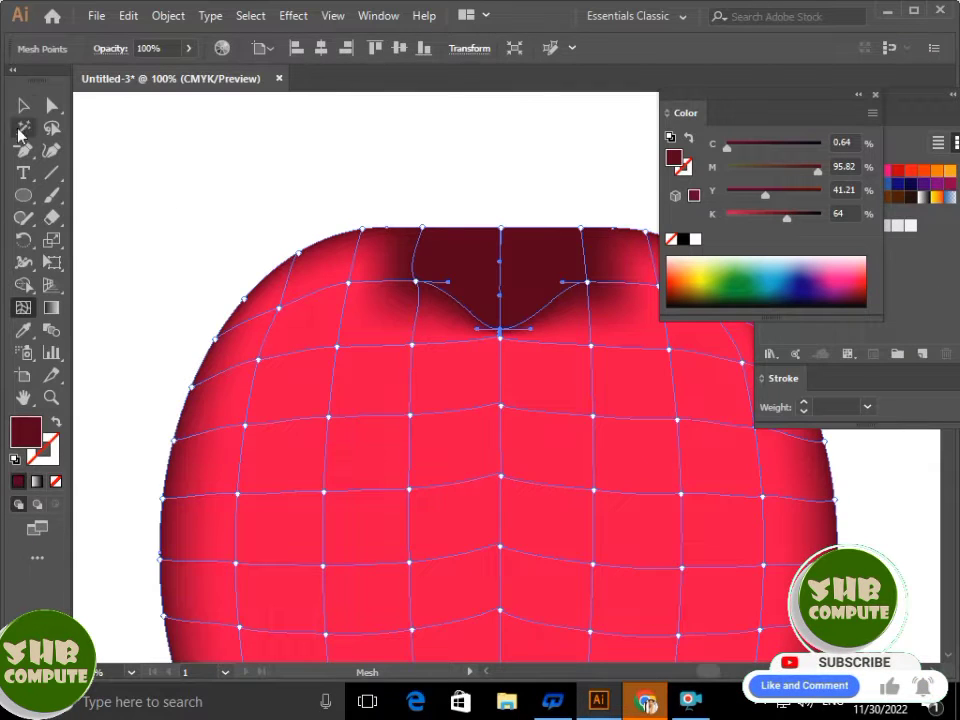
left_click(23, 105)
left_click(206, 168)
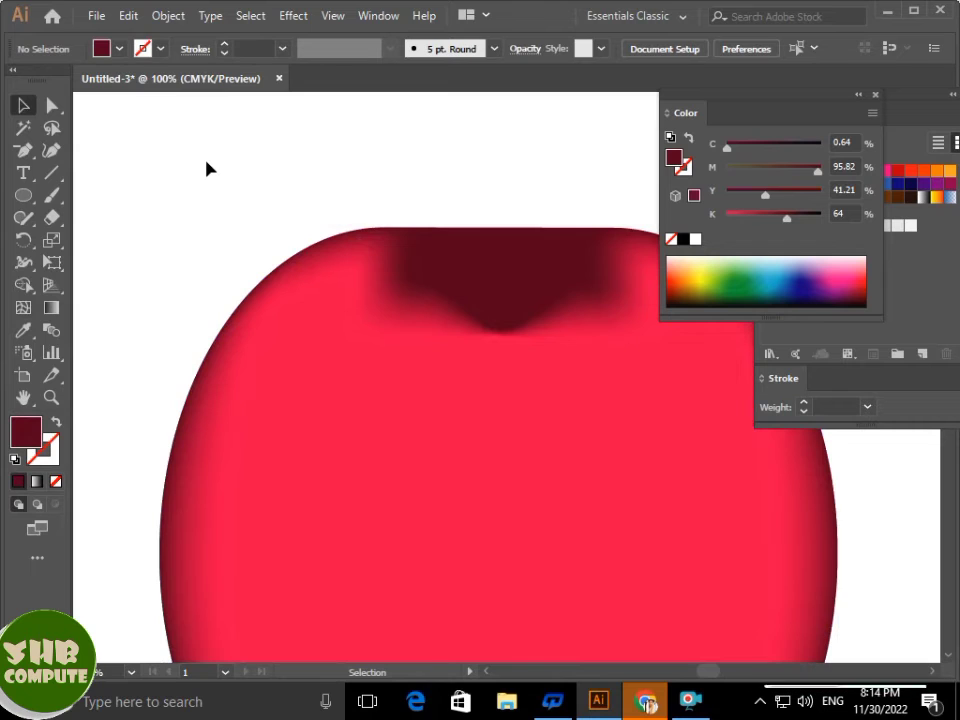
Tilt the handle of the mesh point on the dark patch's right side upward to curve its lower edge outward
scroll(375, 270, "down", 3)
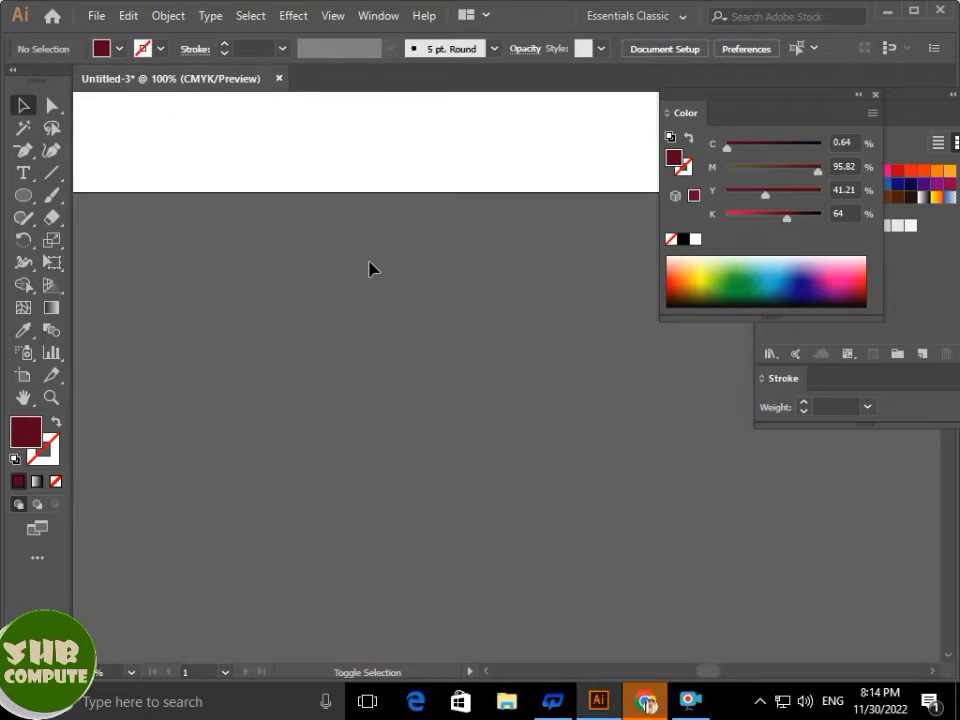
scroll(501, 231, "up", 5)
scroll(509, 236, "down", 4)
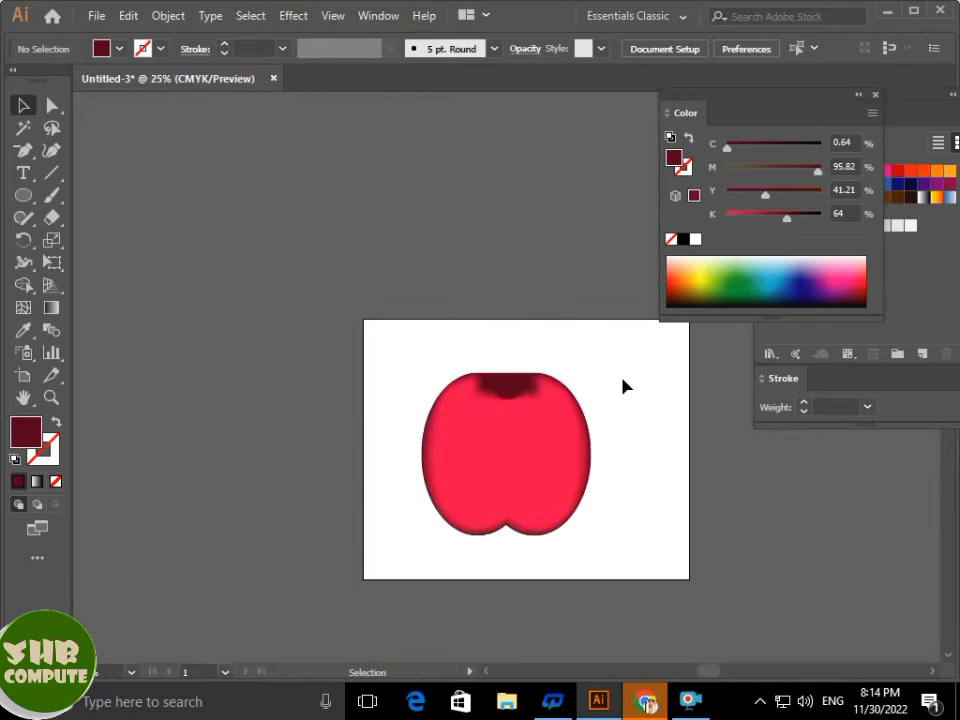
scroll(638, 381, "up", 2)
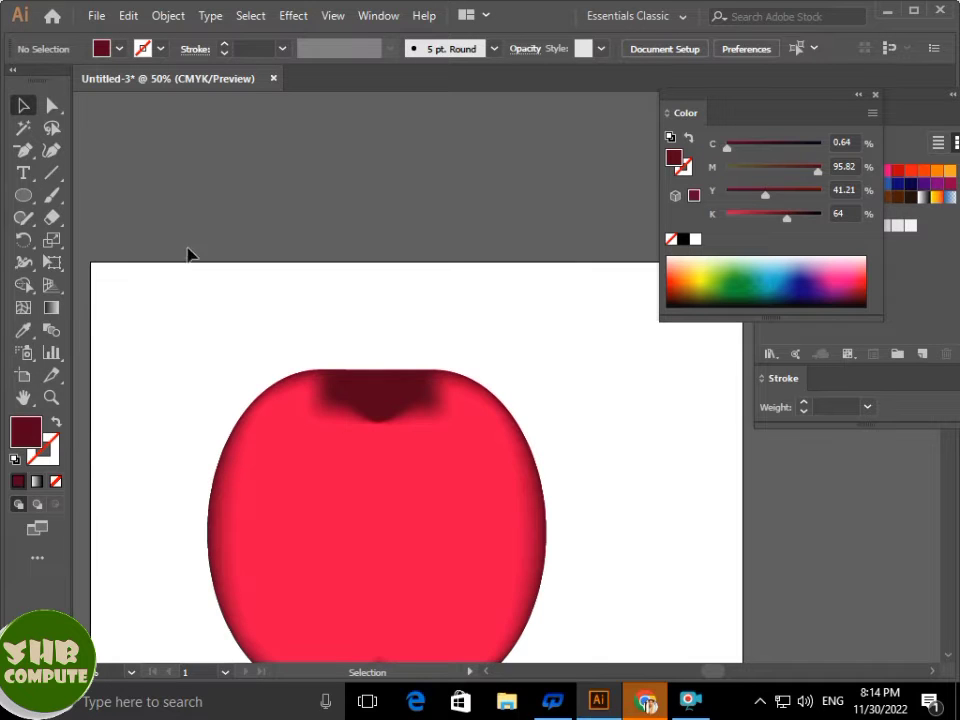
scroll(371, 450, "up", 2)
scroll(459, 346, "up", 2)
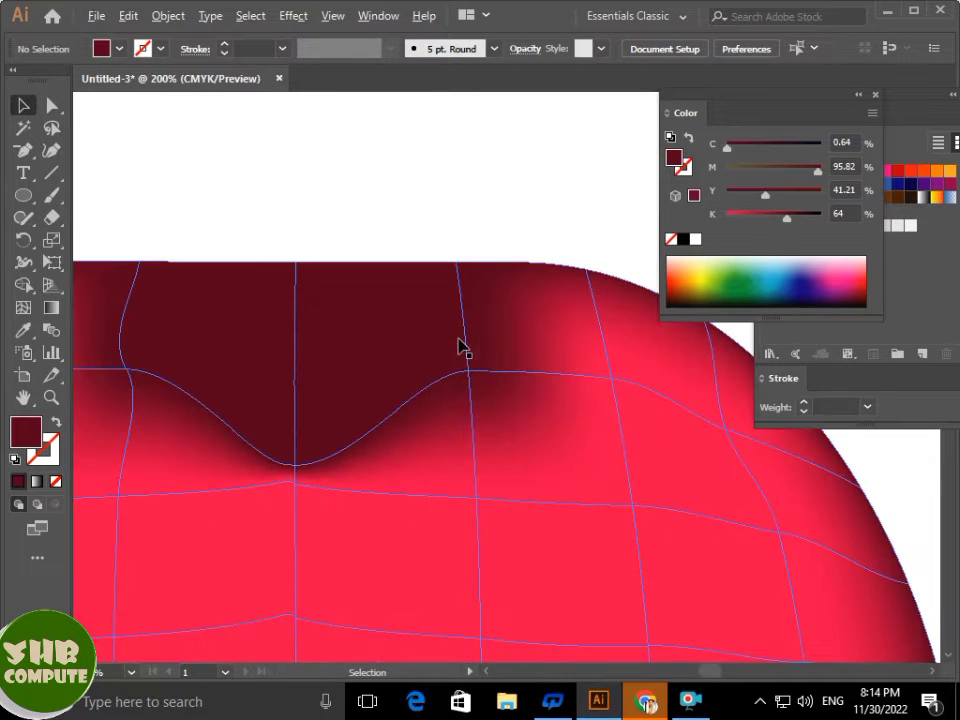
left_click(24, 307)
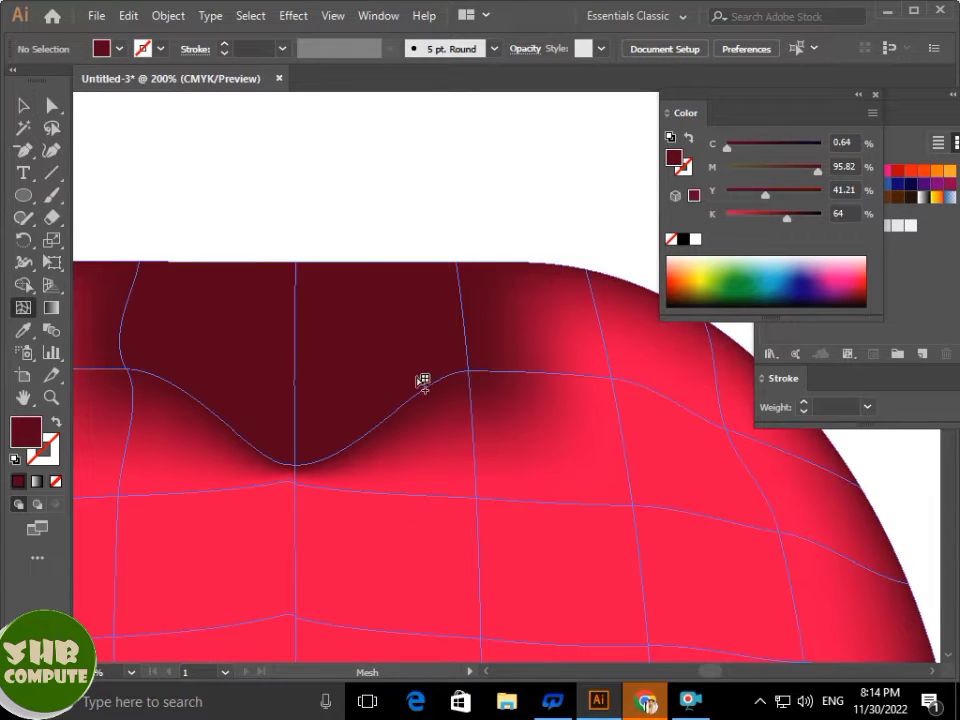
left_click(476, 372)
left_click_drag(531, 379, 505, 322)
Move the mesh points on the dark patch's left and right sides inward and slightly up, and deselect the mesh
key("space")
left_click_drag(193, 375, 277, 371)
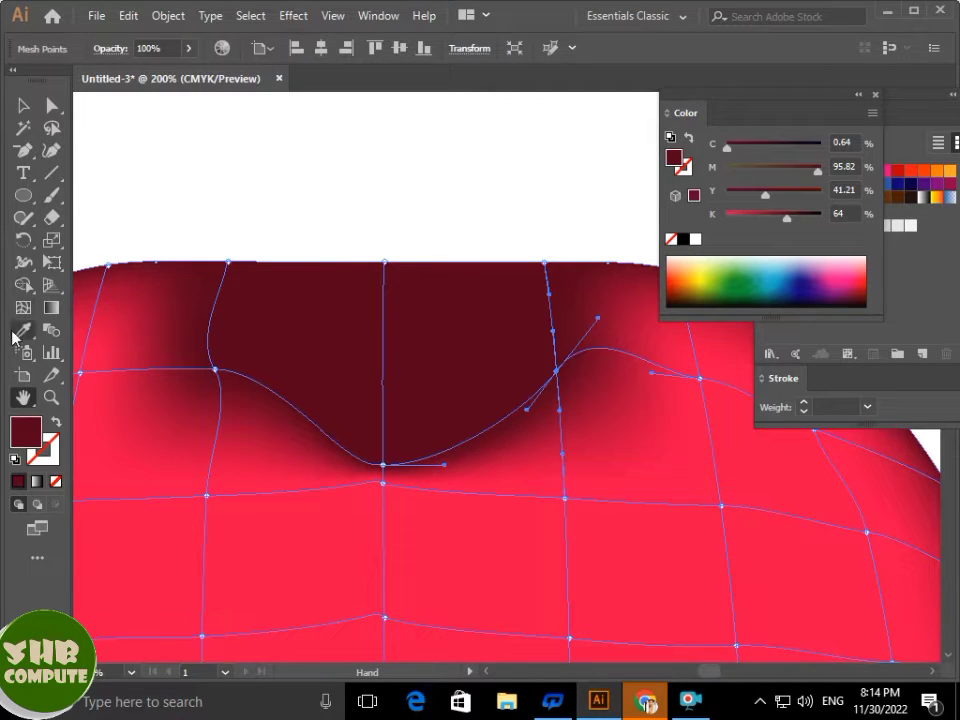
left_click(214, 370)
left_click_drag(201, 340, 232, 364)
left_click_drag(562, 382, 523, 356)
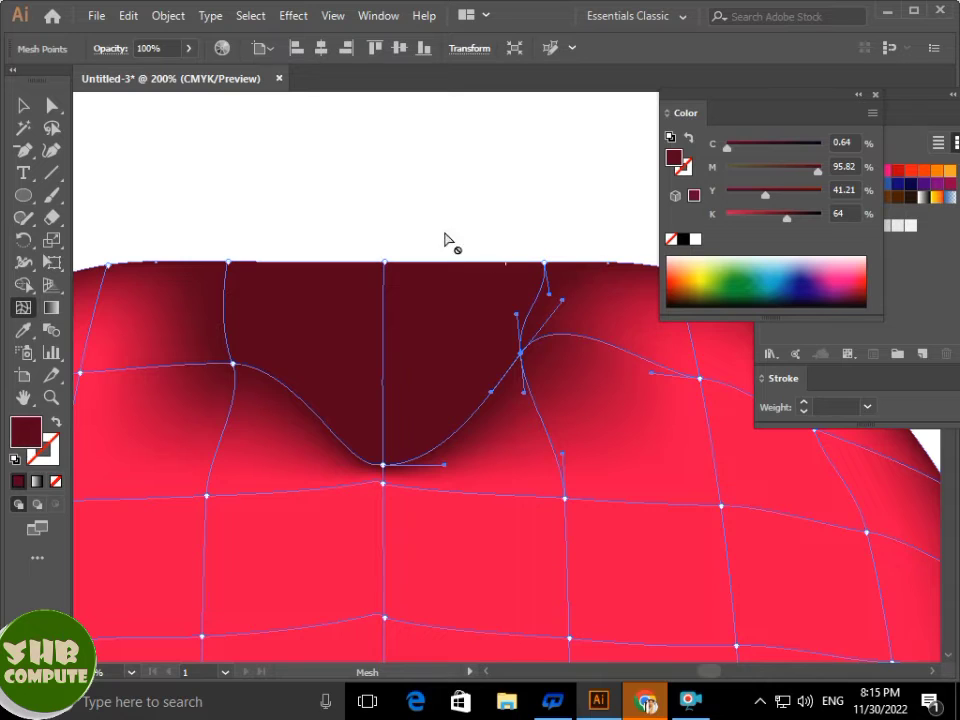
left_click(23, 105)
left_click(124, 133)
Colour the single mesh point near the fruit's upper-left edge white to create a highlight, using the Direct Selection tool
left_click_drag(266, 300, 266, 211)
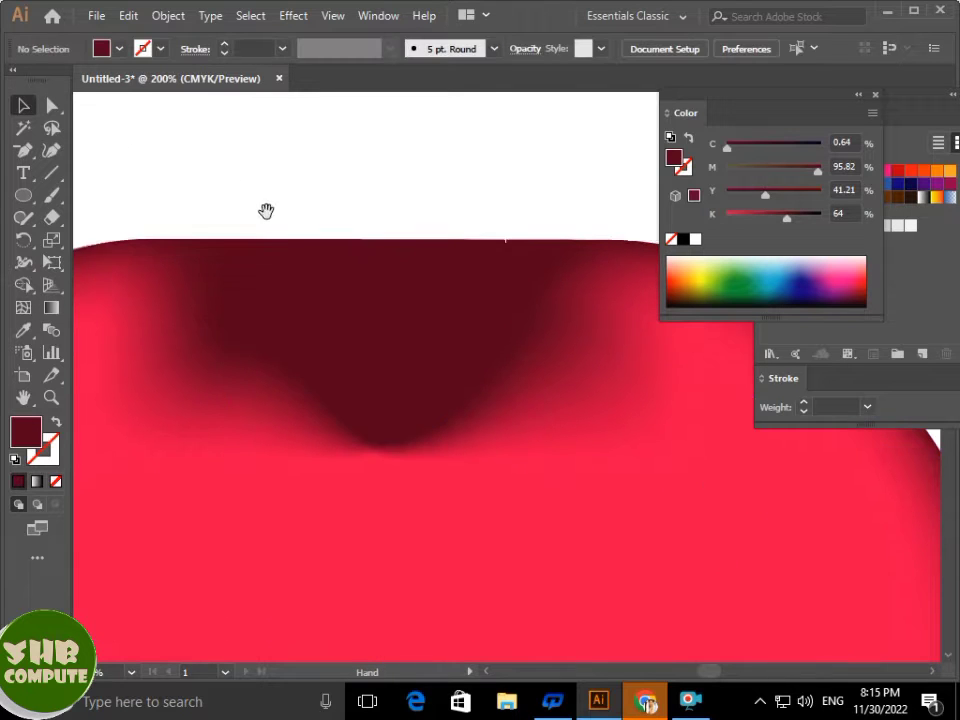
scroll(311, 214, "down", 5)
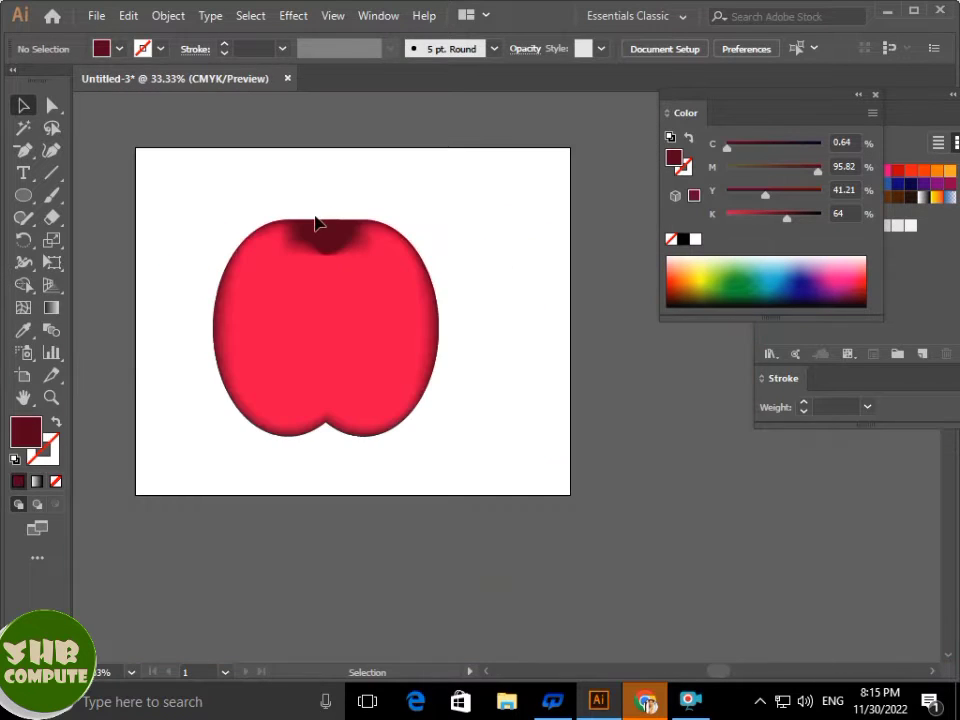
scroll(330, 251, "up", 2)
scroll(332, 253, "down", 2)
scroll(337, 299, "up", 2)
left_click(52, 105)
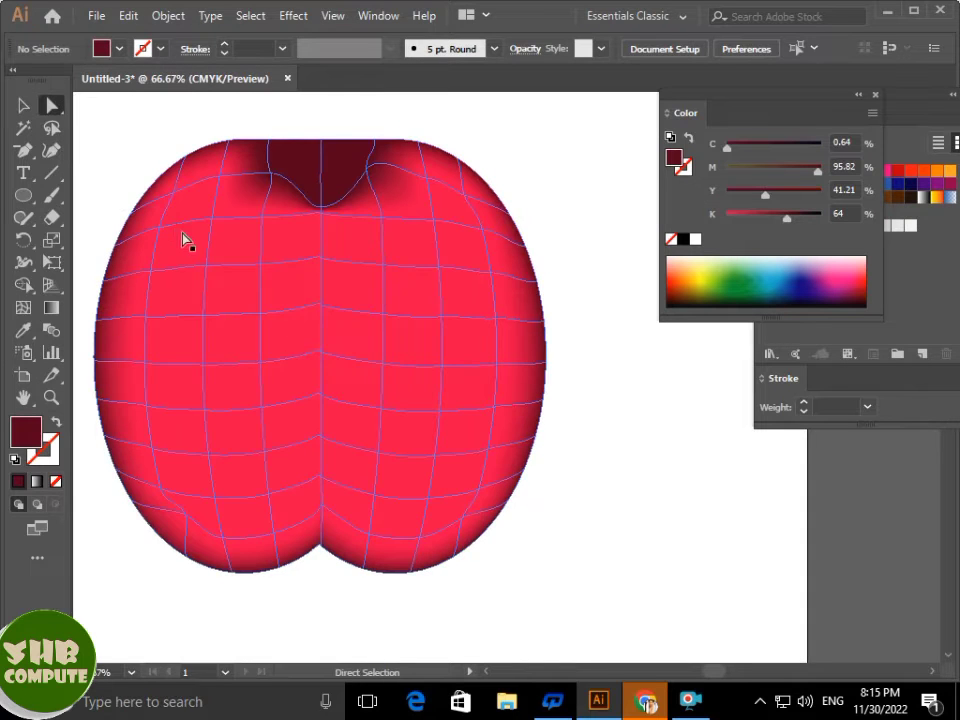
left_click(160, 228)
left_click_drag(163, 233, 224, 223)
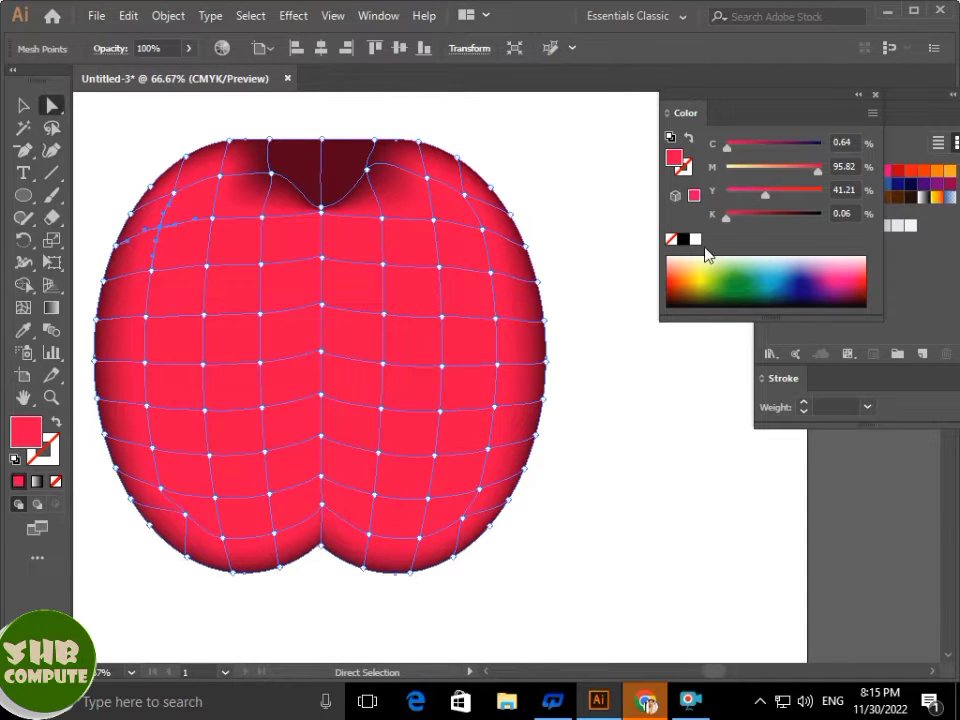
left_click(696, 241)
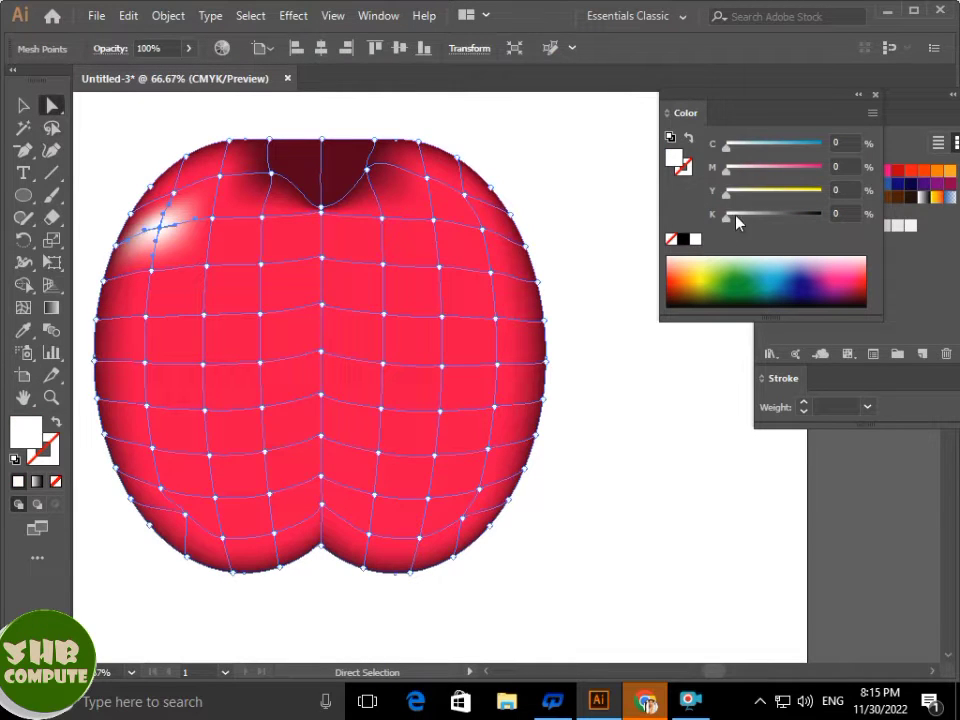
Select the inner mesh points along the fruit's right side, darken them to 21% black, and deselect the mesh
scroll(587, 330, "up", 2)
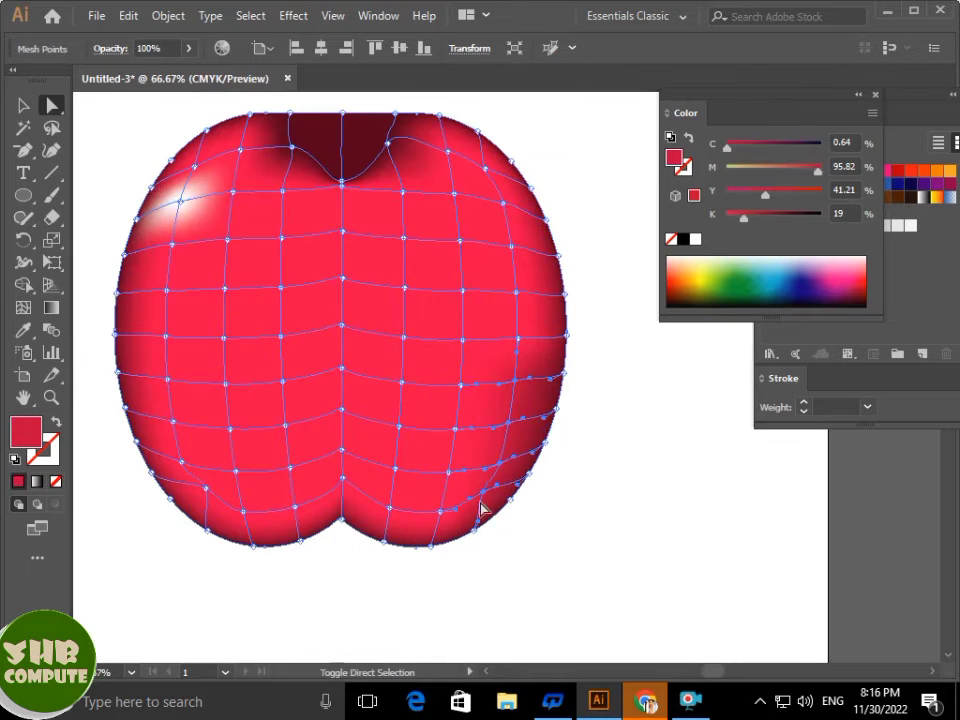
left_click(518, 339, "shift")
left_click(516, 293, "shift")
left_click(511, 249, "shift")
left_click(694, 217)
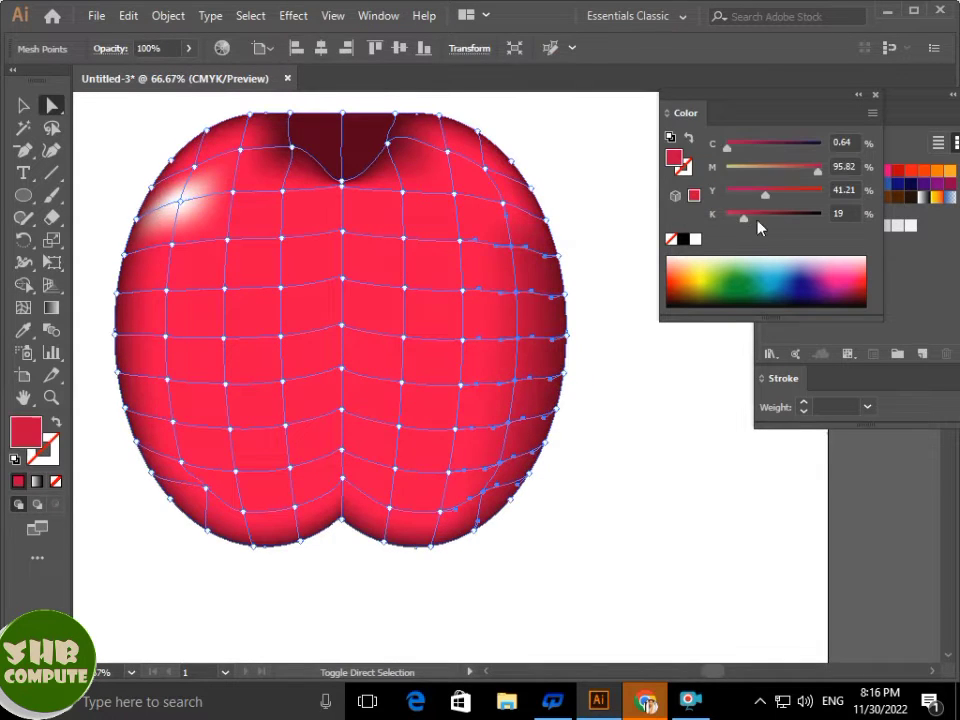
left_click(608, 296)
scroll(608, 296, "down", 1)
scroll(608, 296, "up", 1)
scroll(608, 296, "down", 1)
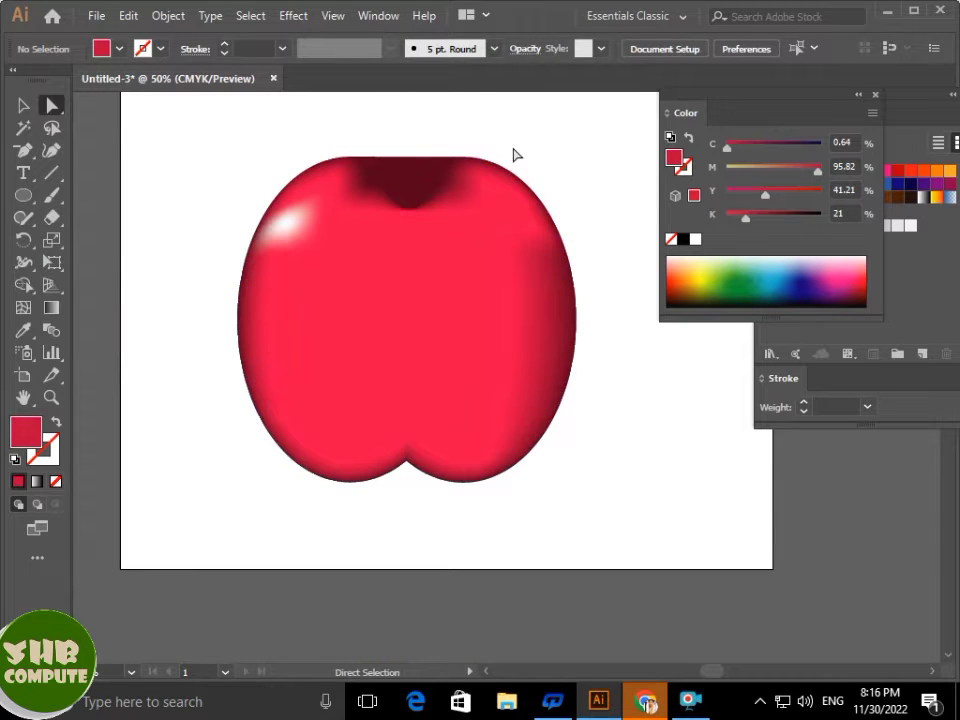
Draw a circle overlapping the fruit's lower-left side with the Ellipse tool
scroll(516, 155, "up", 3)
left_click(23, 195)
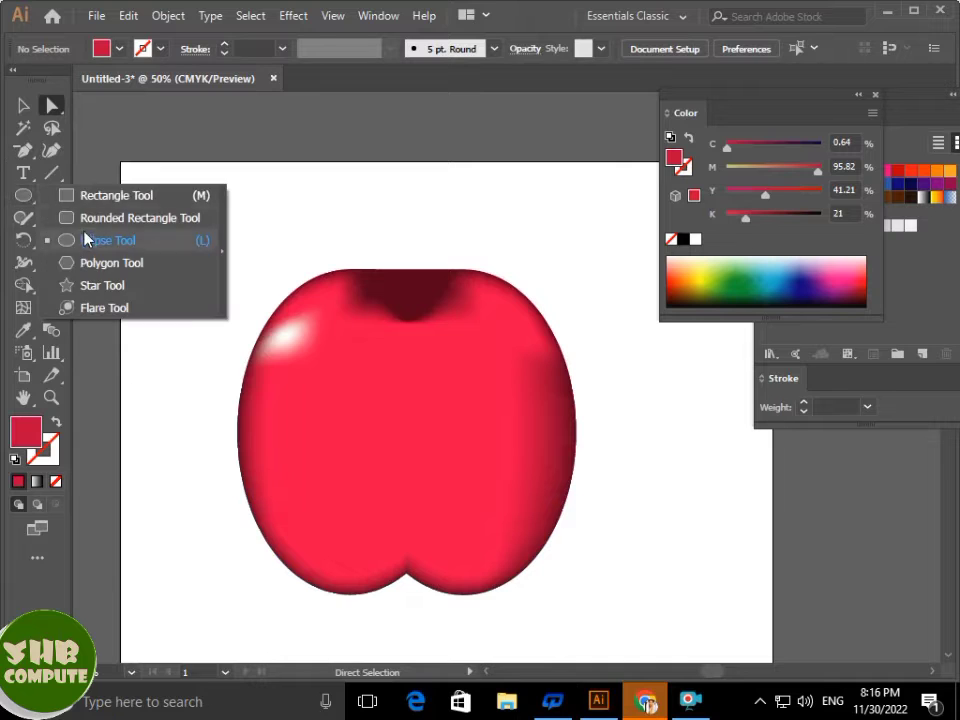
left_click(86, 240)
scroll(364, 255, "down", 5)
left_click_drag(137, 225, 236, 431)
left_click(23, 105)
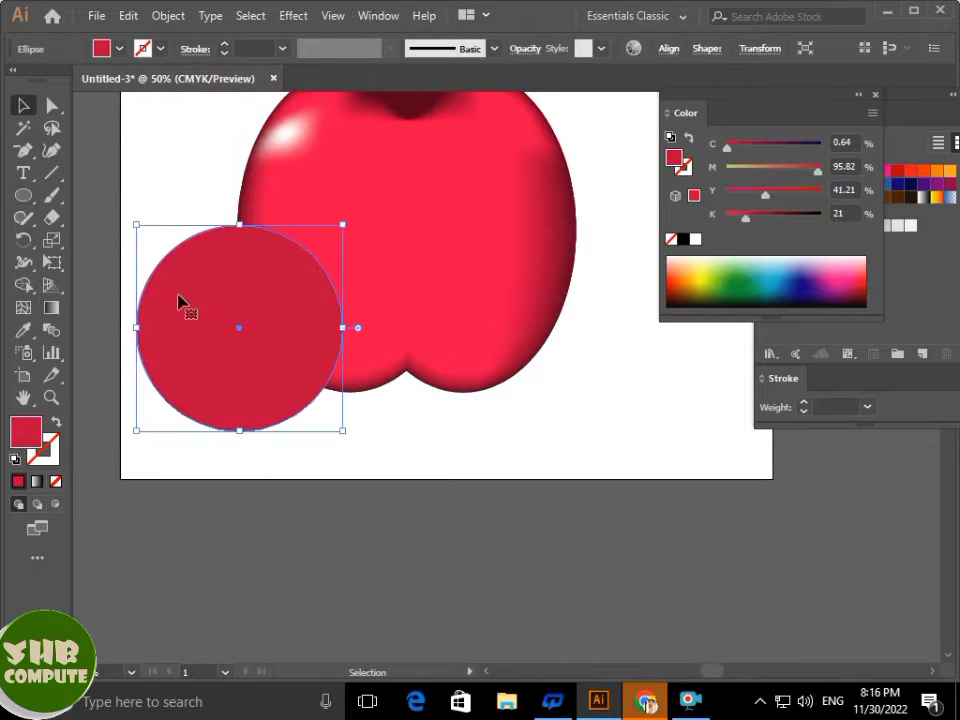
Convert the circle's bottom and top anchor points into sharp corners with the Pen tool's anchor conversion
key("p")
left_click(240, 432)
key("ctrl+z")
left_click(239, 430, "alt")
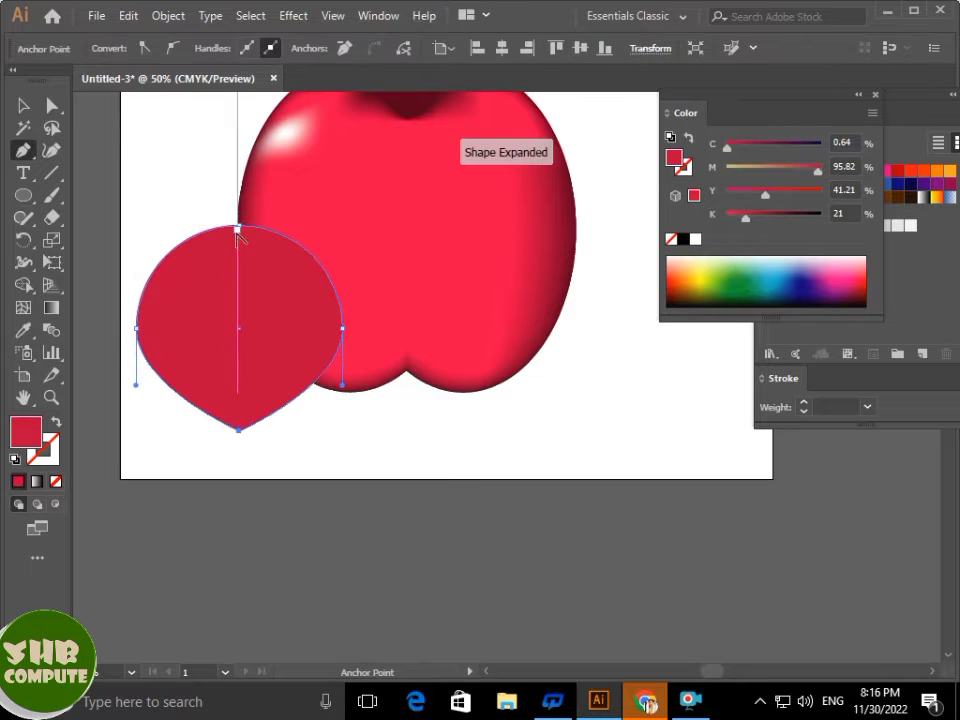
left_click(239, 228, "alt")
Narrow the pointed shape into a slim leaf and move it onto the empty area right of the fruit
key("v")
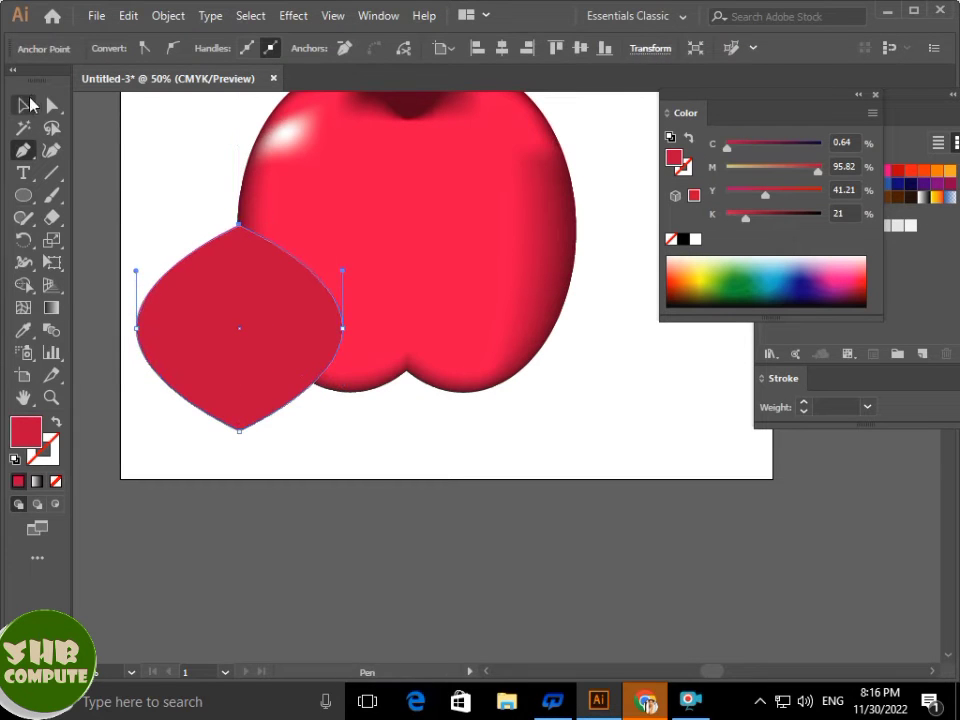
left_click_drag(131, 327, 431, 231)
scroll(512, 255, "up", 4)
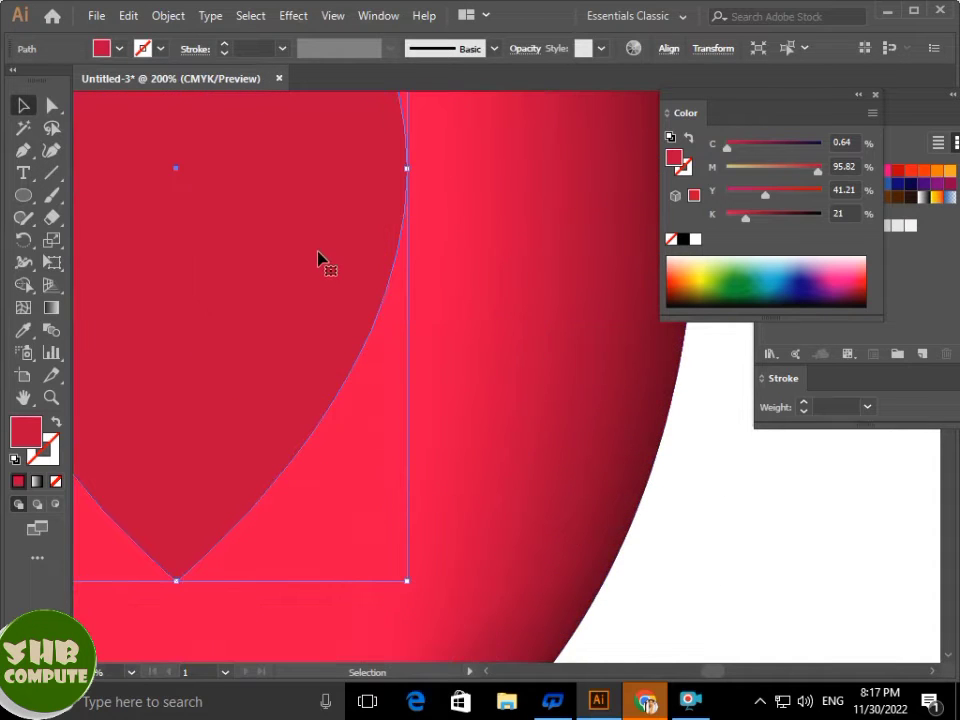
scroll(317, 259, "down", 3)
left_click_drag(317, 259, 576, 324)
scroll(570, 315, "up", 2)
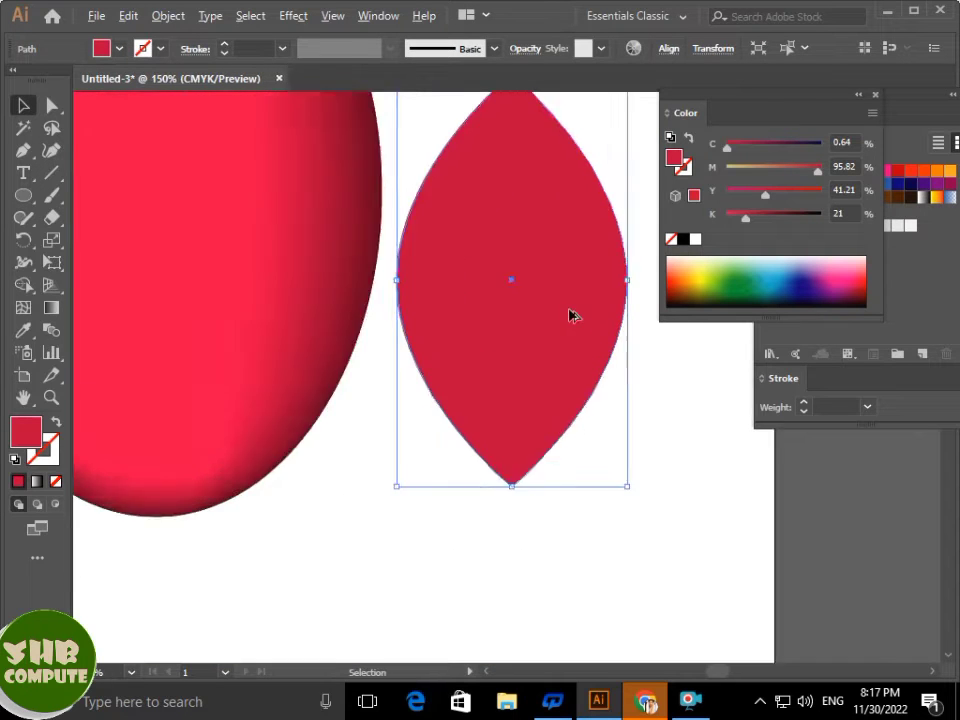
Fill the leaf with green (C 83.92, M 0, Y 100, K 0) and shift it slightly beside the fruit
left_click(719, 278)
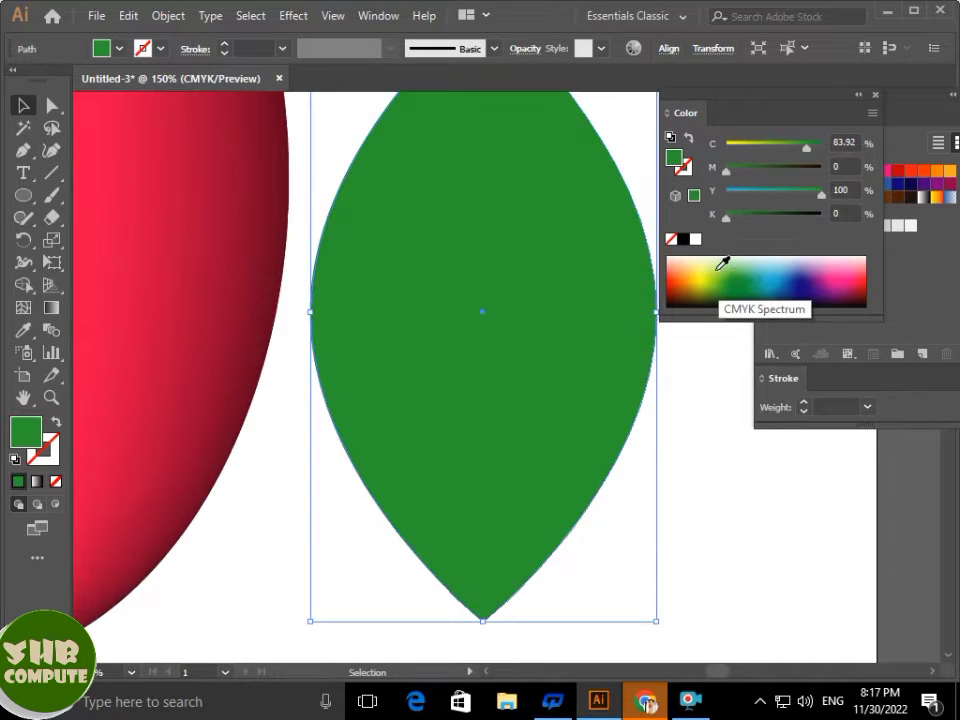
scroll(542, 182, "up", 4)
left_click_drag(481, 277, 474, 254)
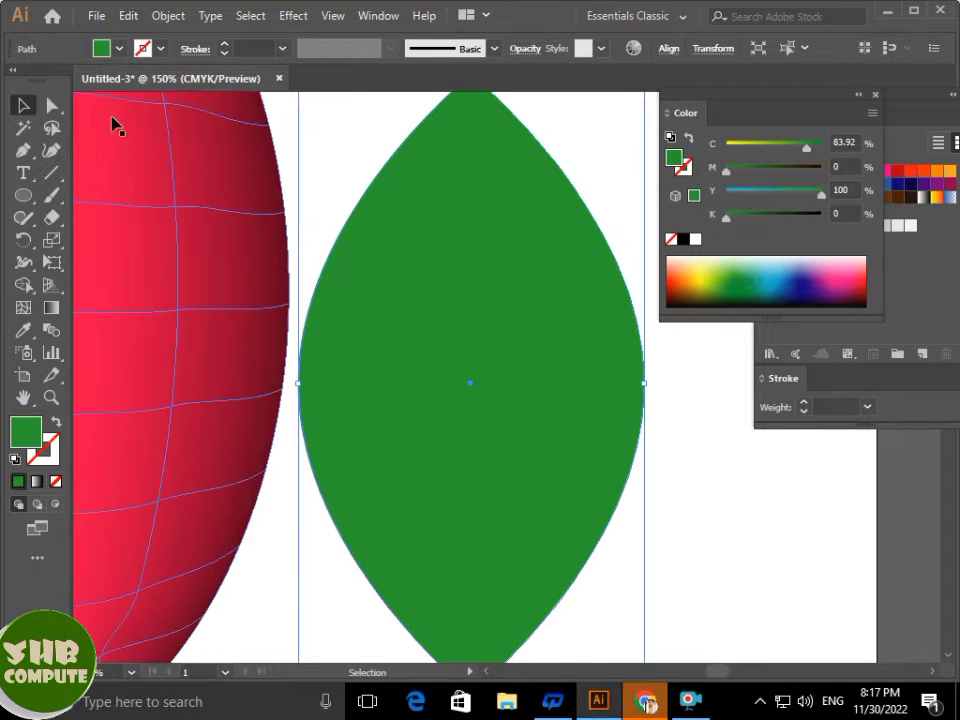
left_click(23, 307)
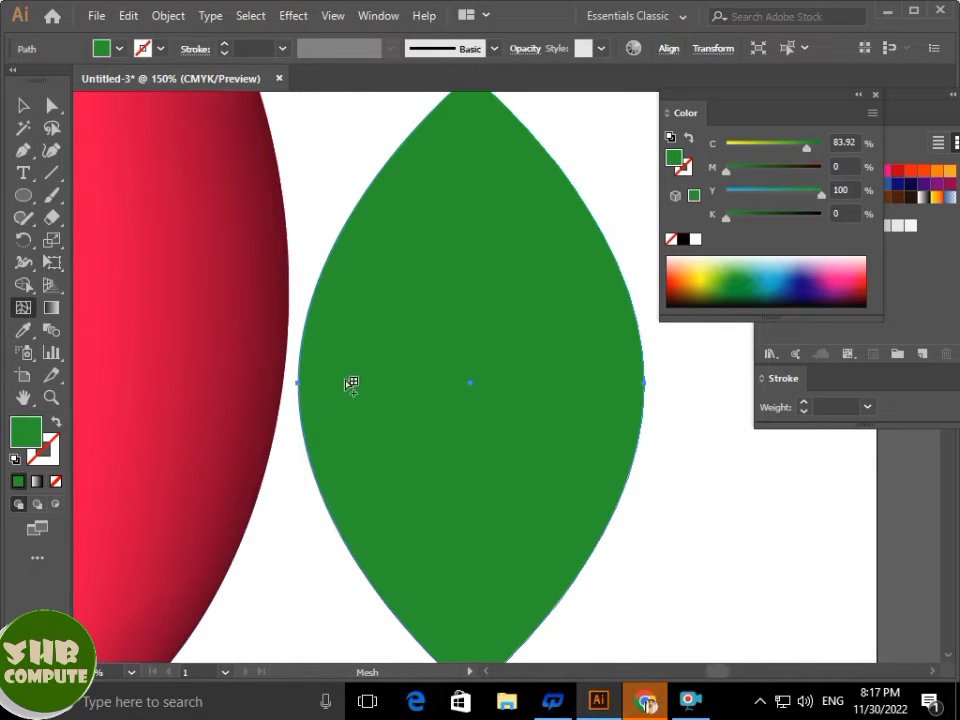
left_click(343, 380)
left_click(21, 106)
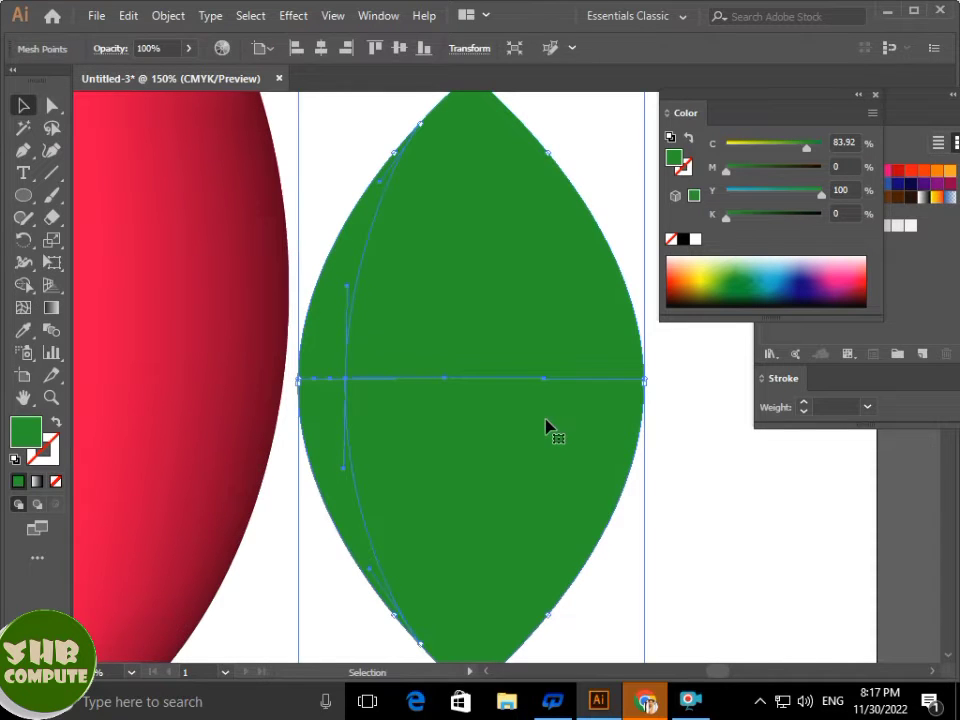
key("ctrl+z")
Add mesh points at the leaf's mid-height near its left and right edges with the Mesh tool
left_click(24, 309)
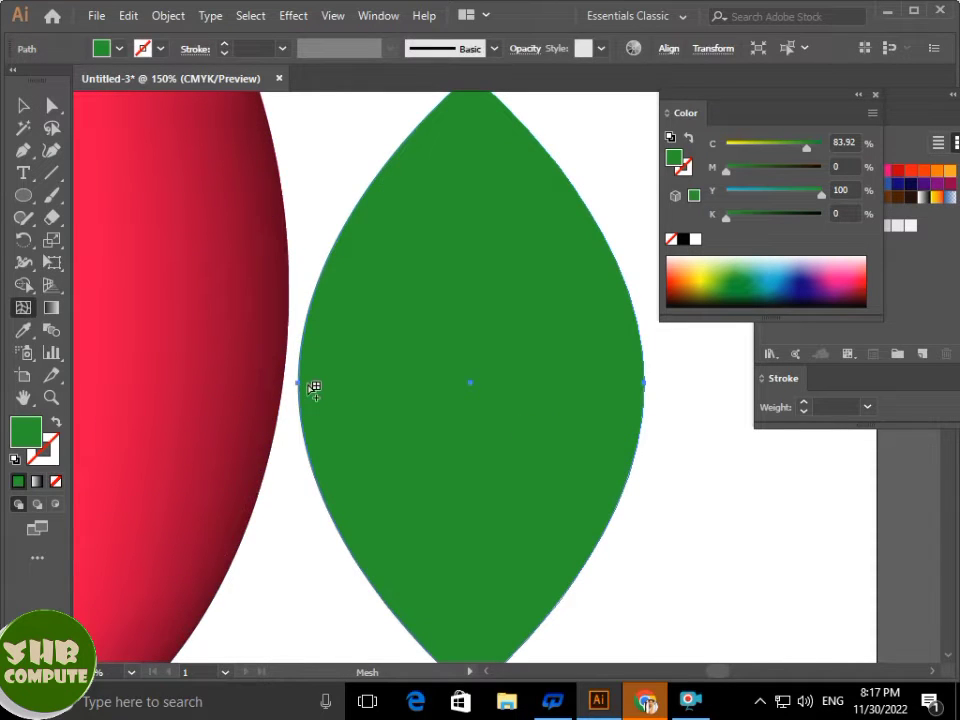
left_click(340, 380)
left_click(609, 381)
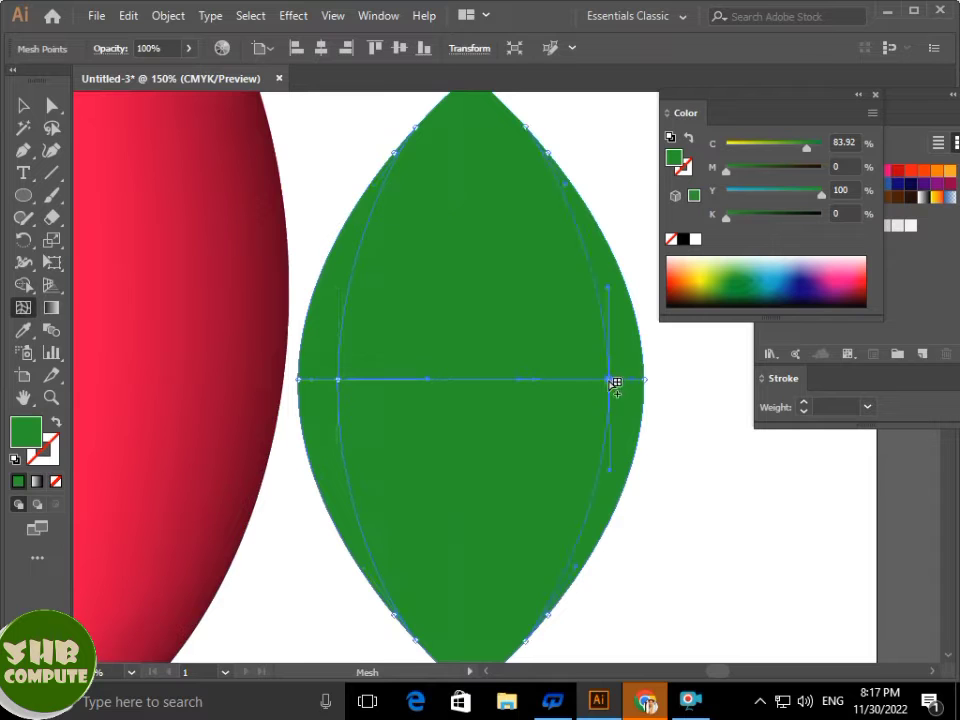
Add curved mesh rows near the leaf's upper and lower tips, starting from points on the left mesh line
key("ctrl+plus")
scroll(382, 207, "up", 1)
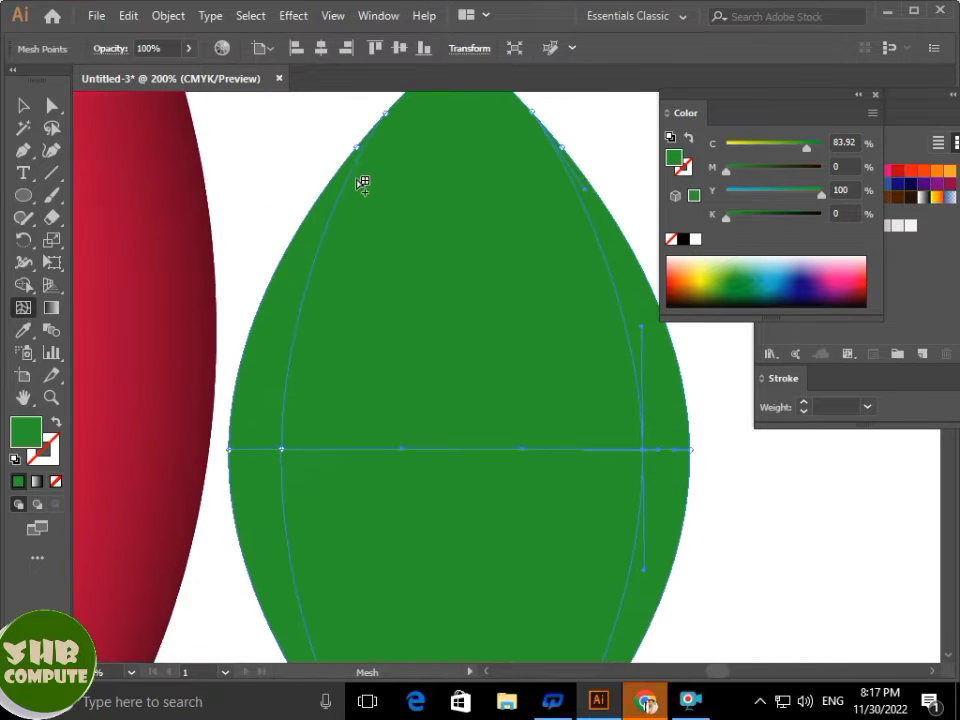
left_click(360, 170)
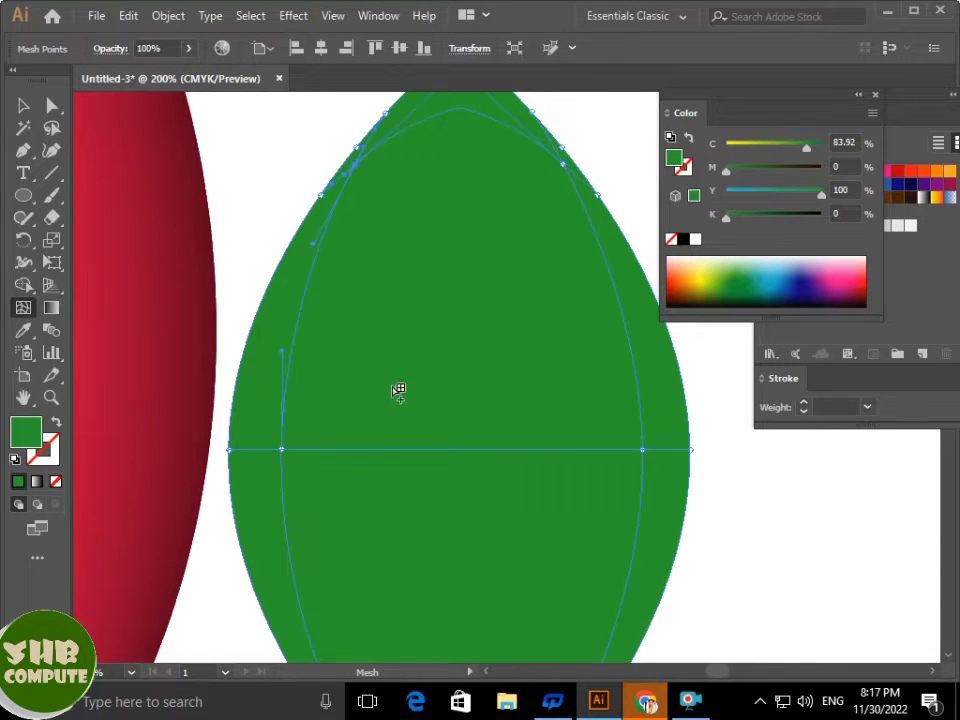
scroll(364, 499, "down", 3)
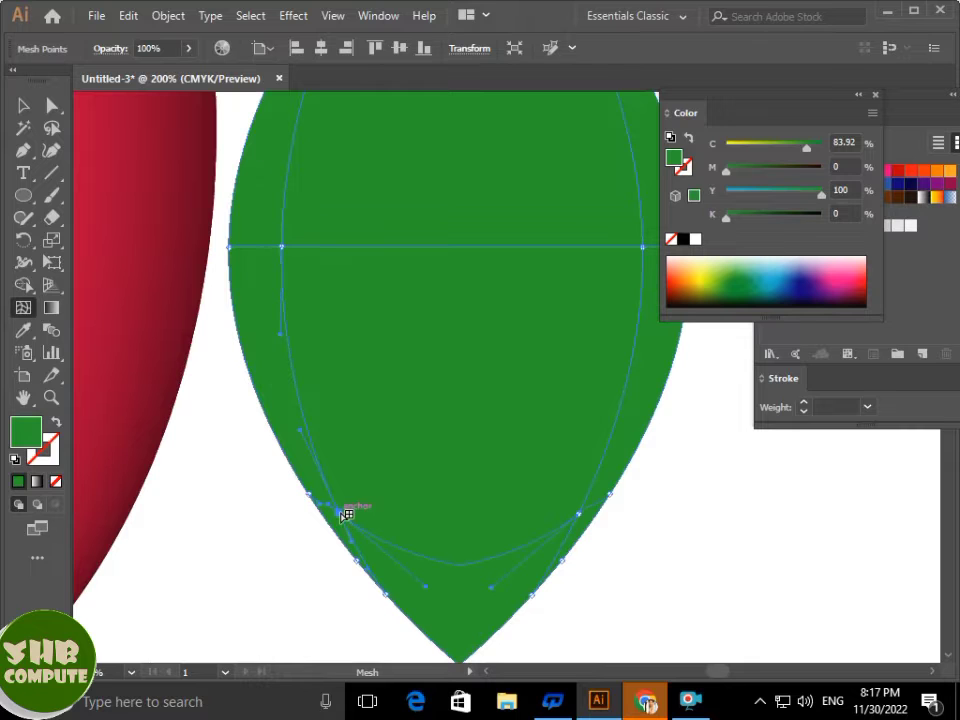
scroll(390, 467, "up", 2)
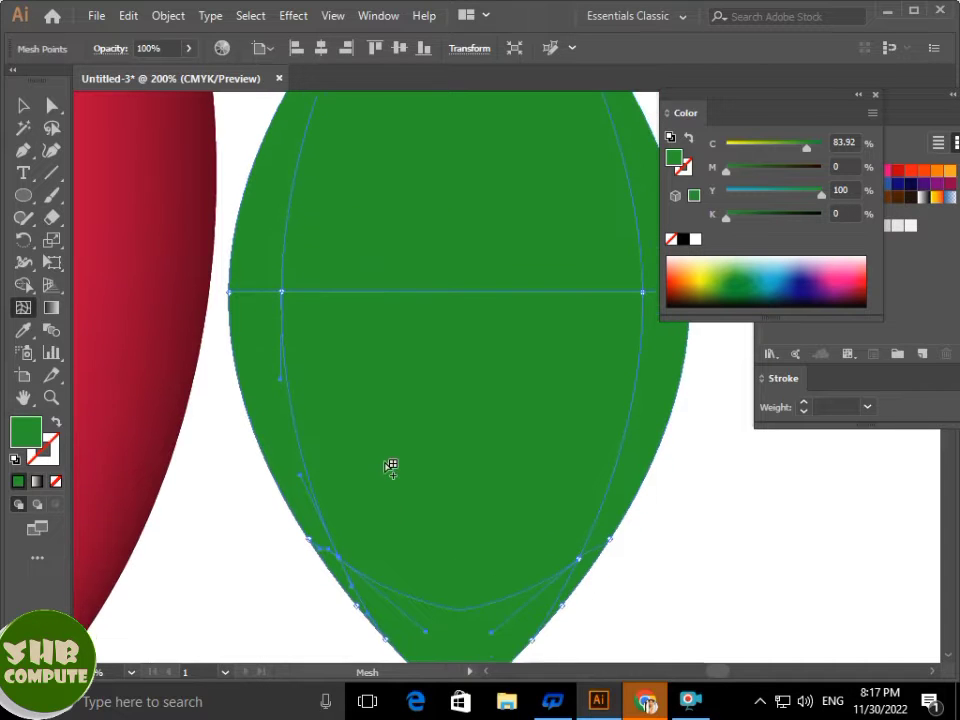
Add two closely spaced vertical mesh lines down the leaf's centre as a midrib, and deselect the leaf
scroll(470, 382, "up", 2)
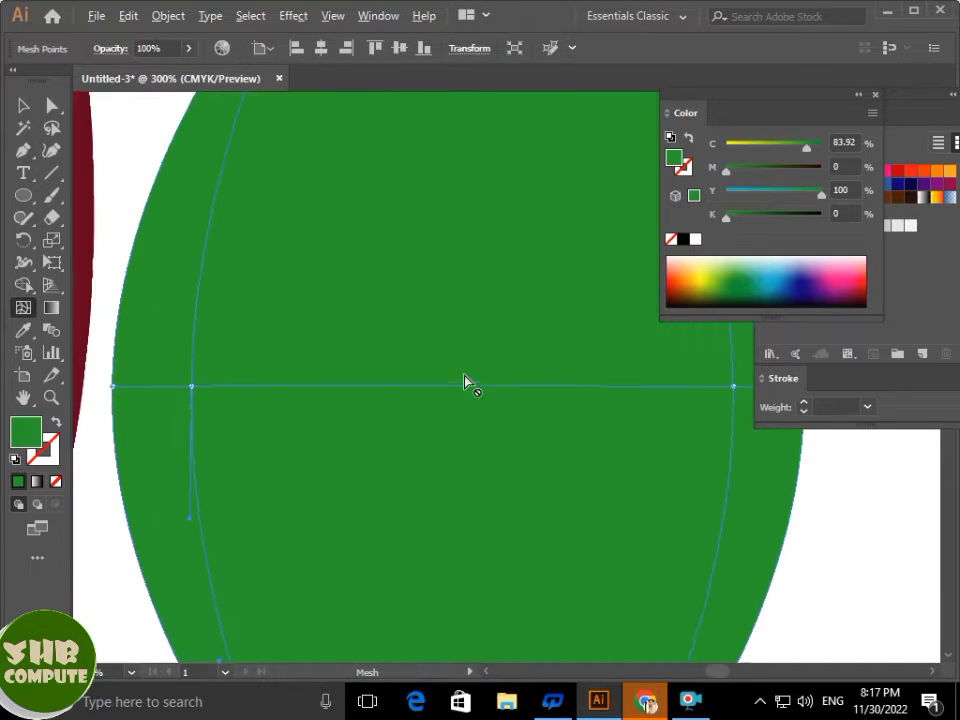
scroll(489, 391, "up", 3)
scroll(489, 391, "up", 4)
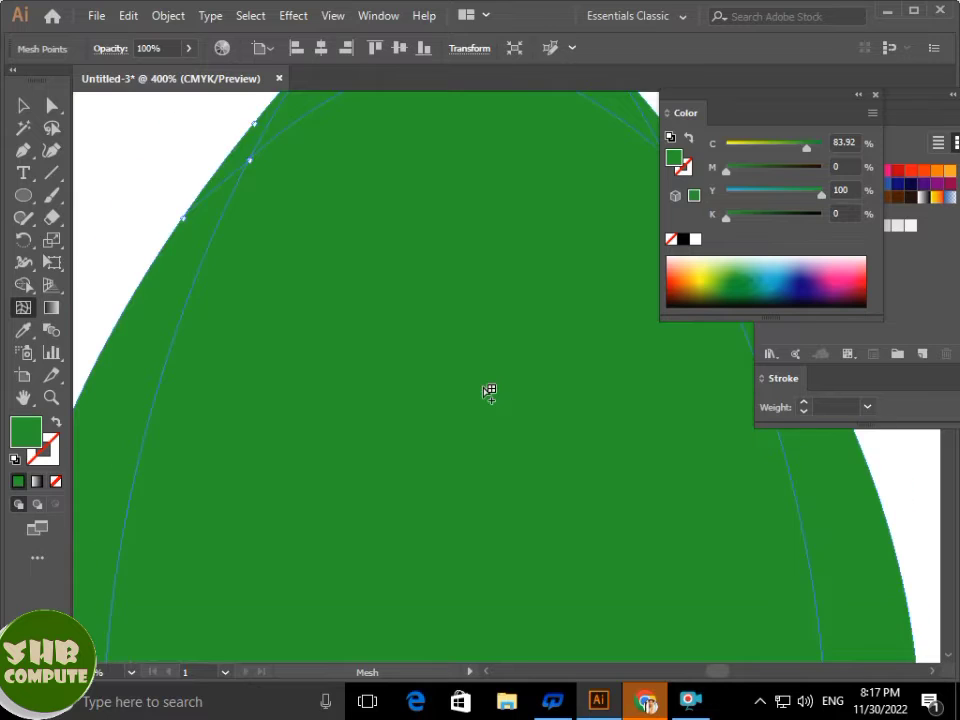
scroll(433, 483, "down", 3)
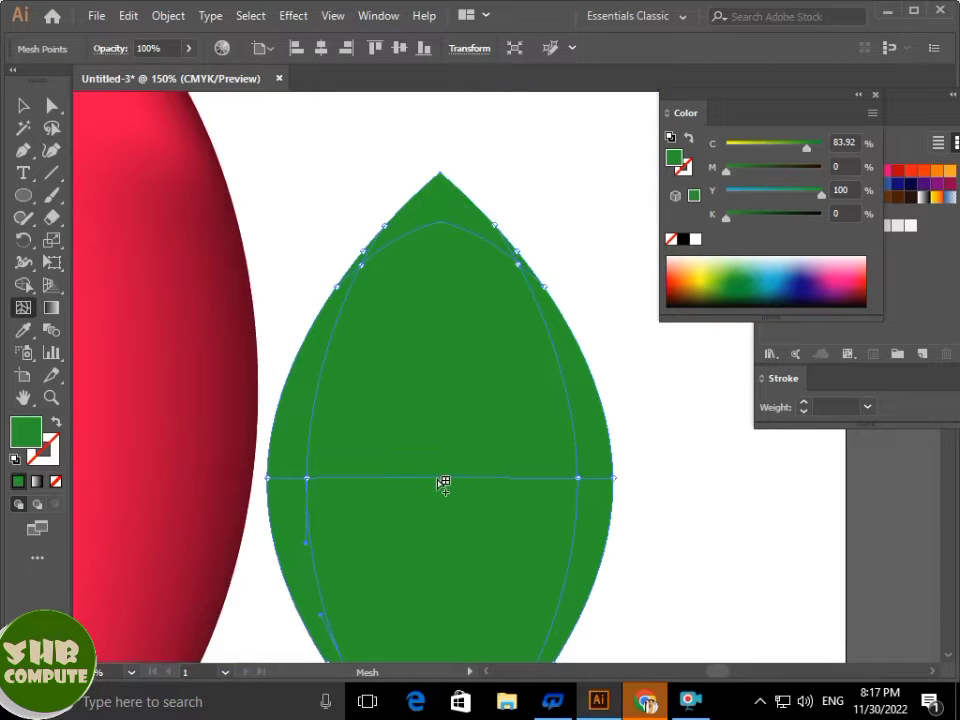
scroll(463, 491, "up", 7)
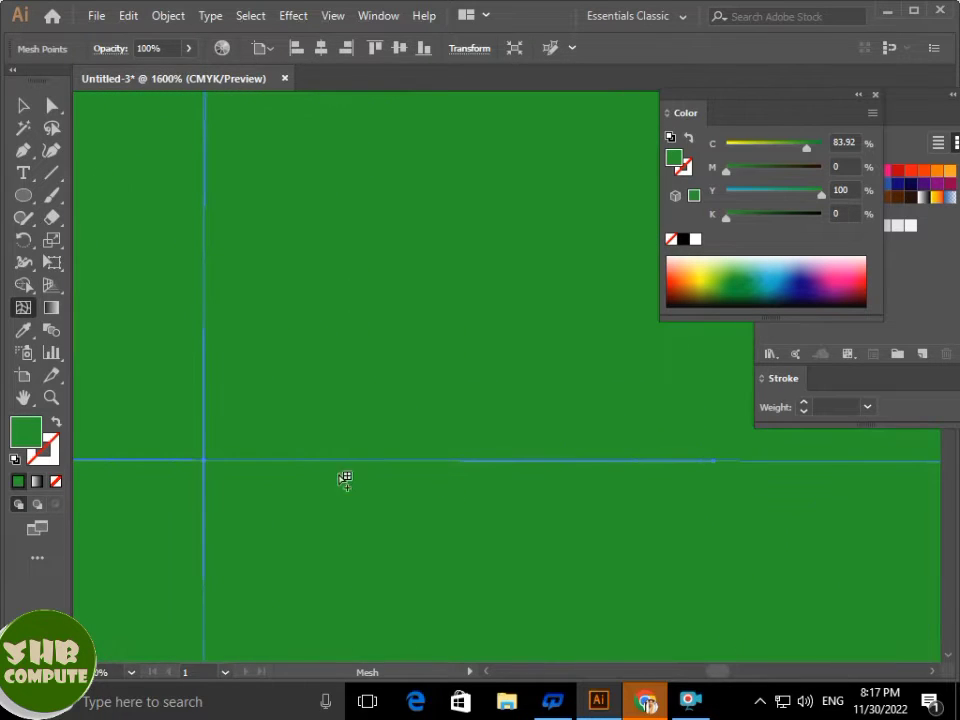
left_click(228, 461)
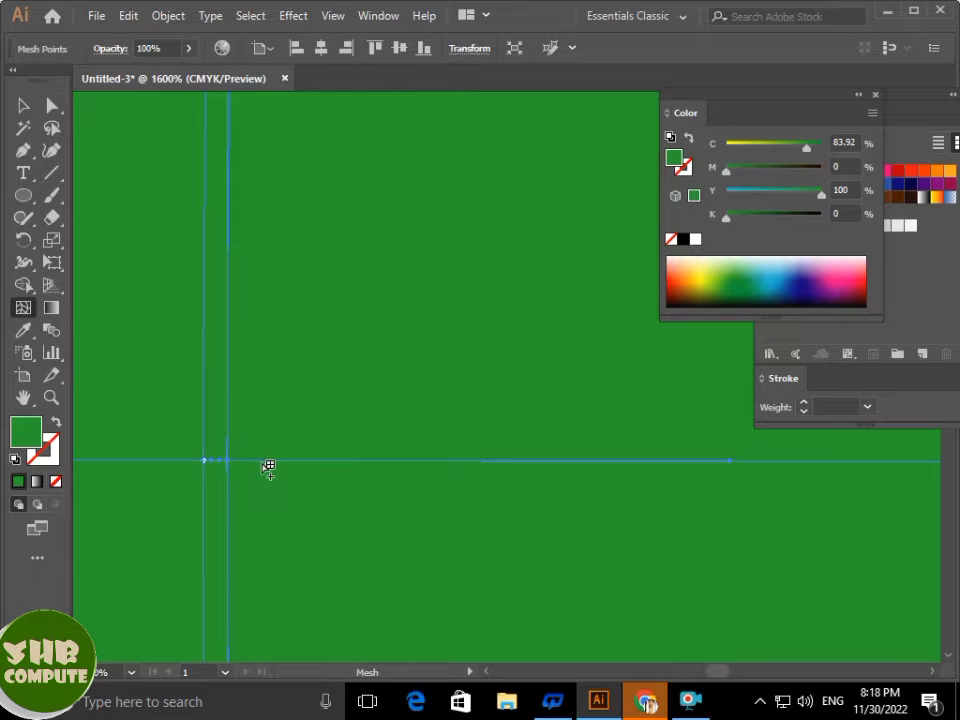
scroll(266, 461, "down", 4)
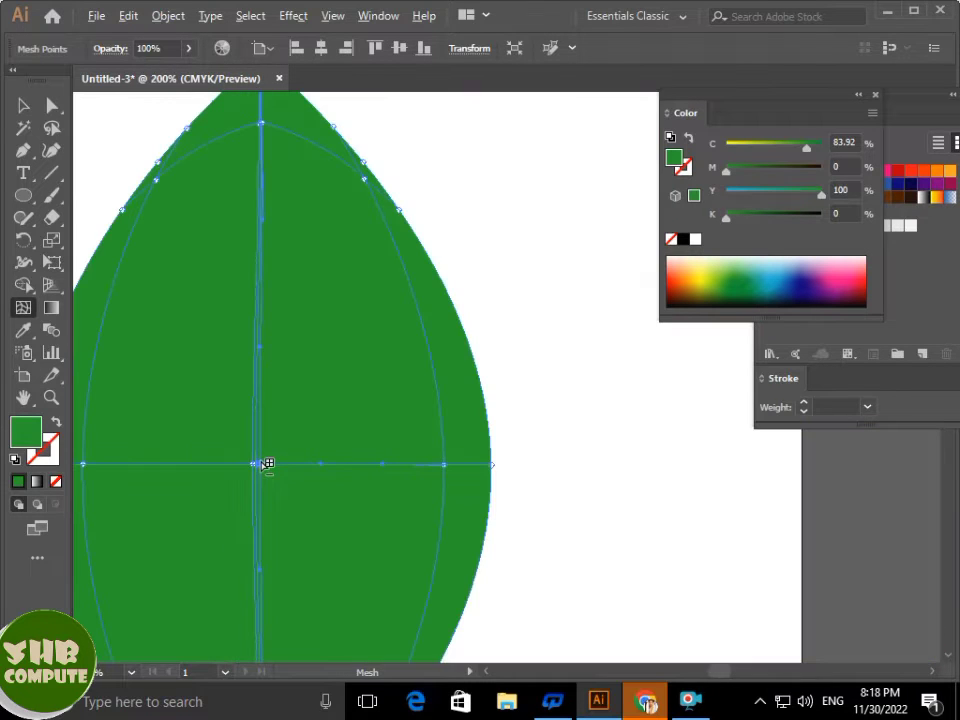
left_click(23, 105)
left_click(537, 236)
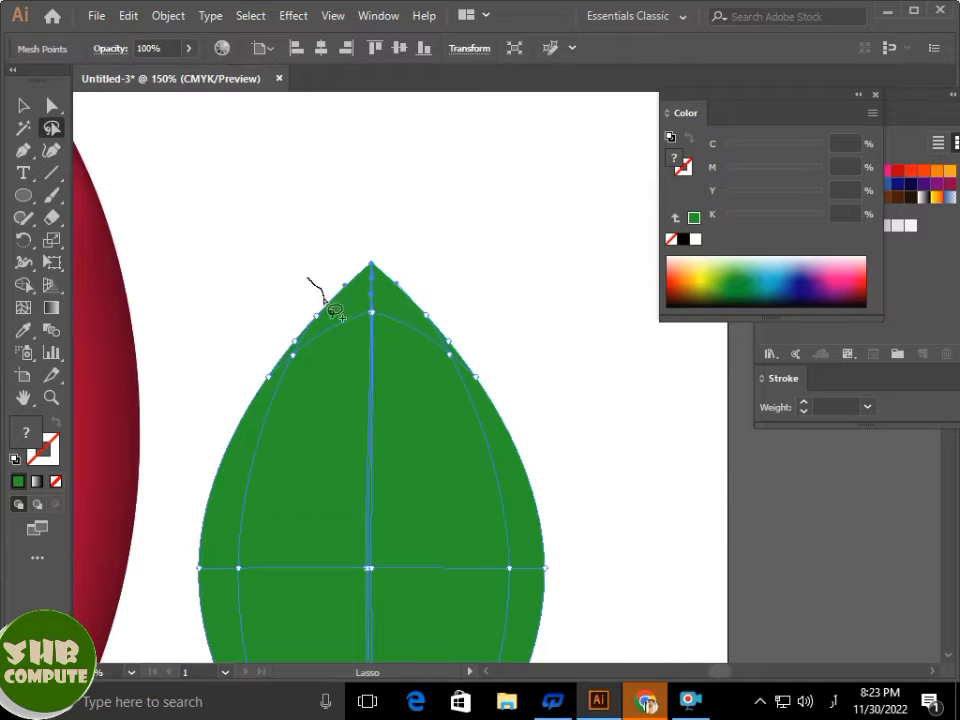
Lasso-select the outer mesh points along the leaf's left outline, from the upper tip down to the lower edge
mouse_move(331, 308)
left_mouse_down()
mouse_move(287, 353)
mouse_move(276, 383)
mouse_move(257, 326)
mouse_move(313, 281)
left_mouse_up()
scroll(312, 284, "down", 3)
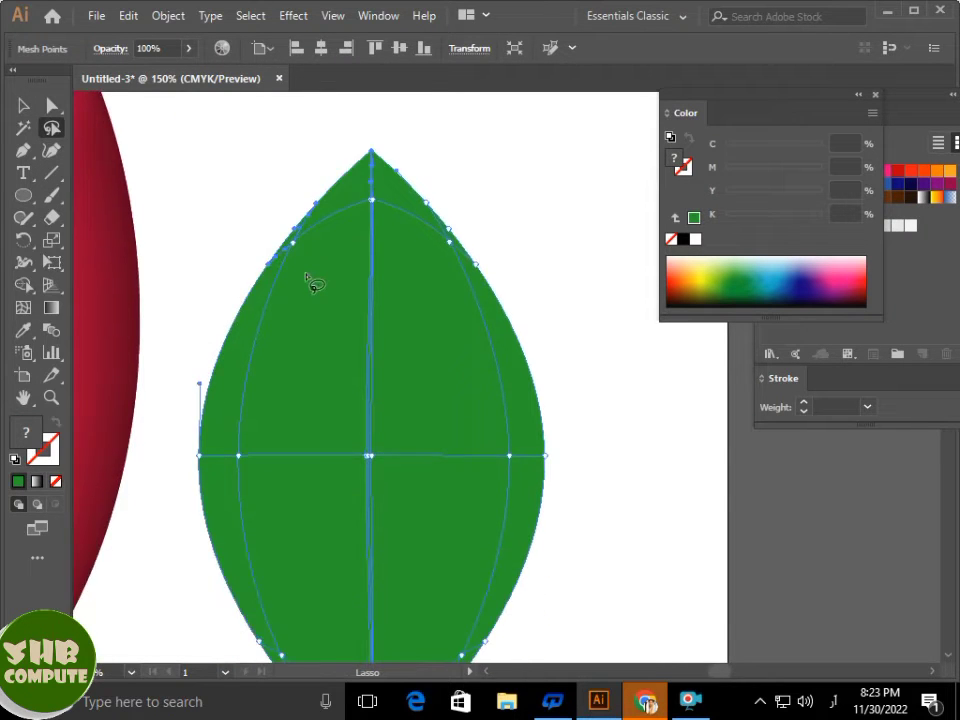
scroll(310, 281, "down", 3)
left_click_drag(184, 256, 263, 536)
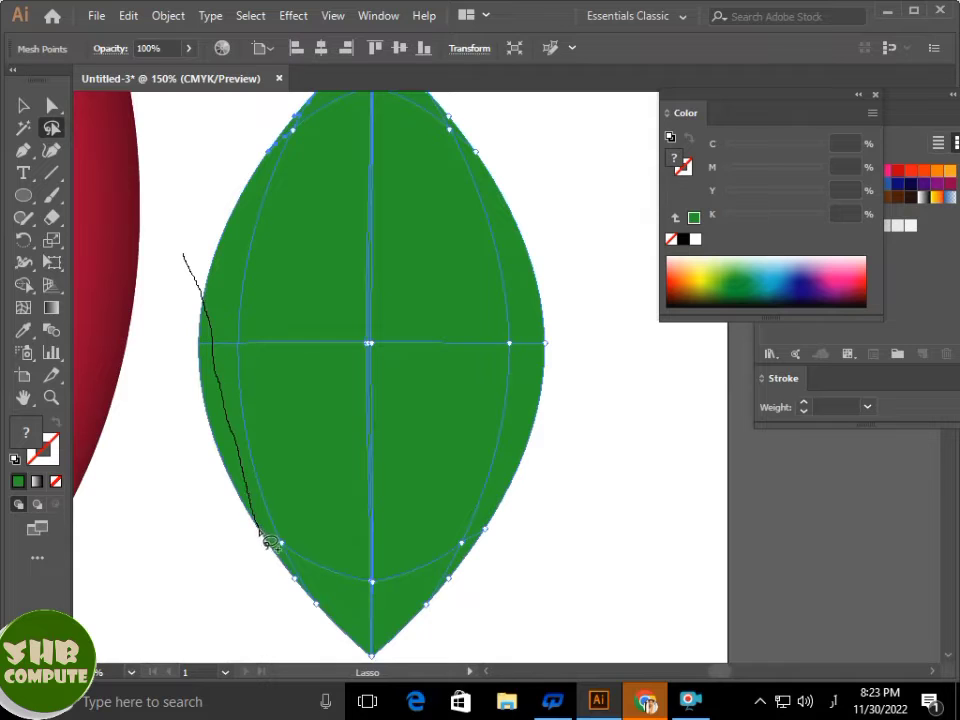
mouse_move(285, 576)
left_mouse_down()
mouse_move(368, 597)
mouse_move(444, 577)
mouse_move(464, 592)
mouse_move(436, 634)
mouse_move(366, 657)
mouse_move(271, 566)
mouse_move(211, 463)
mouse_move(186, 262)
left_mouse_up()
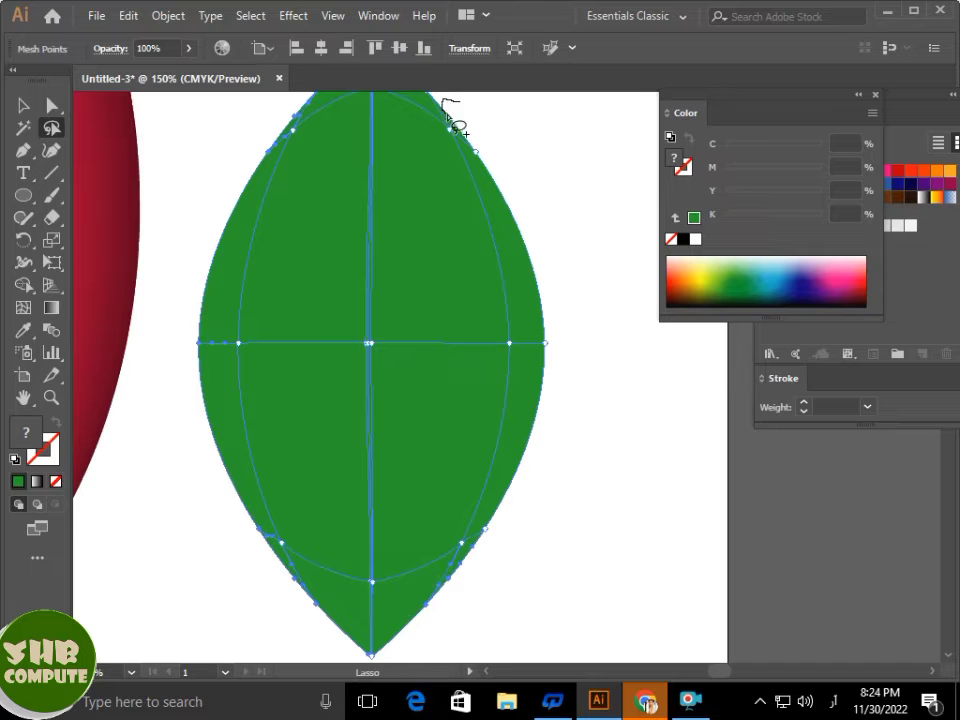
Add the mesh points along the leaf's right outline and the upper tip to the lasso selection
mouse_move(490, 175)
left_mouse_down()
mouse_move(446, 97)
mouse_move(506, 434)
mouse_move(467, 571)
mouse_move(478, 537)
left_mouse_up()
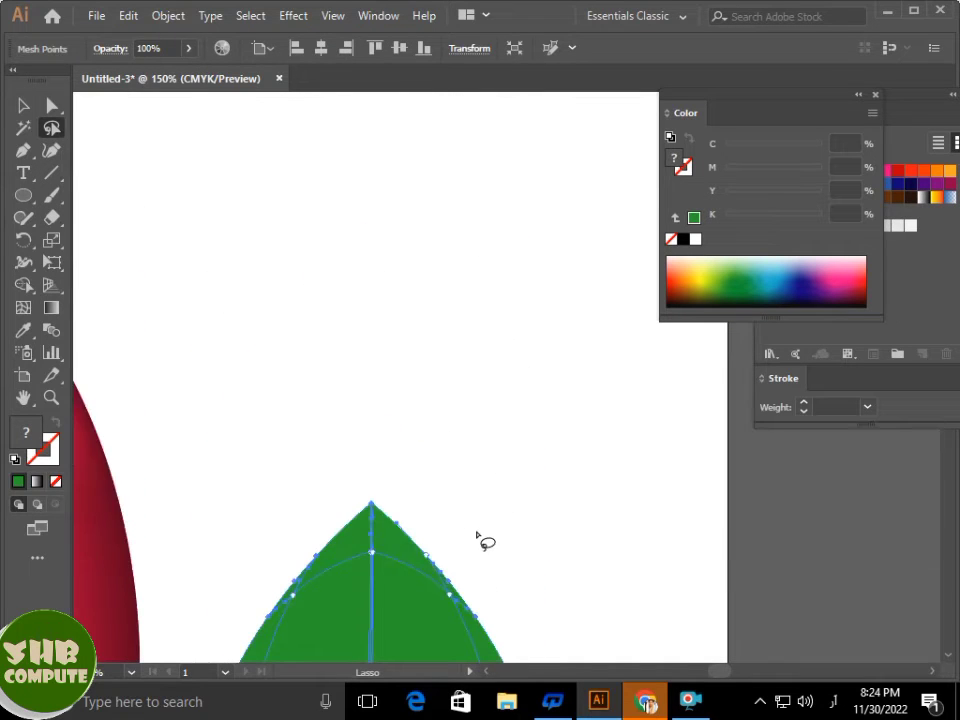
scroll(477, 535, "down", 9)
left_click_drag(428, 357, 433, 325)
scroll(493, 326, "down", 9)
mouse_move(559, 293)
left_mouse_down()
mouse_move(540, 359)
mouse_move(551, 438)
mouse_move(562, 327)
left_mouse_up()
scroll(562, 327, "down", 5)
mouse_move(537, 483)
left_mouse_down()
mouse_move(488, 464)
mouse_move(482, 489)
mouse_move(538, 476)
left_mouse_up()
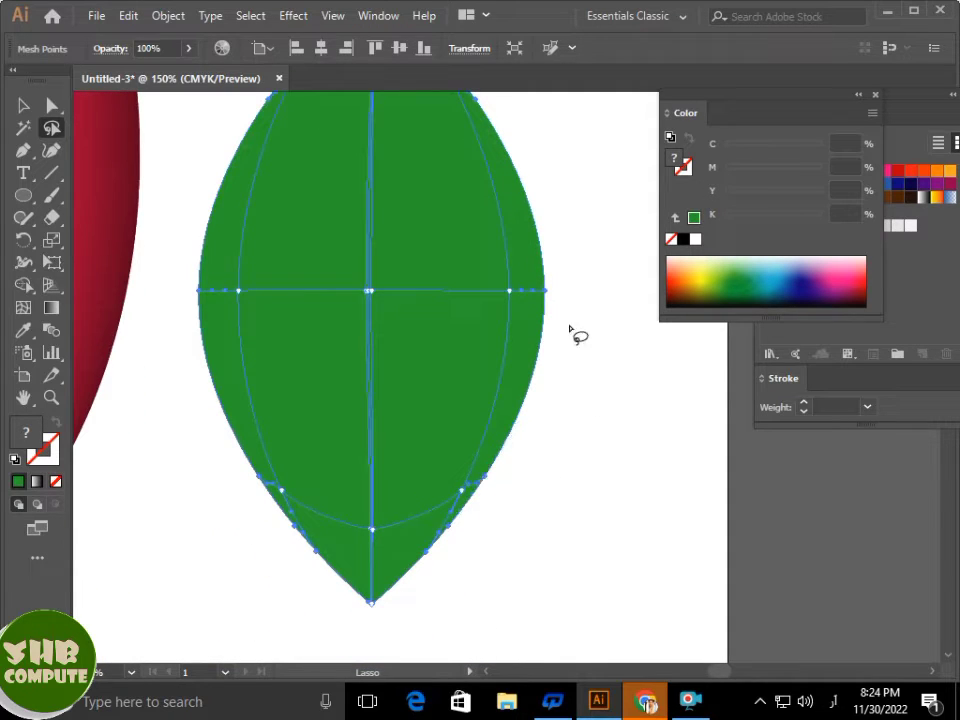
Darken the selected outline mesh points to C 83.92, M 0, Y 100, K 41
left_click(695, 217)
left_click_drag(726, 217, 765, 217)
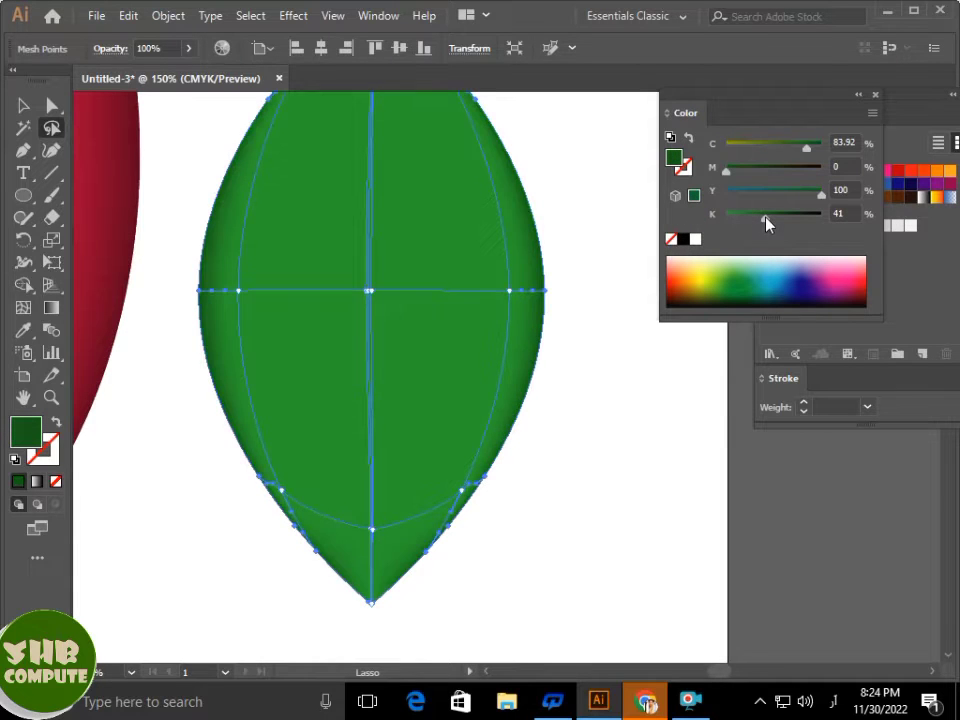
scroll(467, 347, "up", 3)
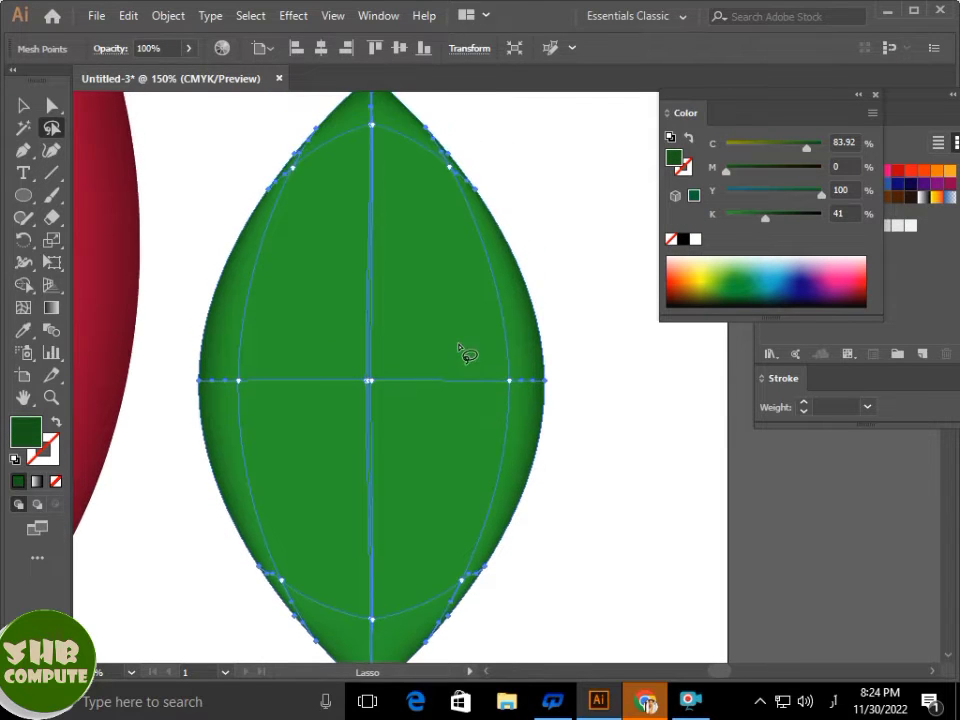
Move the four inner corner mesh points near the leaf's tips slightly inward with the Mesh tool, and deselect the leaf
left_click(23, 307)
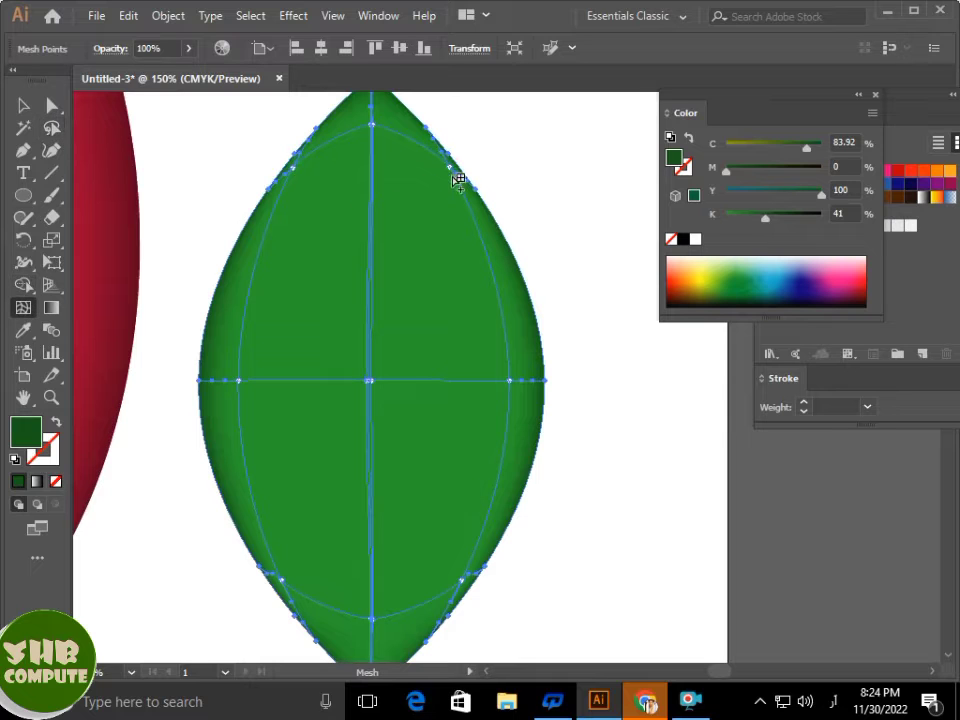
left_click_drag(449, 167, 442, 173)
left_click_drag(305, 173, 301, 180)
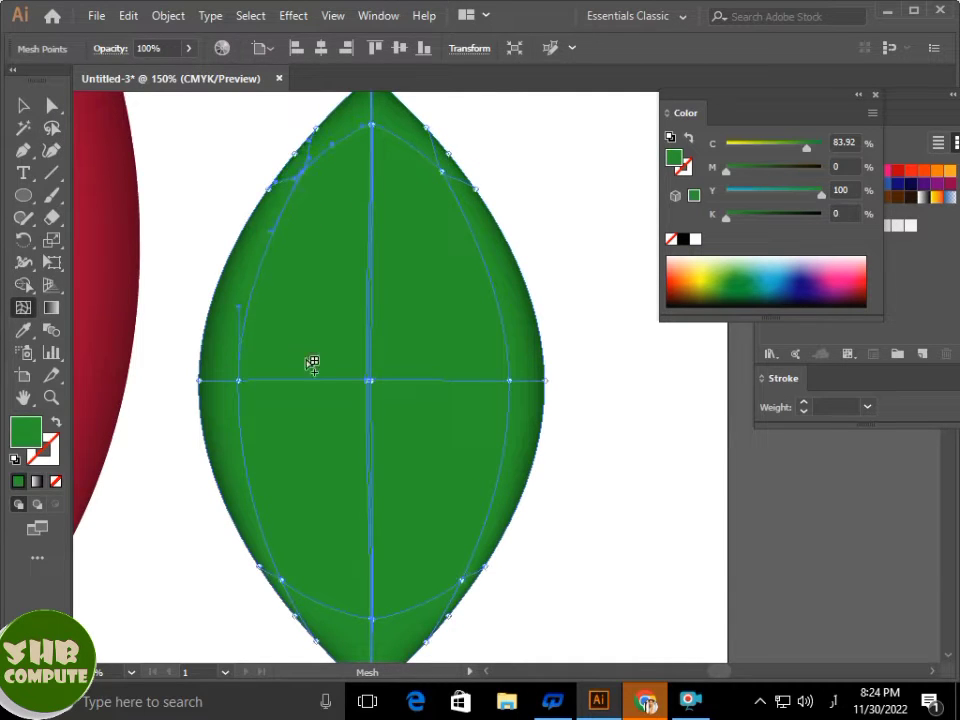
left_click_drag(283, 580, 261, 568)
left_click_drag(466, 582, 458, 566)
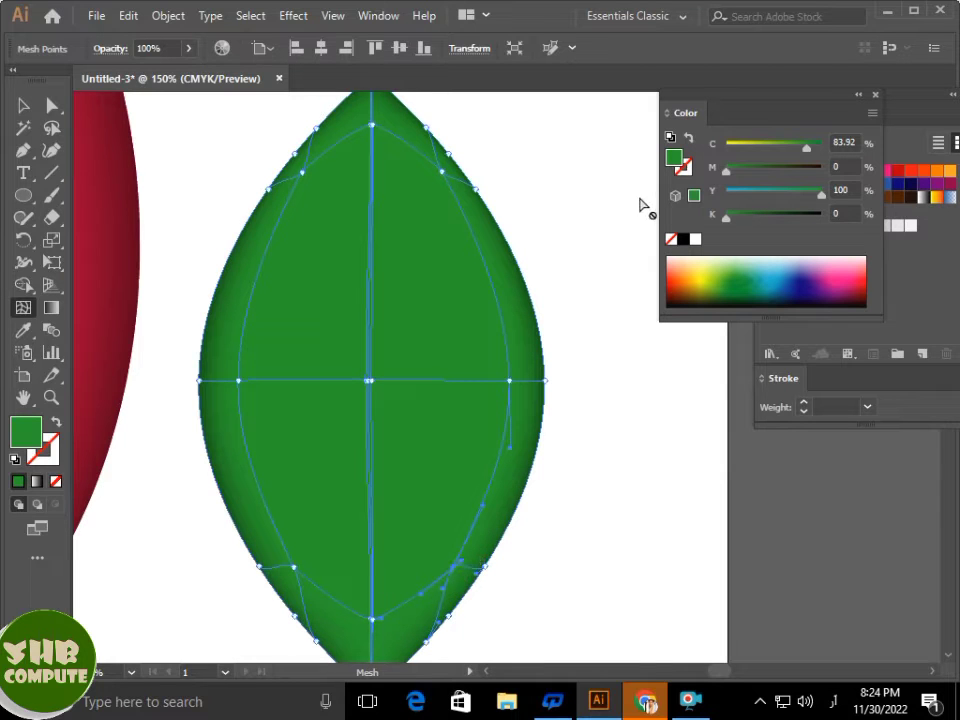
key("v")
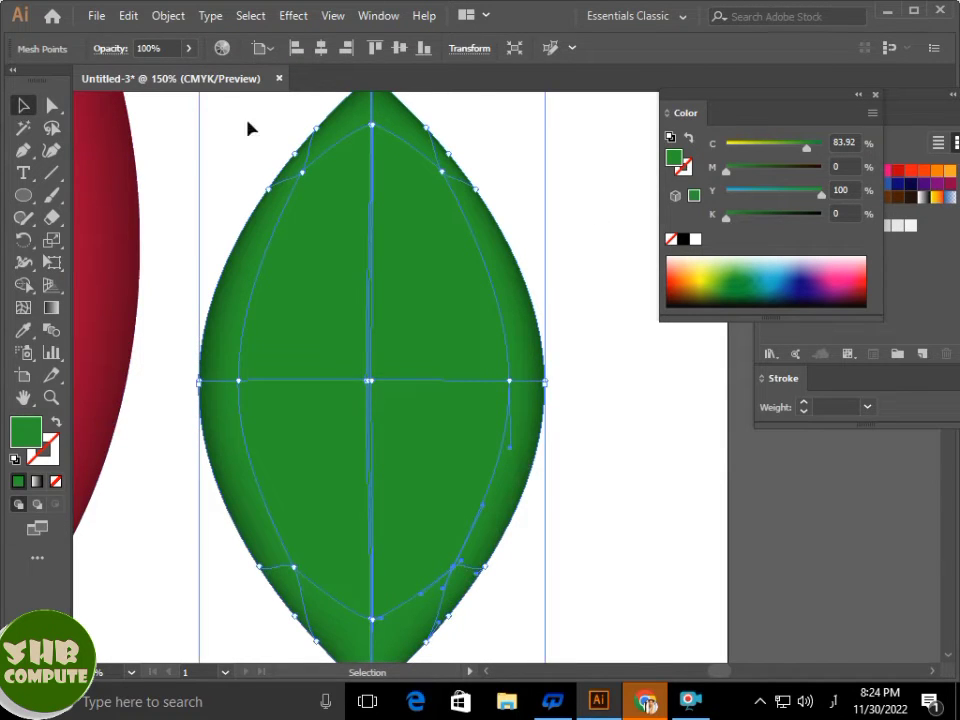
left_click(626, 146)
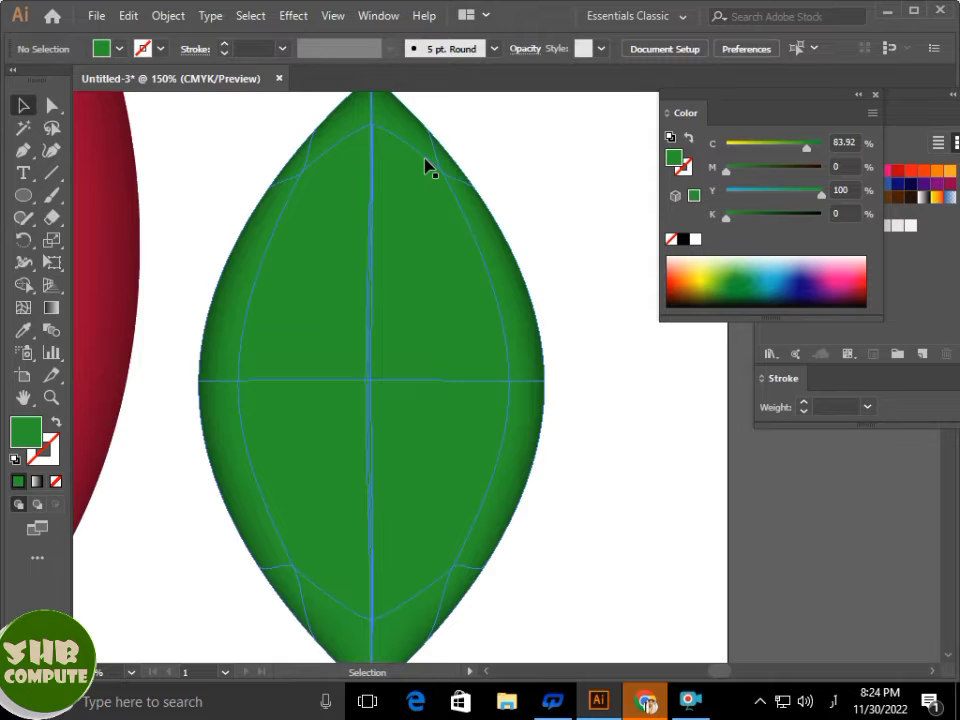
Select the middle midrib mesh point at the leaf's upper tip with the Direct Selection tool
scroll(425, 168, "up", 7)
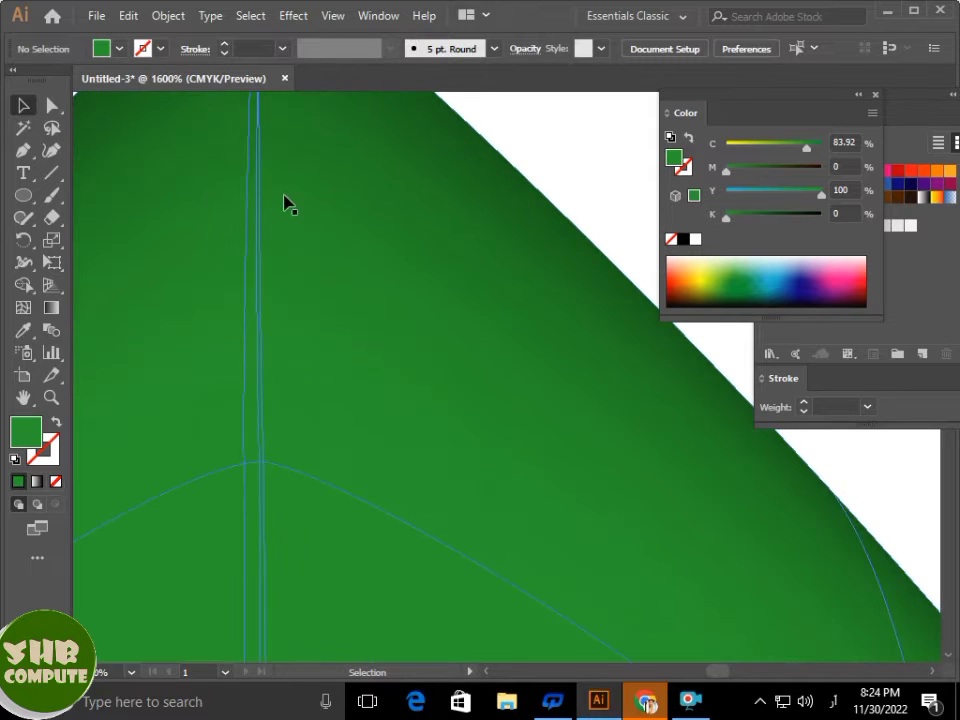
scroll(284, 204, "up", 4)
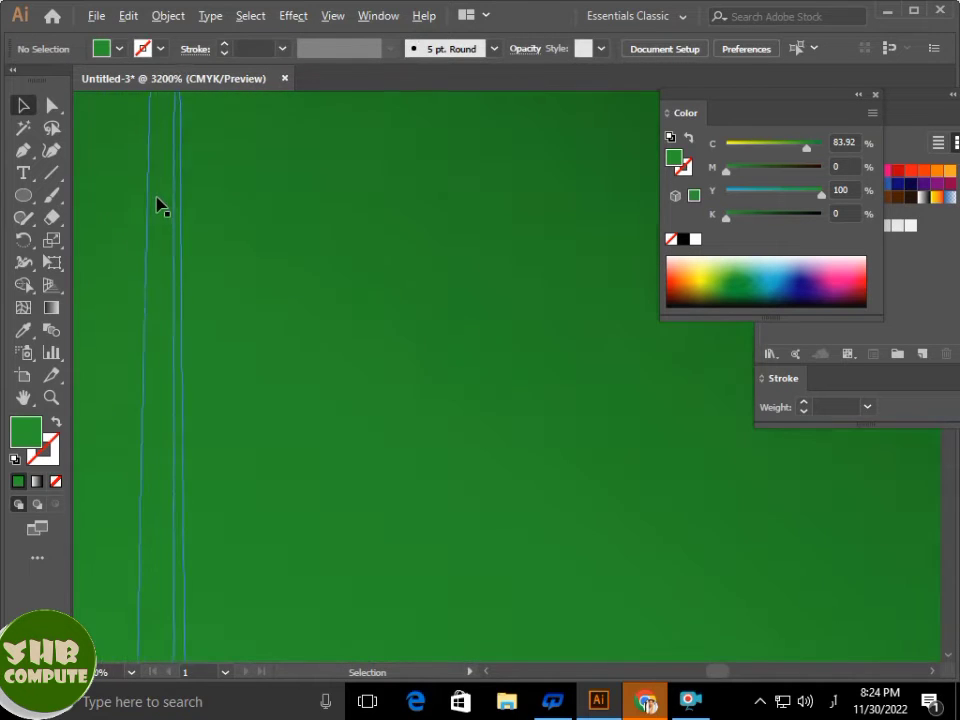
scroll(157, 204, "down", 1)
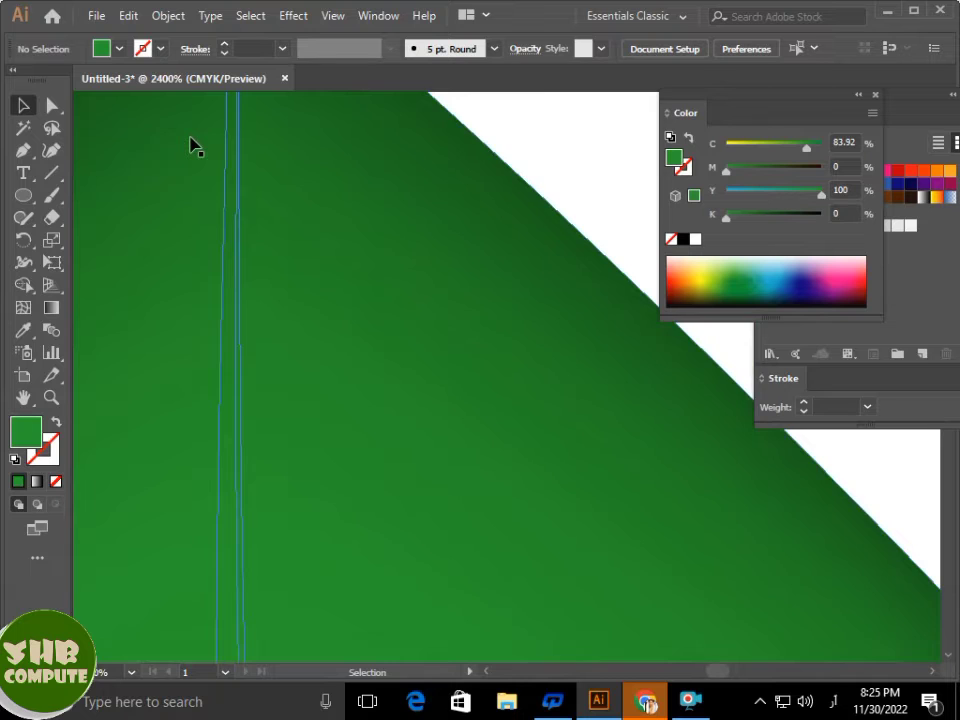
scroll(193, 145, "up", 5)
scroll(344, 155, "down", 3)
key("a")
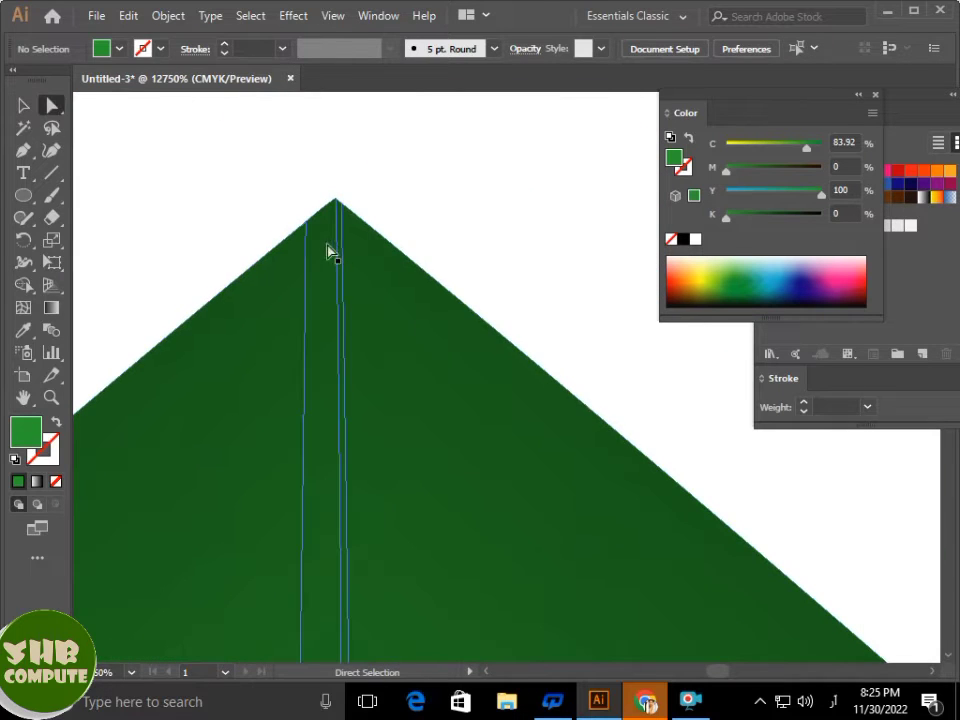
left_click(336, 200)
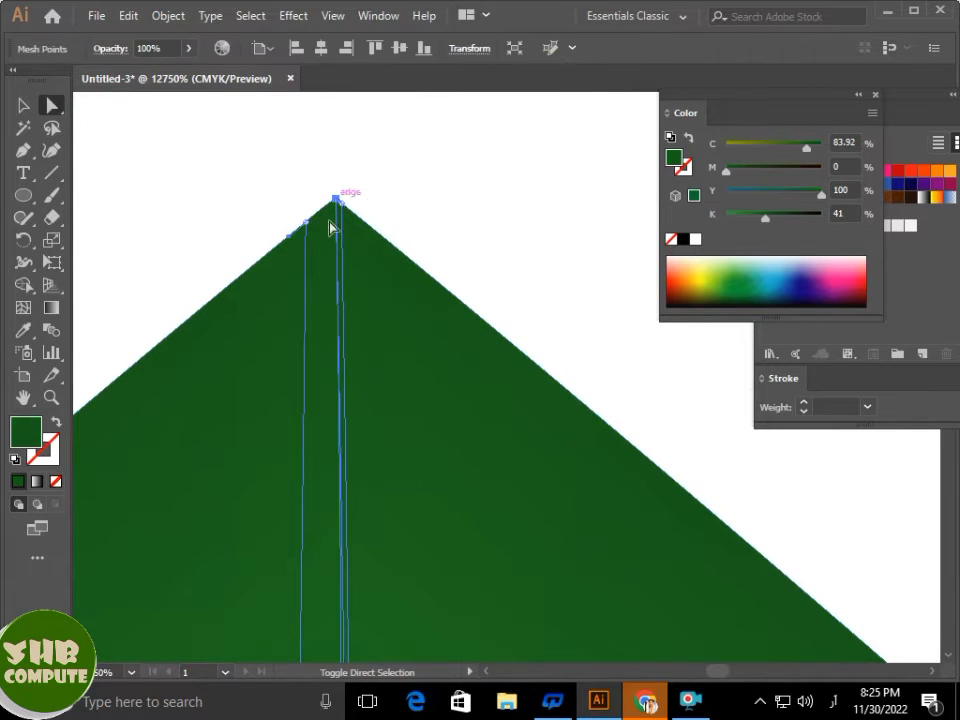
Add the middle midrib mesh point on the upper curved row to the selection
scroll(342, 331, "down", 8)
scroll(342, 337, "down", 6)
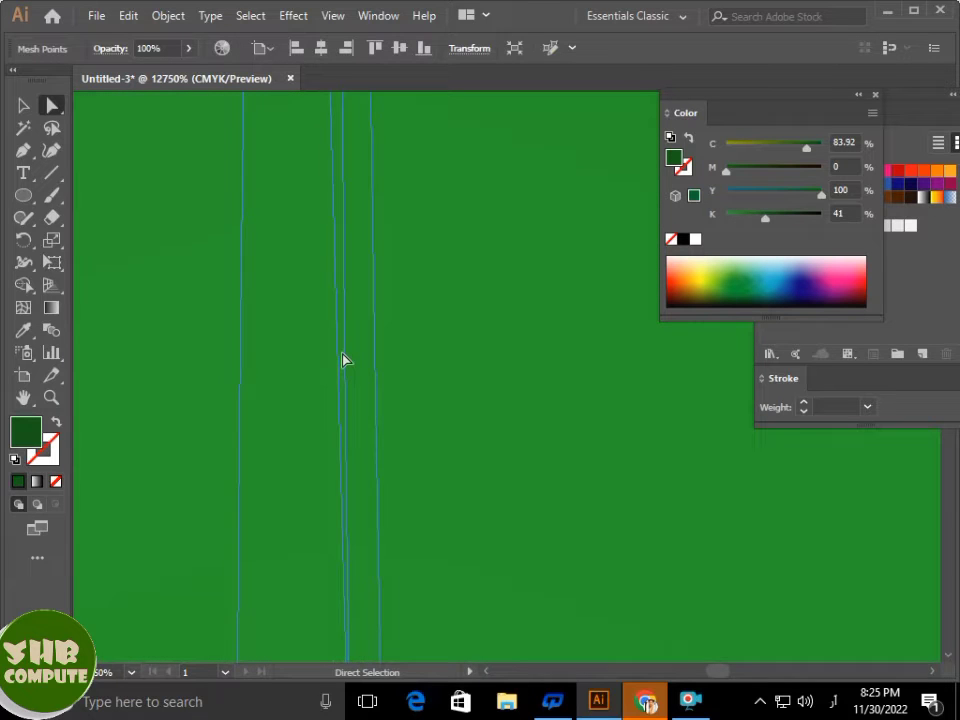
scroll(346, 360, "down", 3)
left_click(363, 132, "shift")
Add the middle midrib mesh point on the leaf's mid-height row to the selection
scroll(371, 227, "down", 6)
scroll(378, 289, "down", 8)
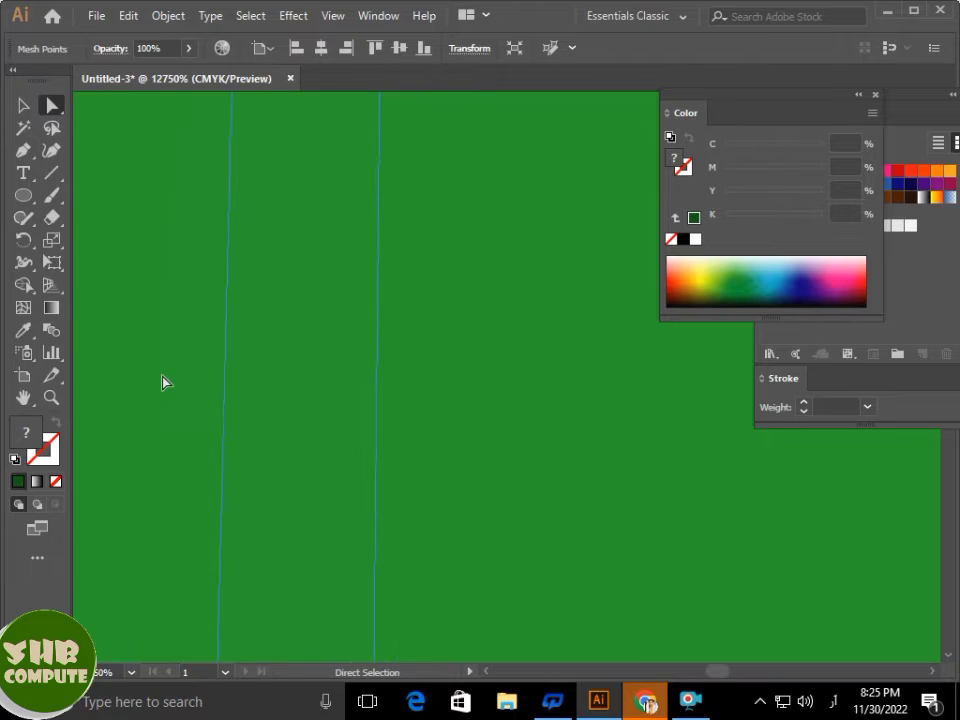
key("h")
left_click_drag(165, 381, 330, 351)
scroll(435, 351, "down", 5)
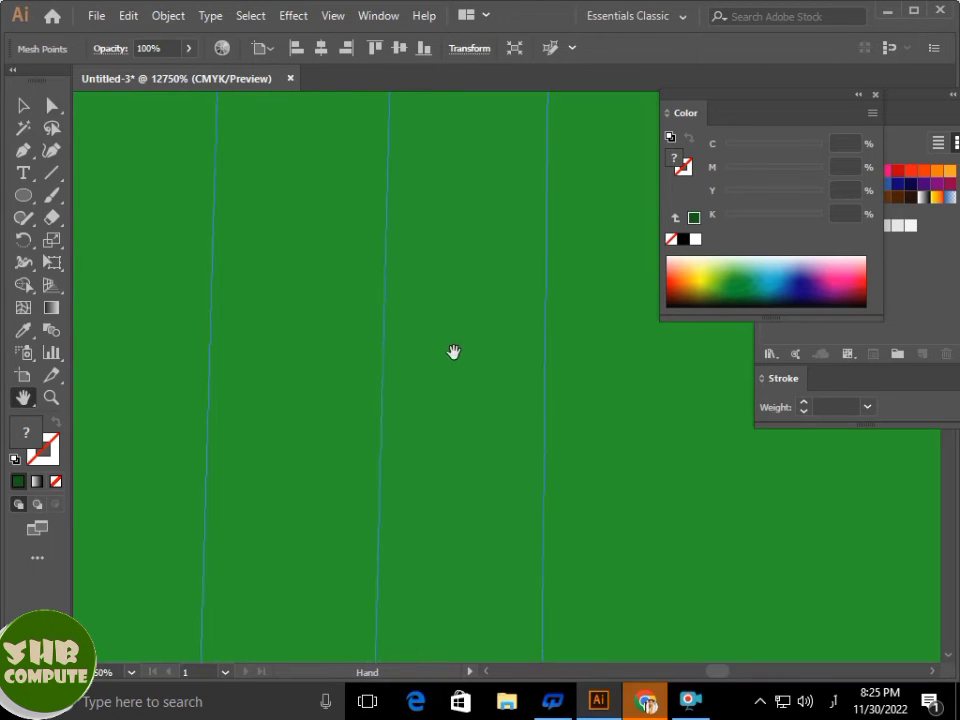
scroll(420, 355, "down", 8)
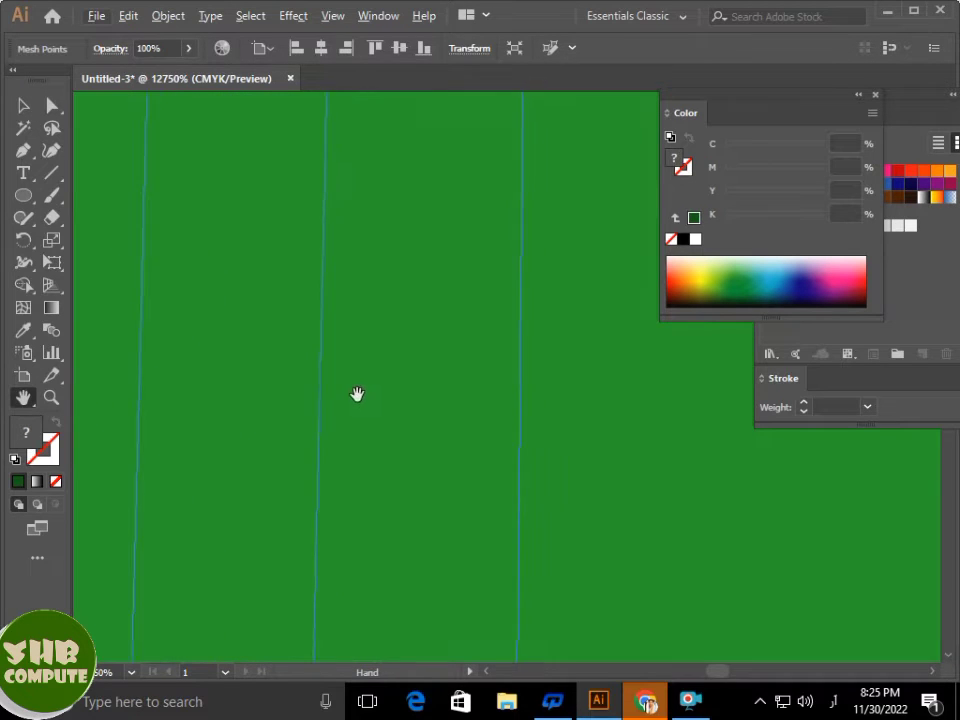
left_click(52, 106)
scroll(216, 435, "down", 8)
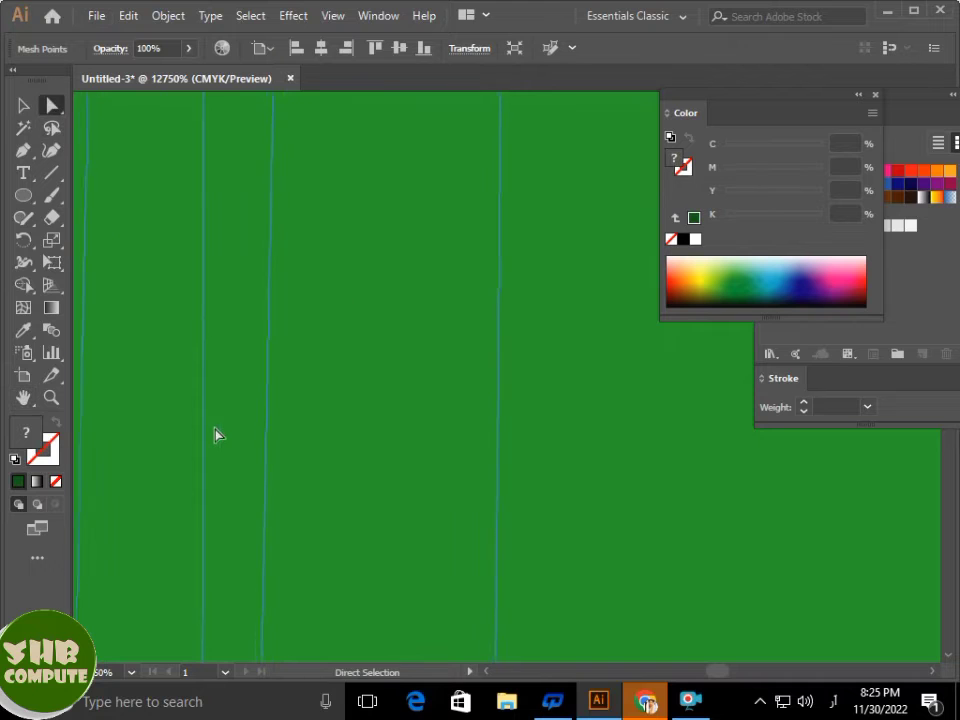
key("h")
left_click_drag(197, 420, 386, 394)
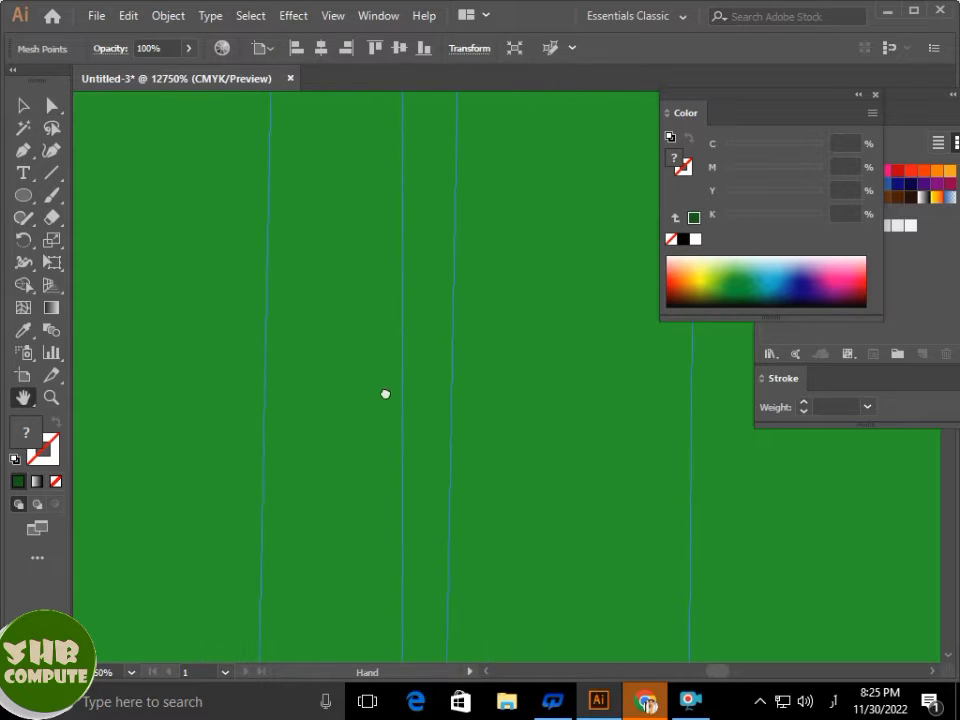
left_click_drag(300, 406, 249, 433)
left_click(53, 108)
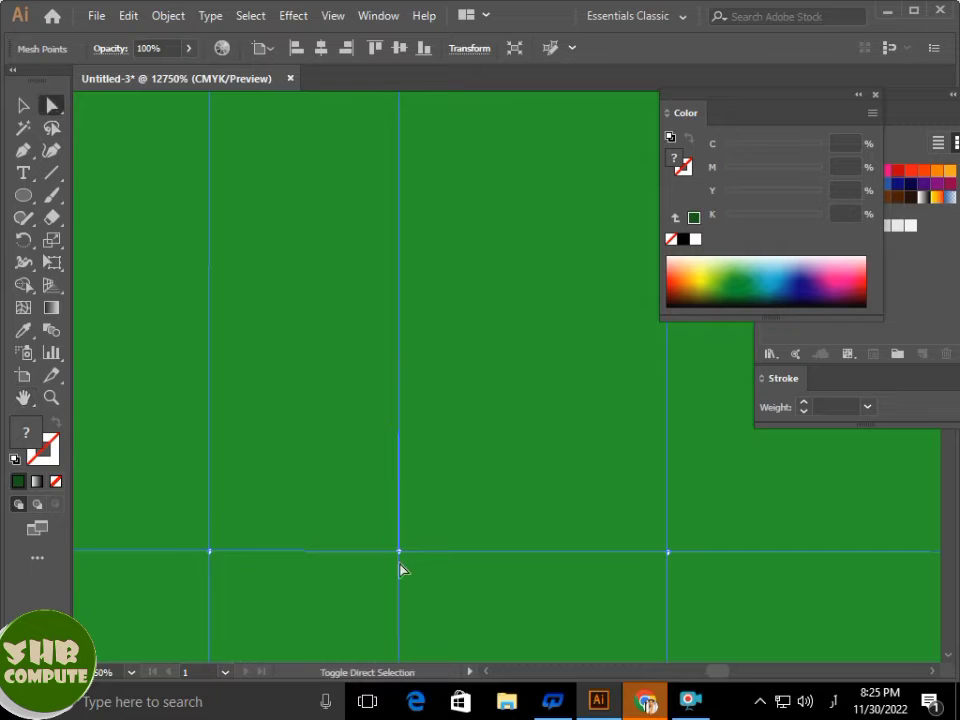
Add the middle midrib mesh point on the lower curved row to the selection
scroll(405, 559, "down", 5)
scroll(395, 604, "left", 5)
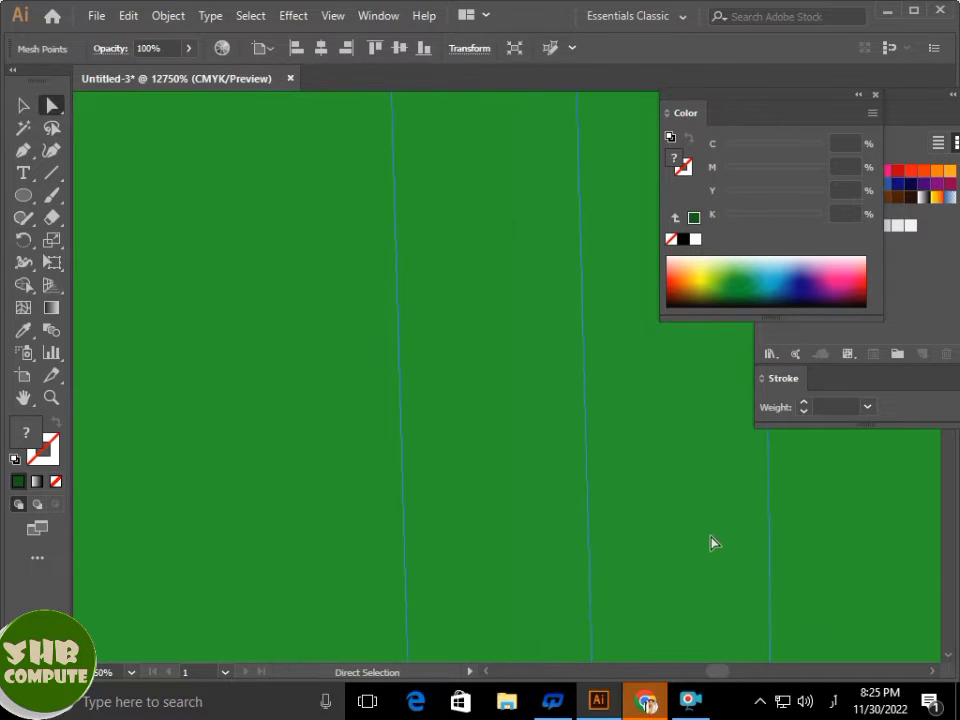
key("h")
left_click_drag(709, 536, 466, 522)
scroll(358, 501, "down", 10)
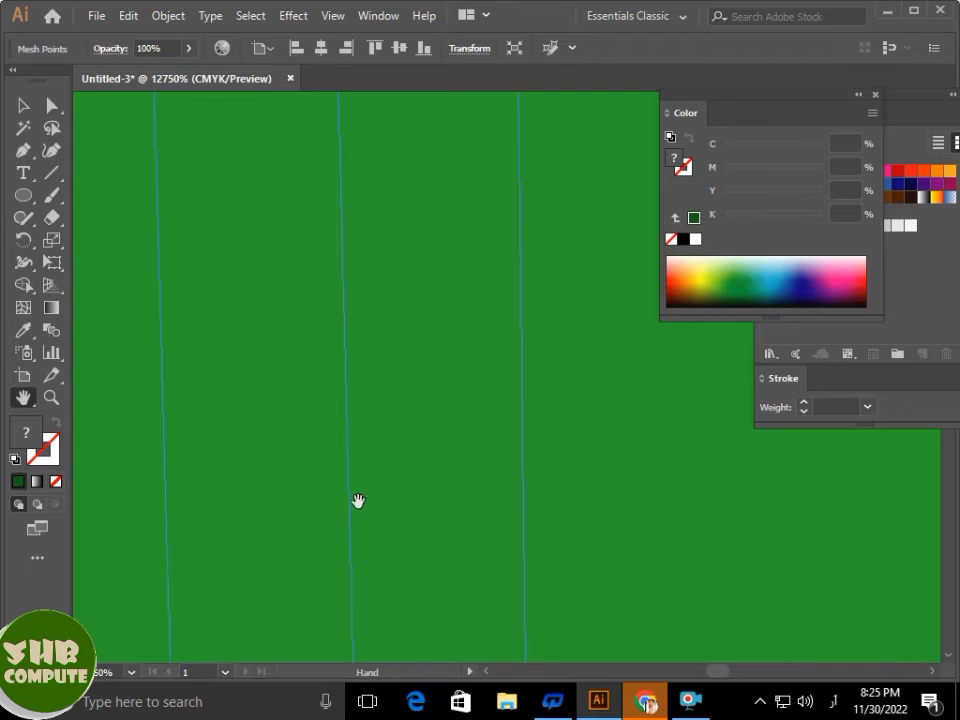
scroll(674, 499, "down", 10)
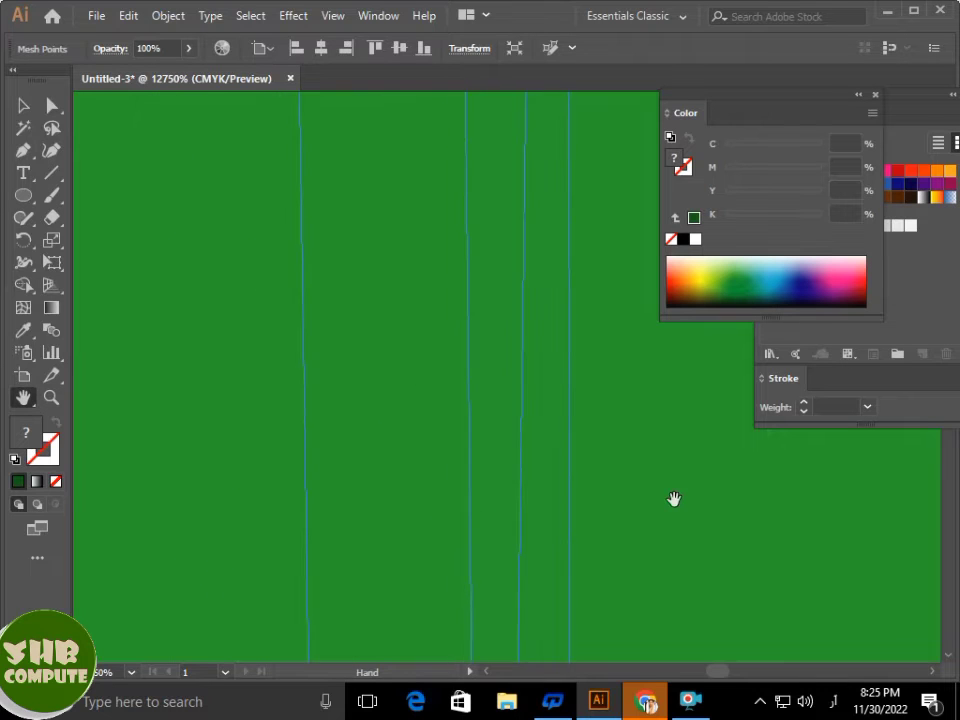
scroll(674, 499, "down", 5)
left_click(49, 107)
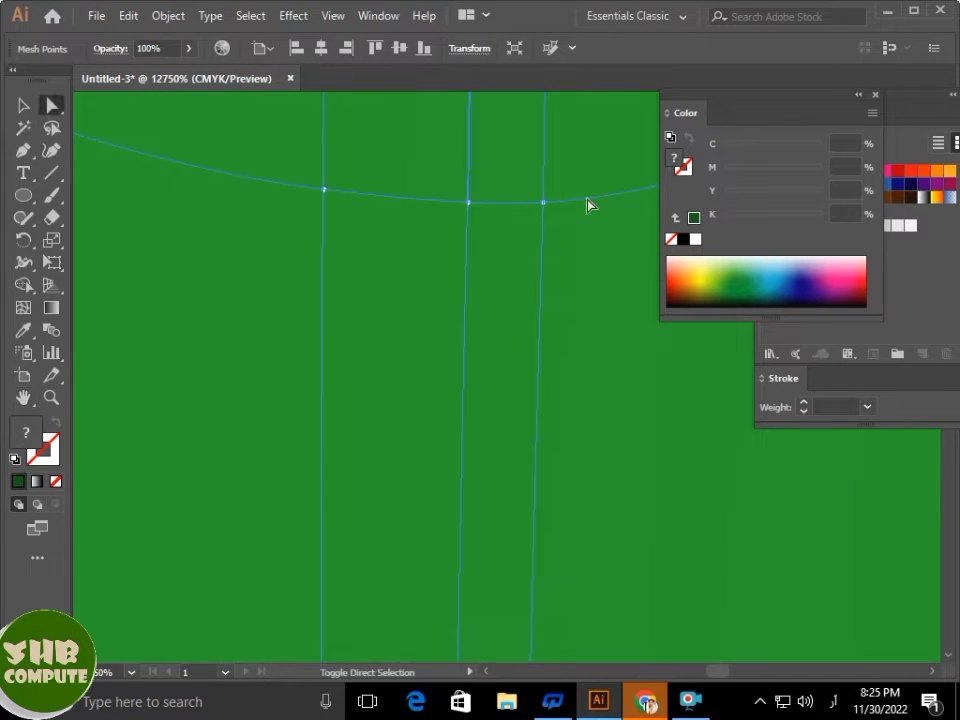
left_click(468, 203)
Add the midrib mesh point at the leaf's lower tip to the selection
scroll(491, 416, "down", 8)
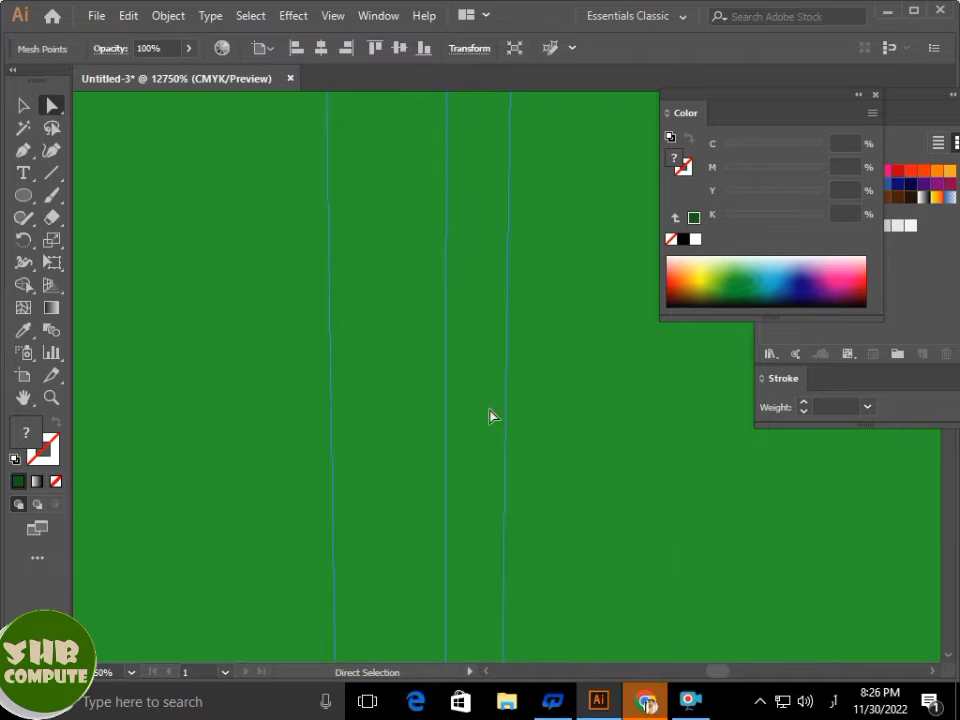
scroll(467, 472, "down", 10)
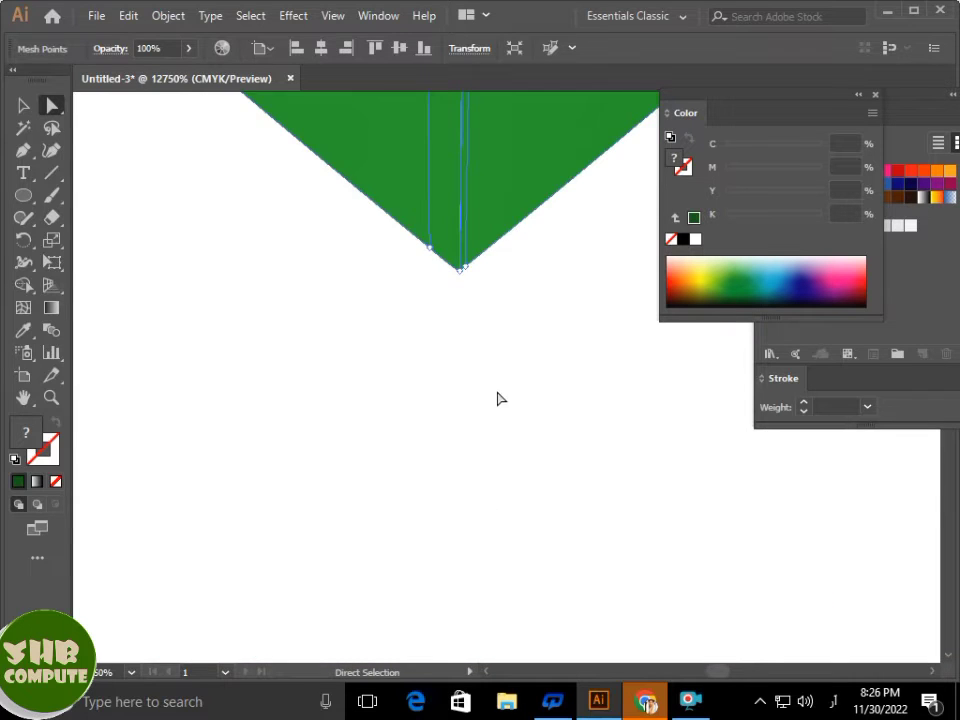
scroll(499, 397, "up", 8)
scroll(559, 420, "up", 6)
scroll(559, 420, "down", 10)
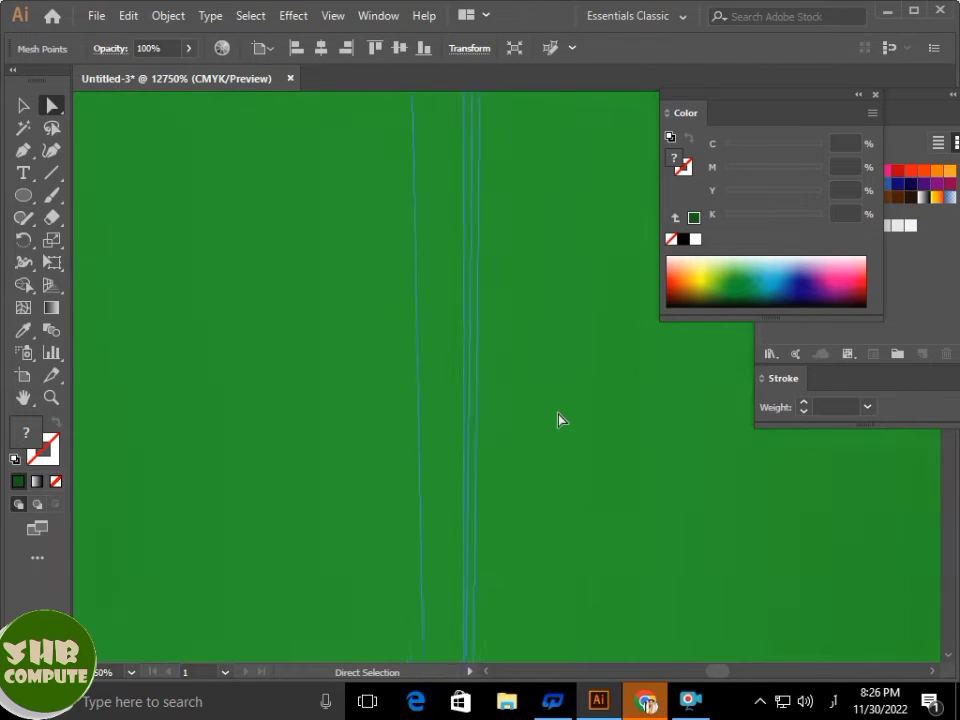
left_click(462, 583)
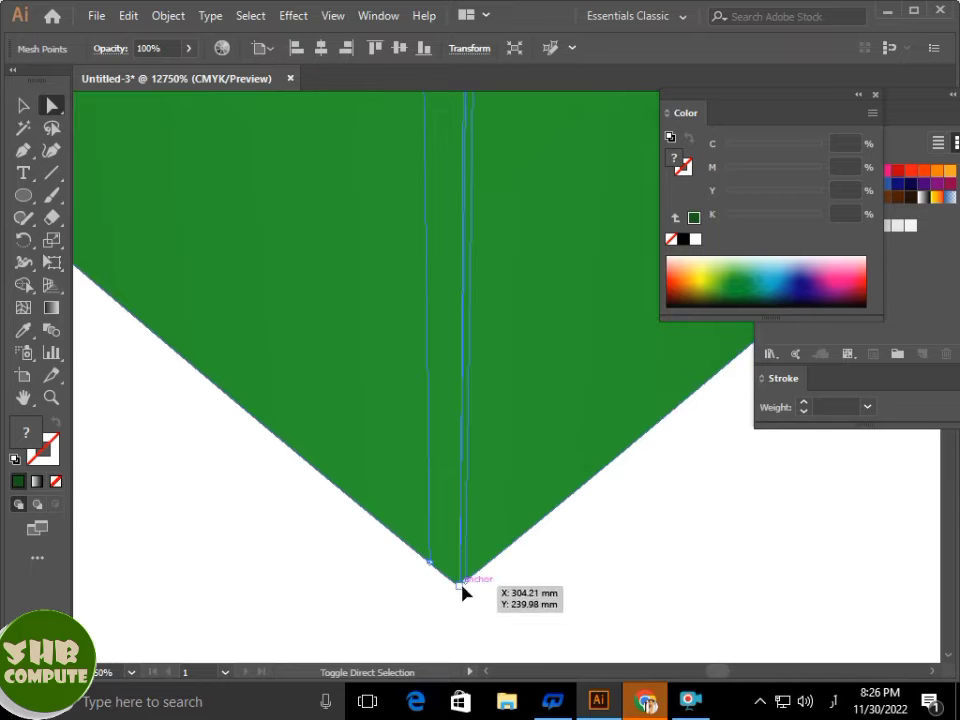
Fill the selected midrib mesh points with white and switch to the Selection tool
scroll(575, 354, "down", 10)
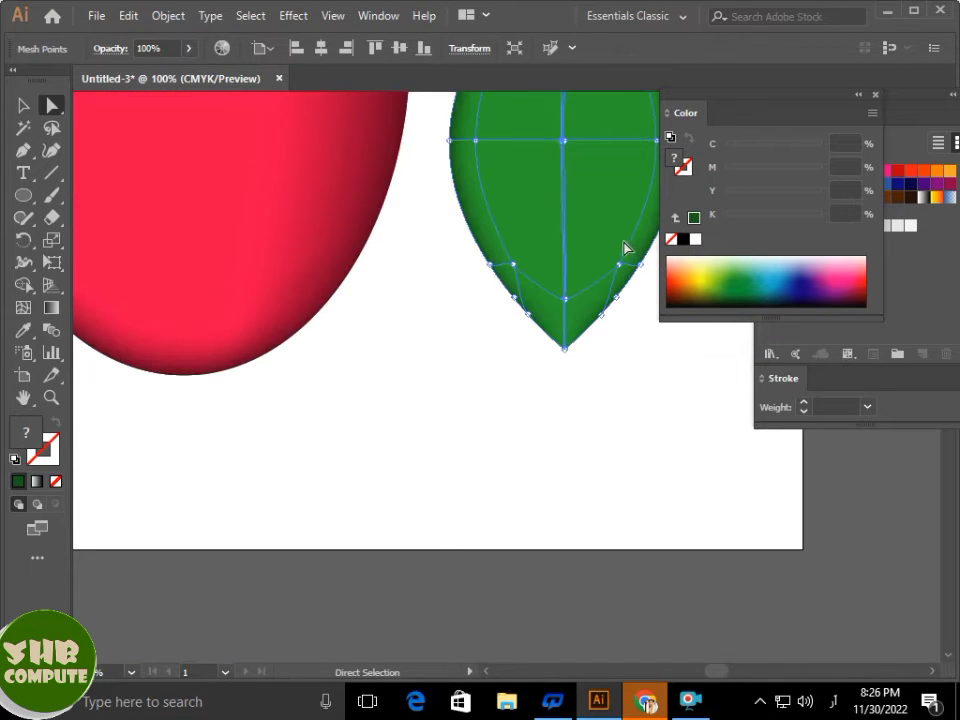
key("h")
left_click_drag(624, 248, 484, 397)
left_click(696, 240)
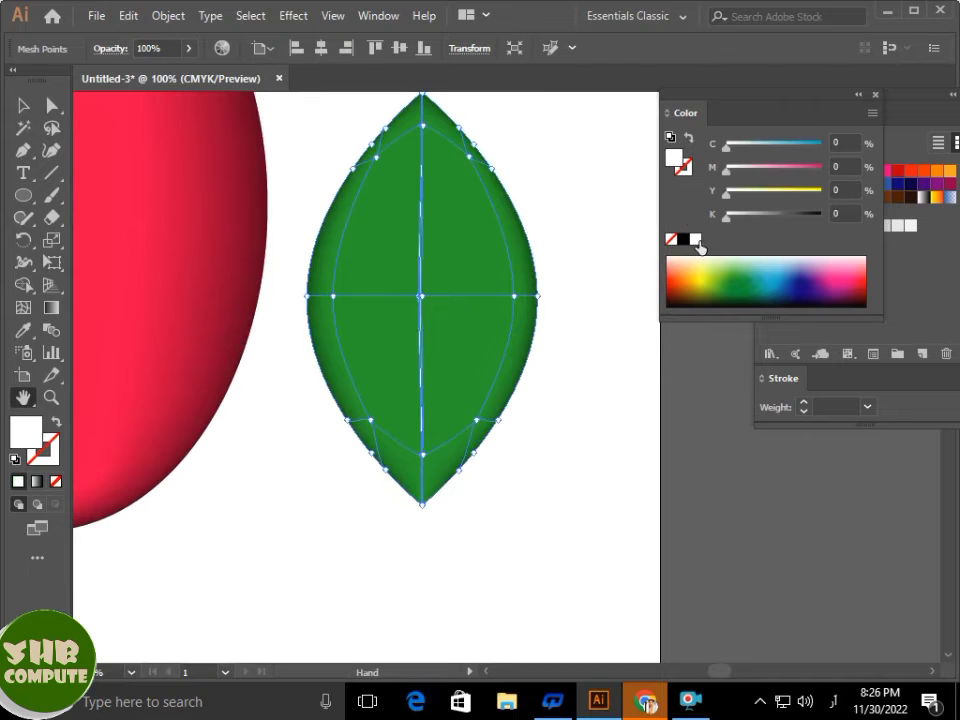
key("v")
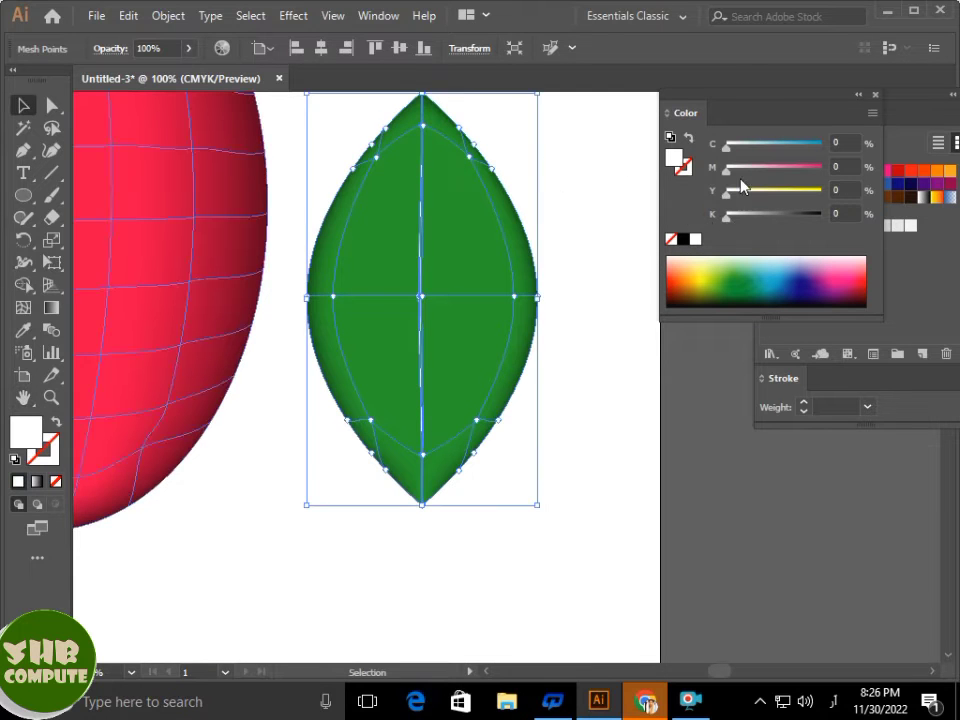
left_click(565, 188)
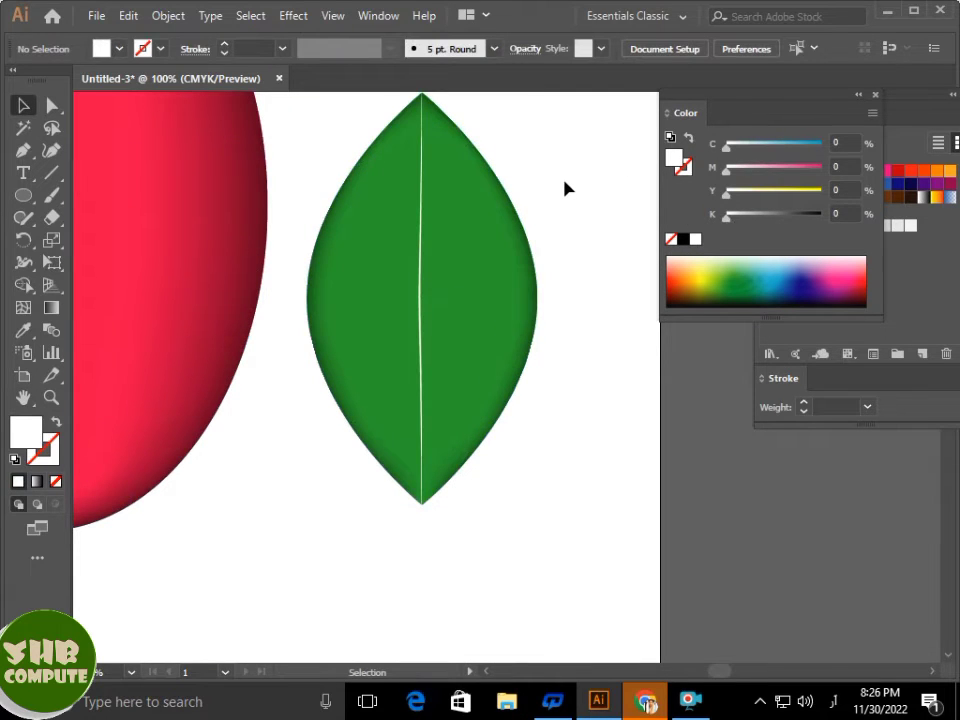
left_click_drag(449, 316, 535, 500)
left_click(619, 283)
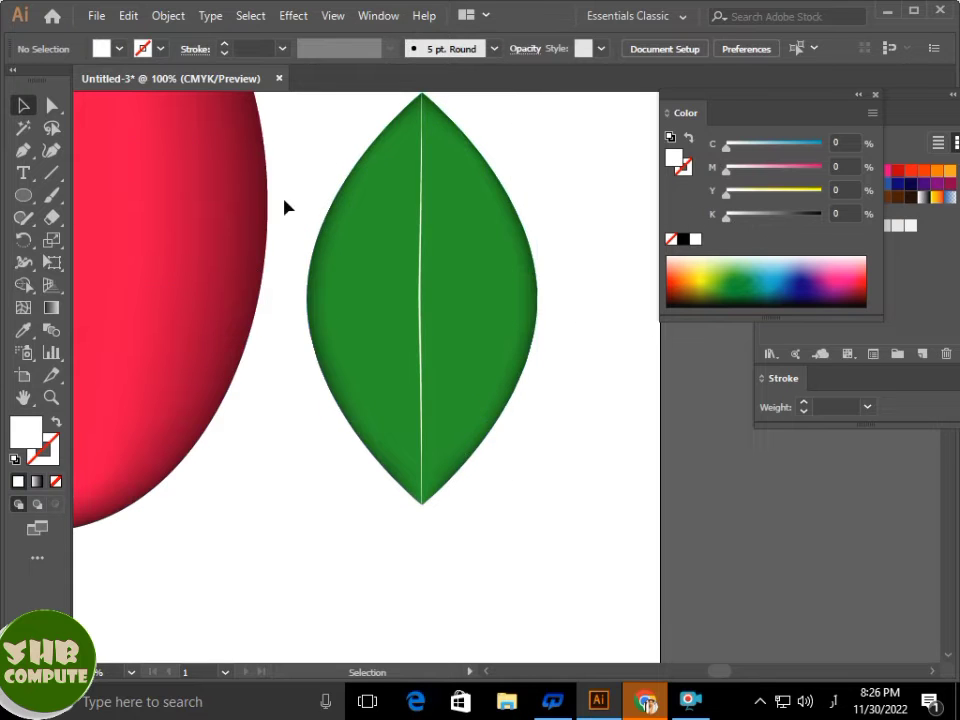
left_click(50, 108)
left_click_drag(427, 193, 557, 356)
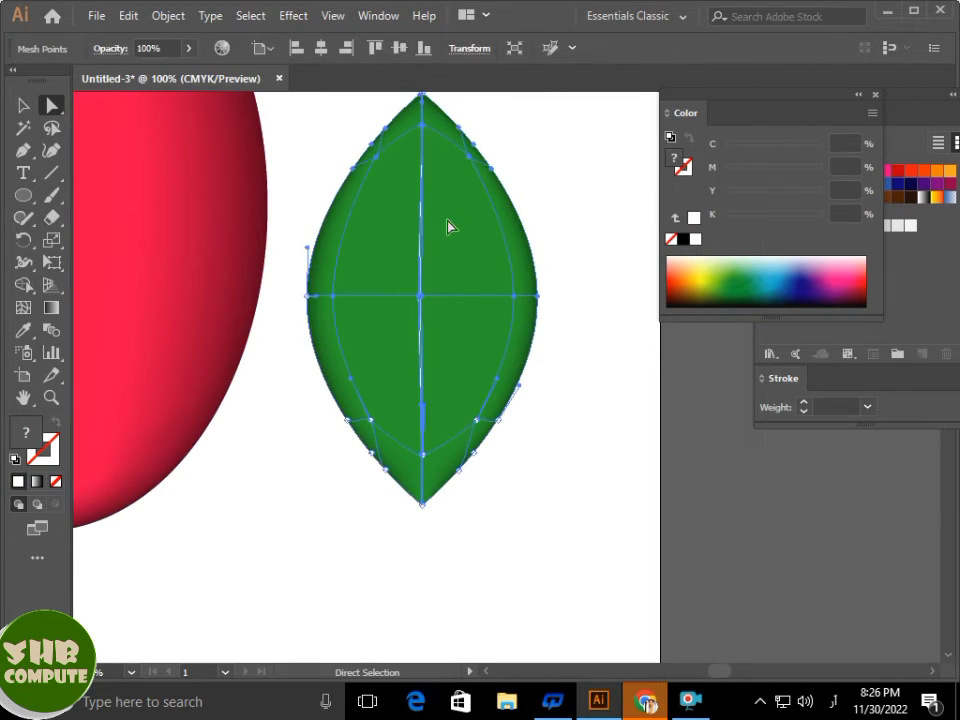
left_click_drag(420, 172, 461, 160)
key("ctrl+z")
left_click(321, 136)
Bend the leaf by shifting its upper and mid-height mesh points slightly up and to the right
left_click_drag(536, 388, 543, 427)
left_click_drag(490, 358, 531, 432)
left_click_drag(423, 247, 459, 216)
left_click(564, 176)
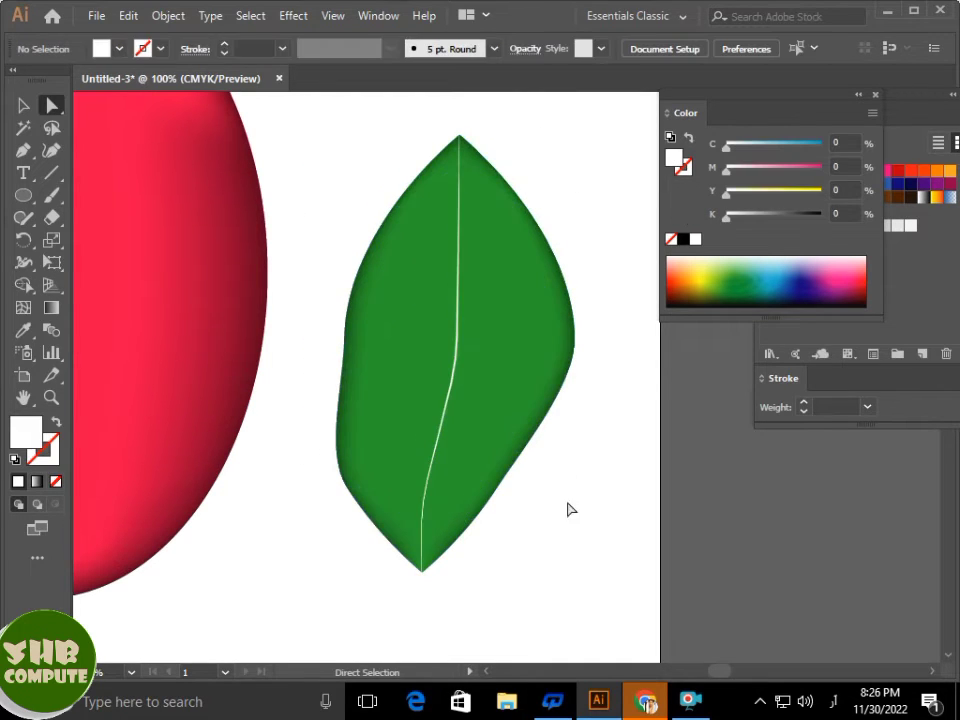
Shorten the leaf by moving its lower-tip mesh points up and slightly to the right
left_click_drag(288, 441, 286, 438)
left_click_drag(566, 583, 347, 508)
left_click_drag(423, 579, 430, 534)
left_click(520, 535)
Duplicate the bent leaf to the right of the original
scroll(520, 535, "down", 1)
left_click_drag(405, 233, 410, 247)
left_click_drag(558, 482, 561, 510)
left_click_drag(500, 372, 619, 366)
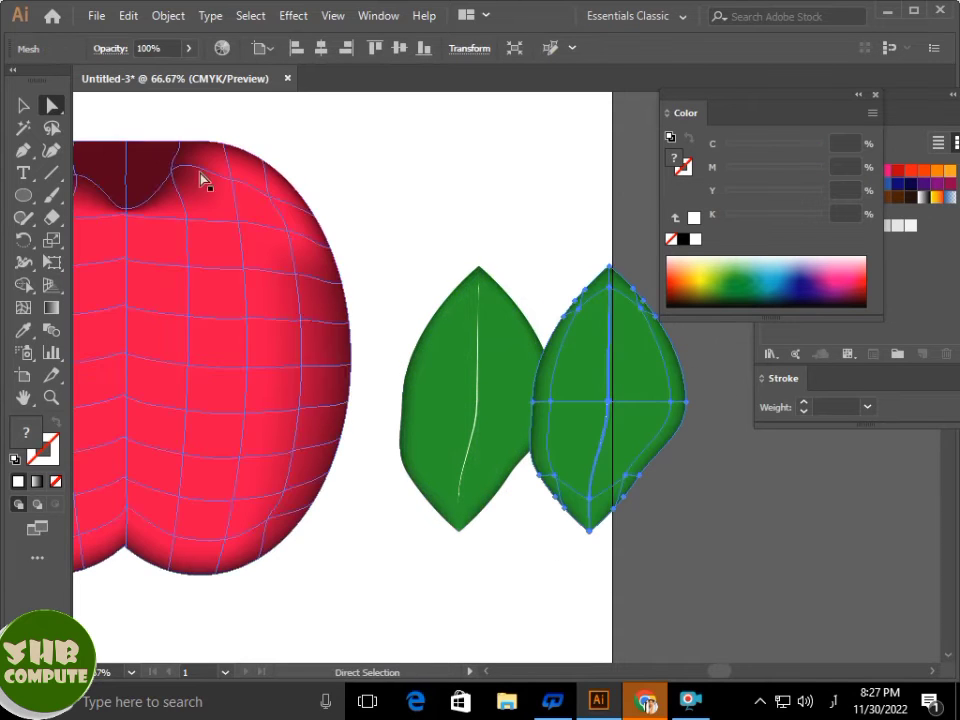
Rotate the leaf copy counterclockwise and place it so its upper tip meets the original leaf's upper tip
key("v")
left_click_drag(687, 540, 748, 462)
left_click_drag(606, 407, 568, 369)
Move both leaves together onto the middle of the apple, just below its dark top hollow
left_click(415, 234)
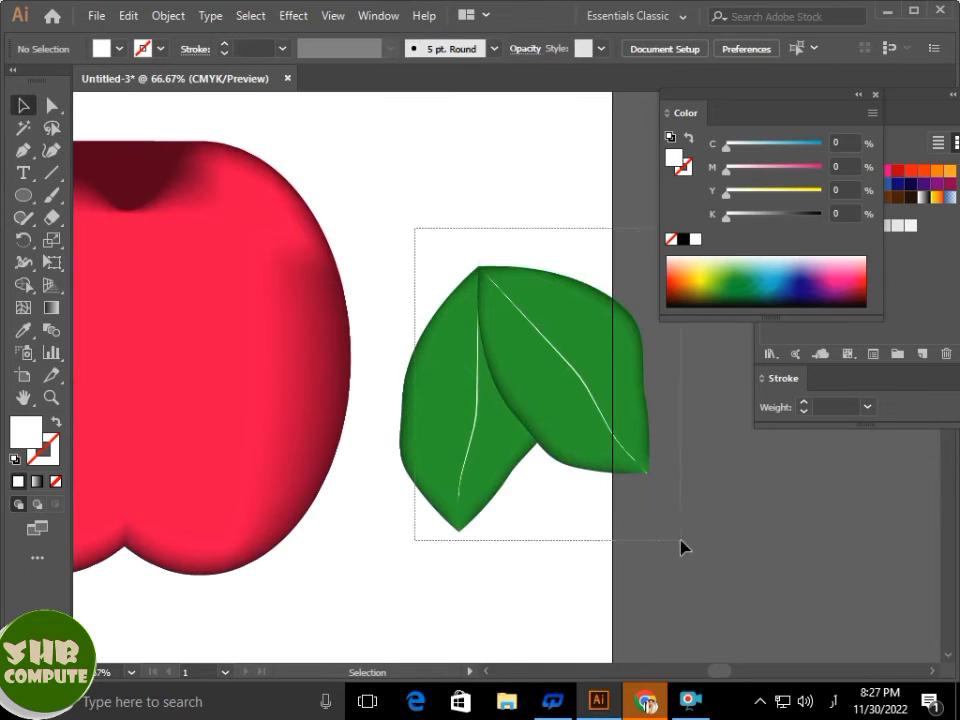
left_click_drag(680, 541, 680, 541)
key("ctrl+minus")
key("ctrl+minus")
left_click_drag(501, 371, 366, 330)
left_click(527, 279)
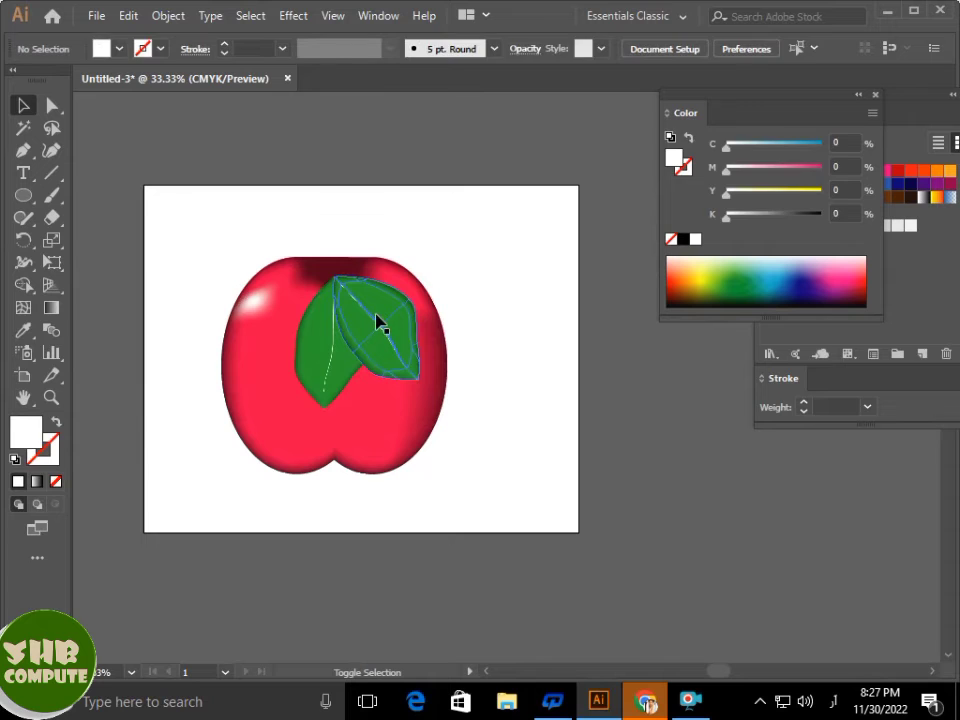
Group the two leaves and shift them slightly down so their joint sits at the base of the hollow
left_click(378, 320)
key("ctrl+g")
left_click_drag(340, 342, 378, 337)
left_click(525, 261)
left_click(465, 255)
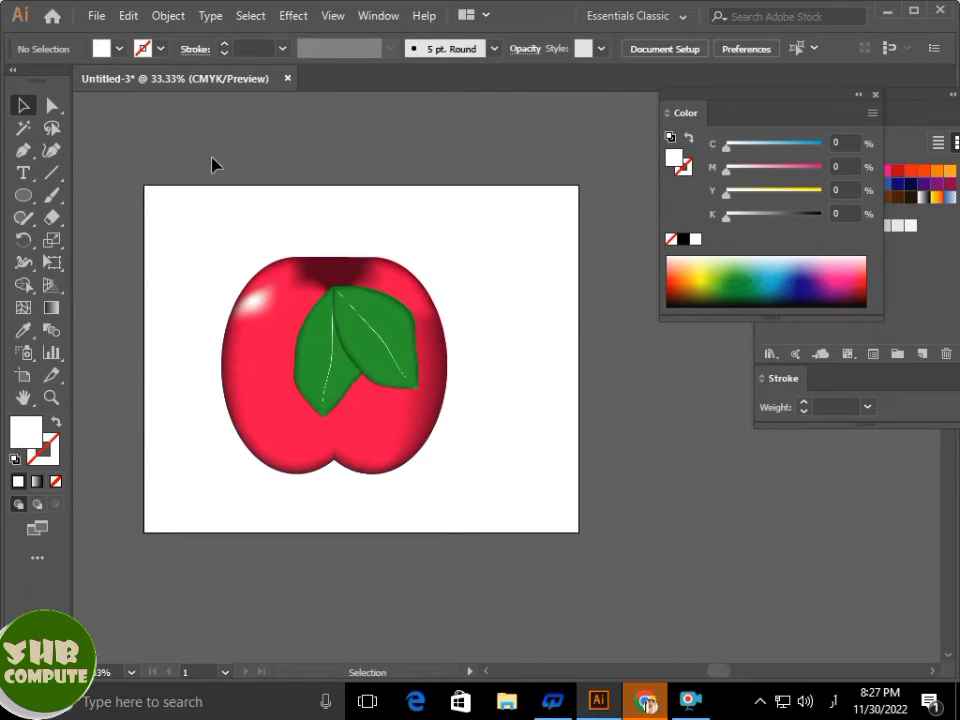
Draw a closed, tapering stem outline with the Pen tool, with a slanted wide top and a pointed lower end
key("p")
scroll(543, 288, "up", 6)
left_click(434, 246)
scroll(360, 218, "up", 4)
left_click_drag(339, 172, 305, 180)
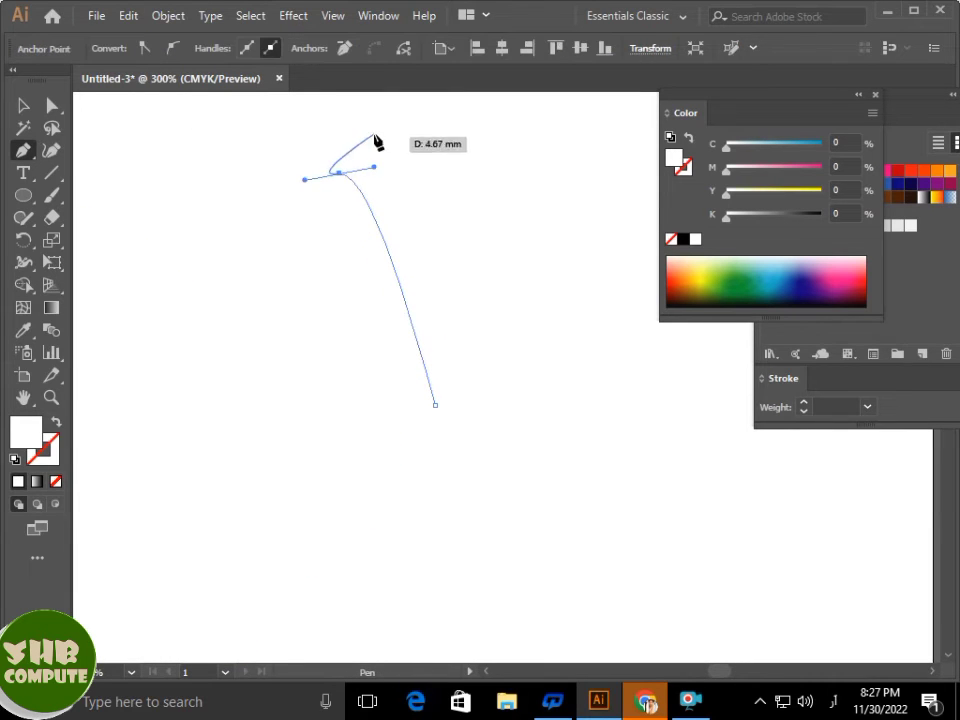
left_click(340, 173)
left_click(393, 147)
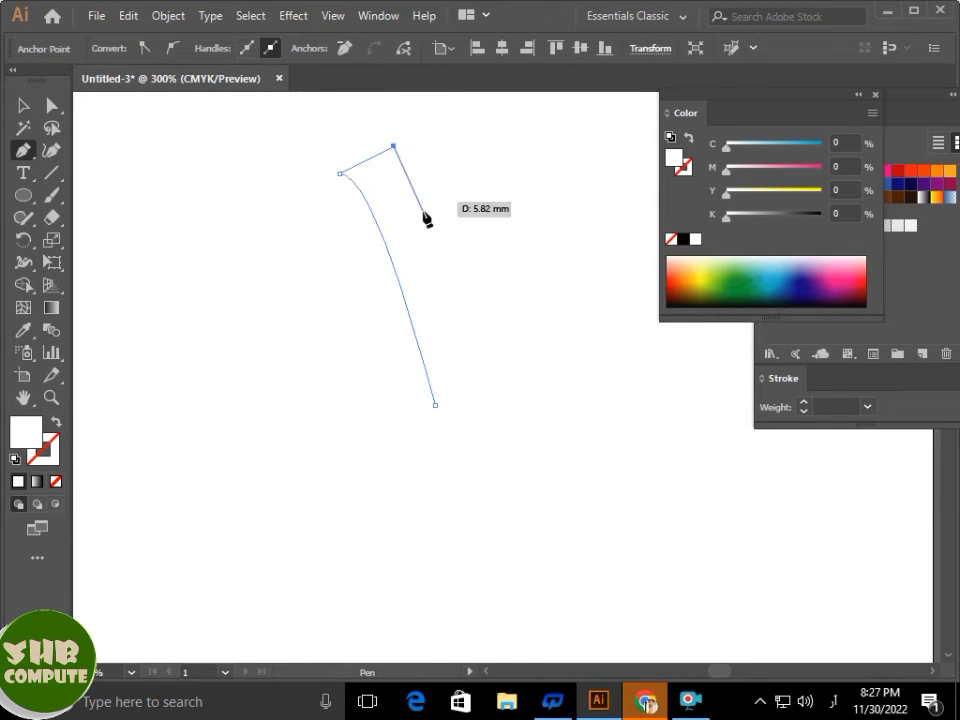
left_click_drag(435, 404, 434, 416)
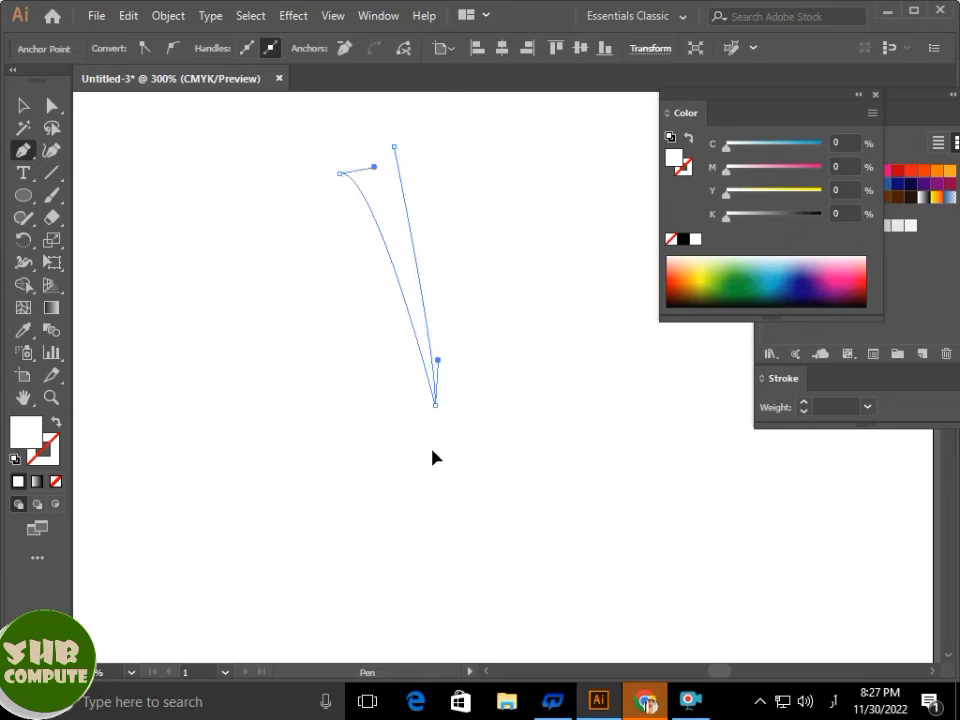
Fill the stem shape with the tan brown swatch (C 25, M 40, Y 65, K 0)
left_click(23, 105)
left_click_drag(270, 118, 462, 272)
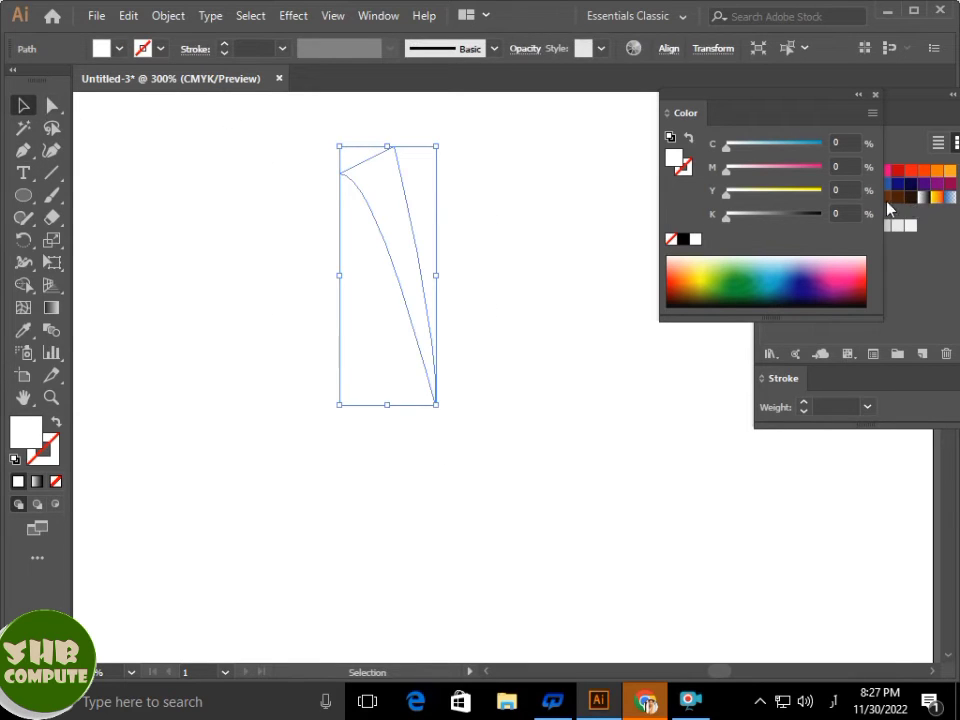
left_click(917, 105)
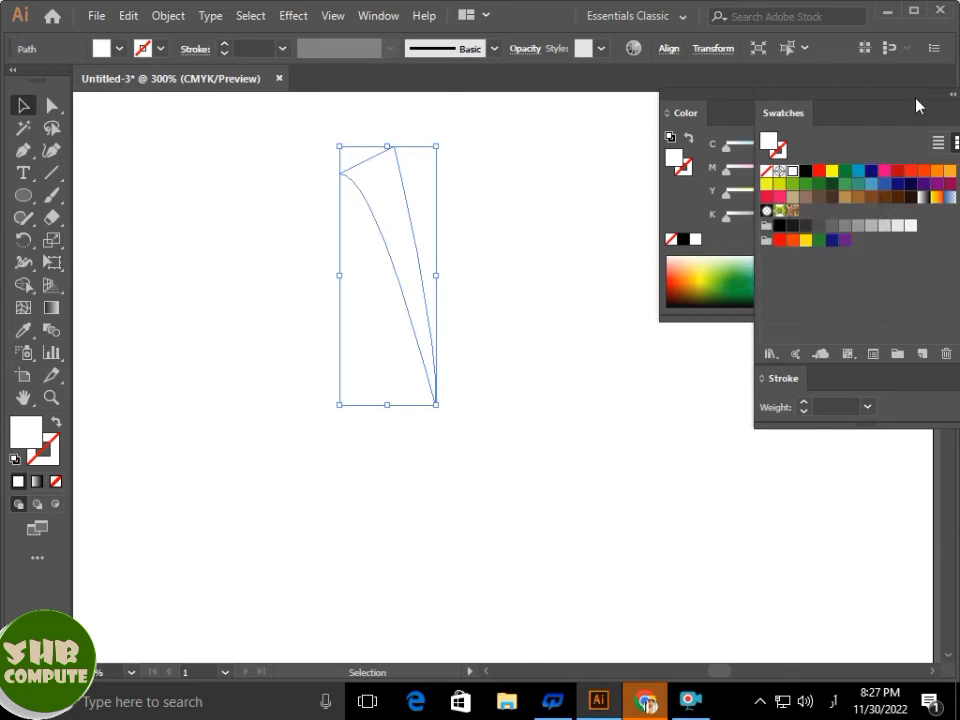
left_click(845, 197)
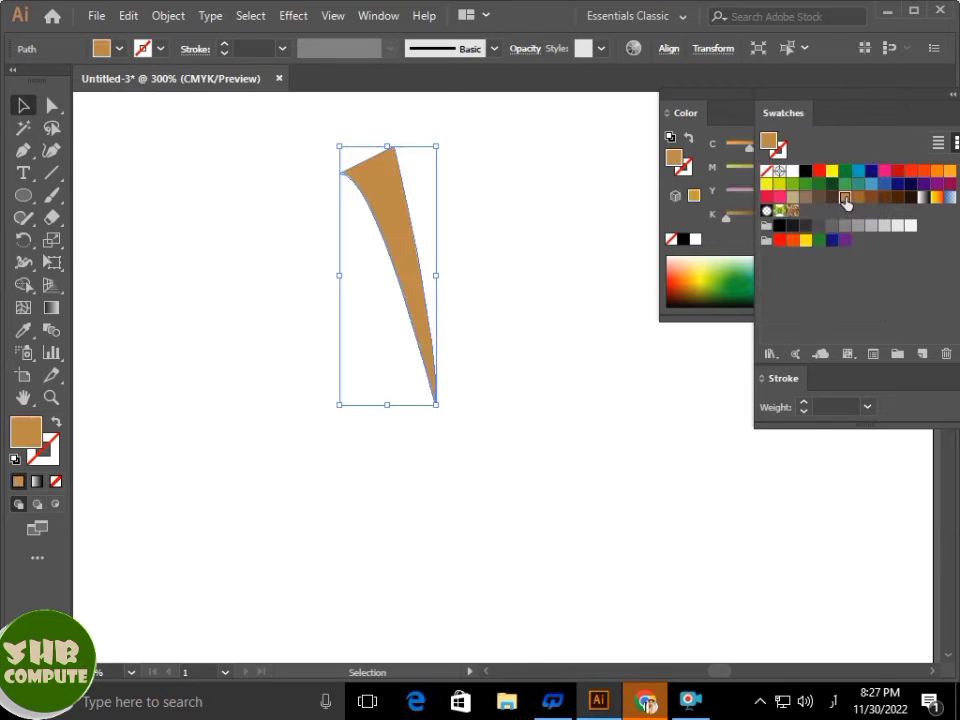
Add lengthwise and crosswise gradient-mesh lines along the stem with the Mesh tool, undoing the last misplaced one
left_click(25, 309)
left_click(396, 244)
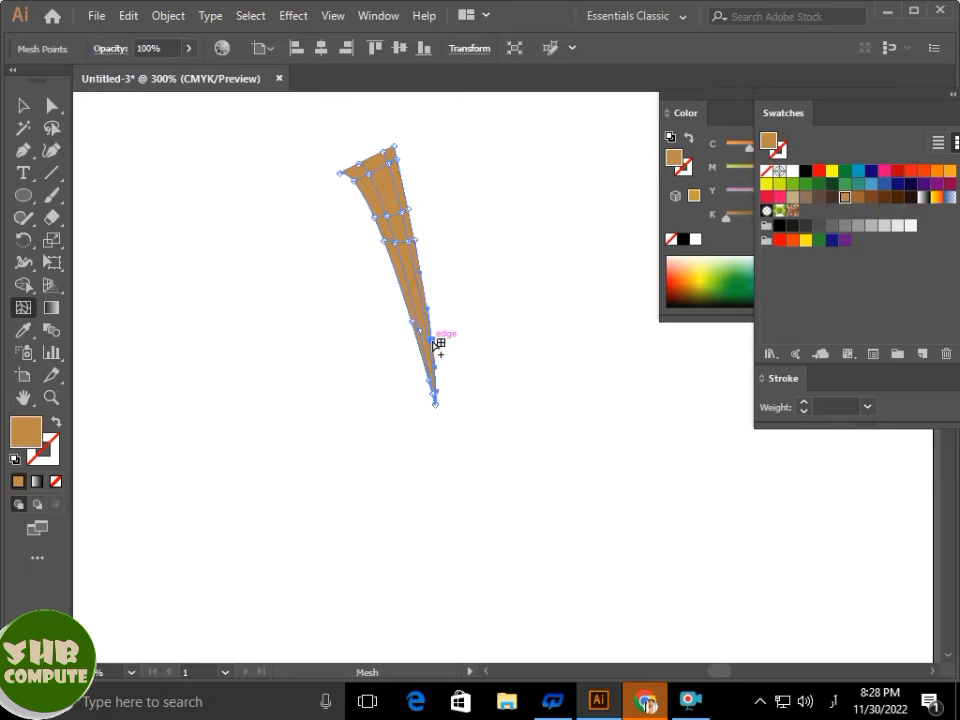
scroll(433, 393, "up", 6)
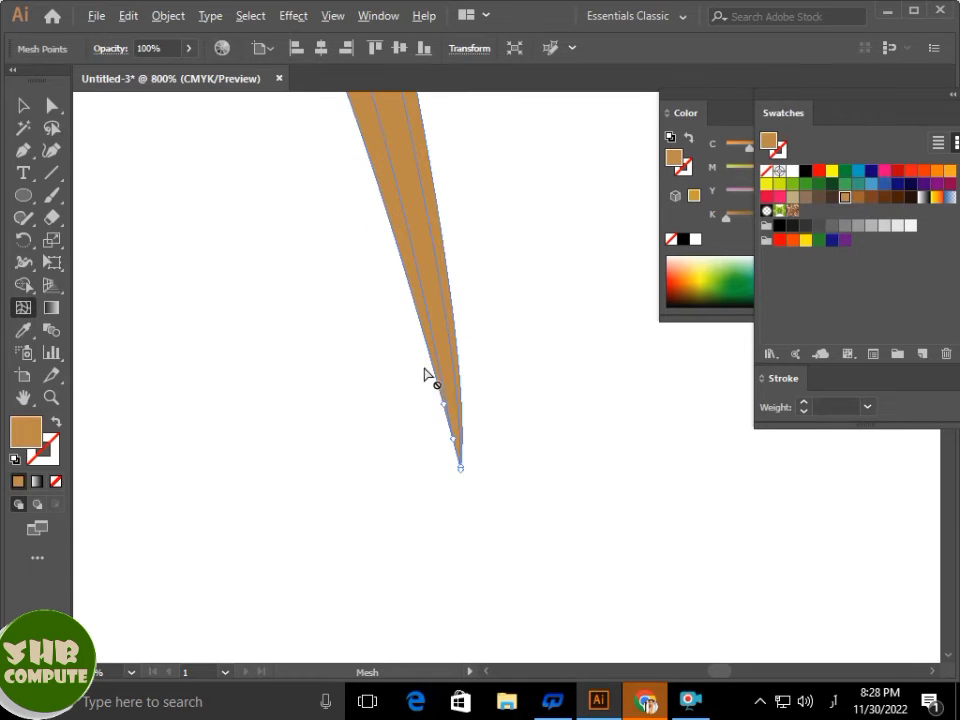
key("ctrl")
key("ctrl")
key("ctrl")
key("ctrl+z")
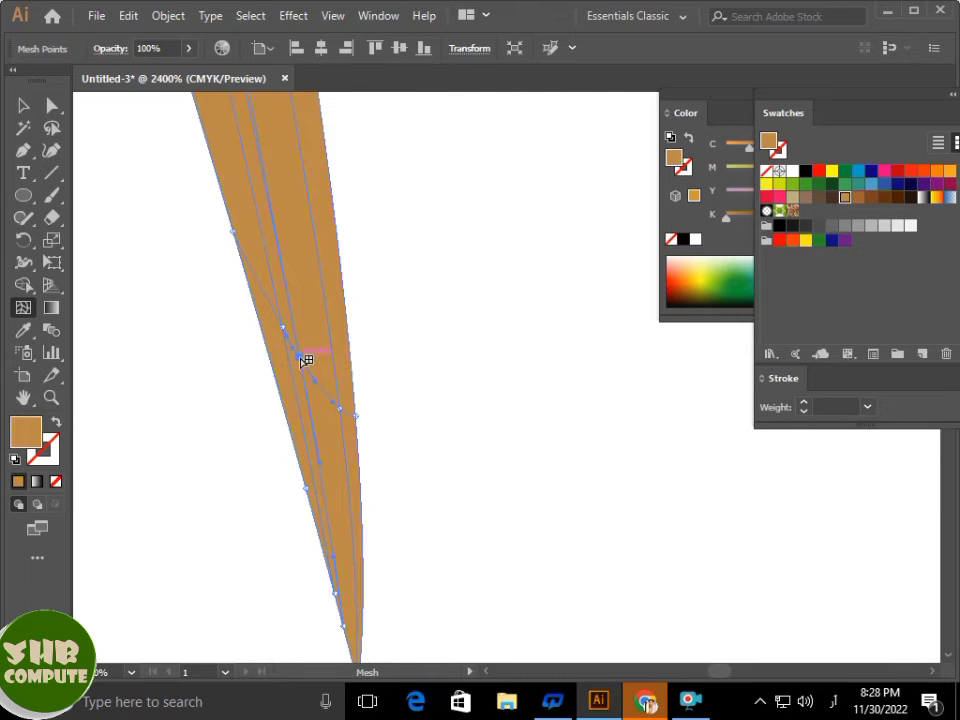
Select the mesh points at the stem's pointed lower end with the Direct Selection tool
left_click(23, 105)
left_click(482, 358)
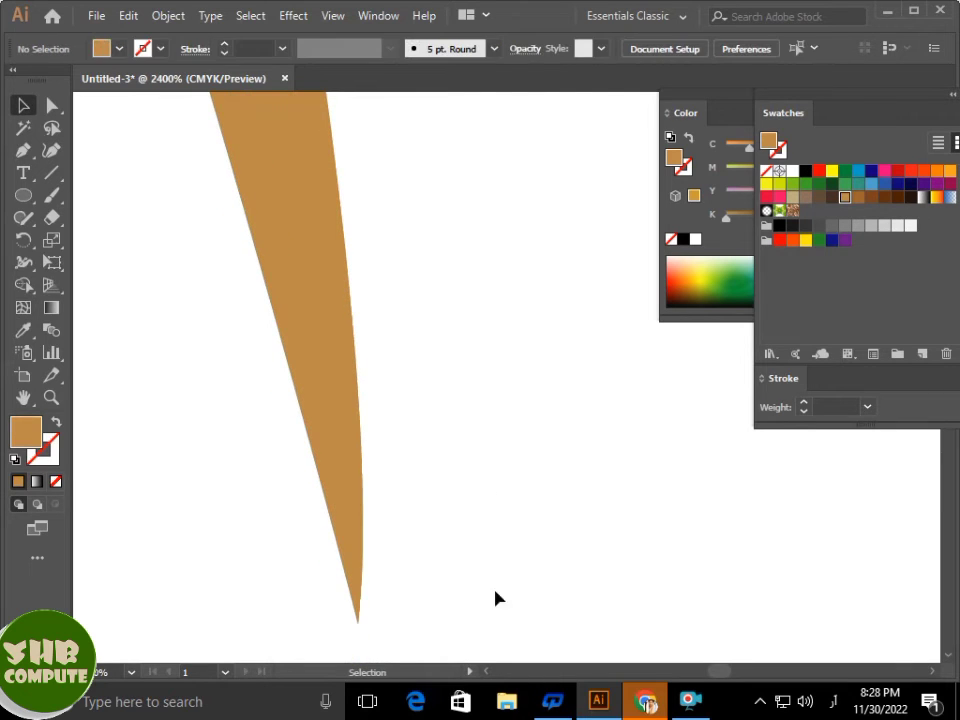
left_click(51, 104)
left_click_drag(461, 643, 240, 459)
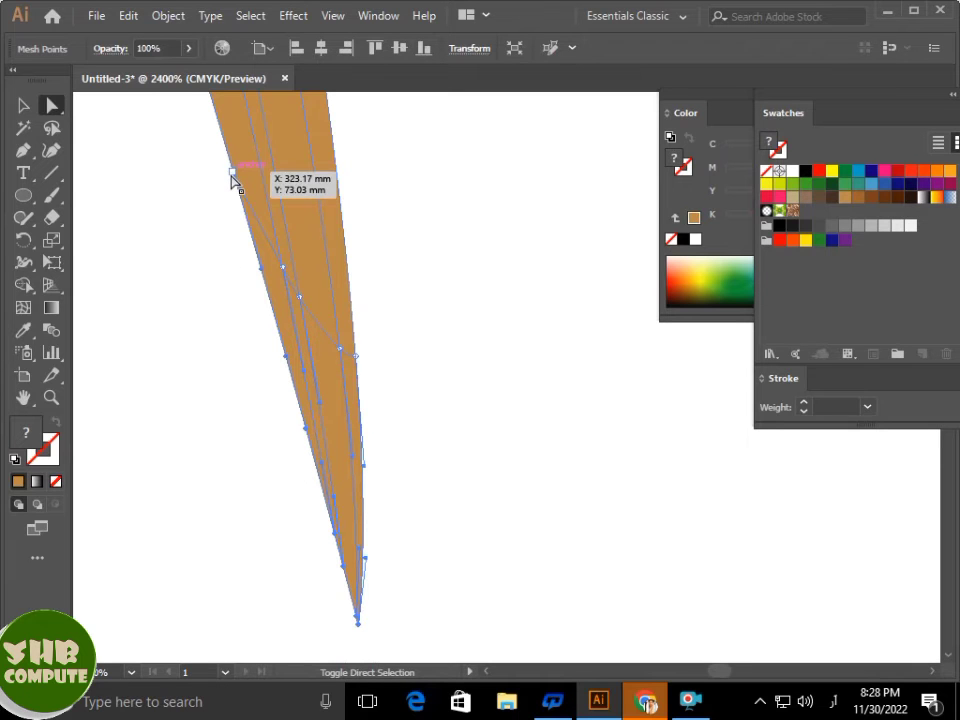
Add the outer edge points of the stem's middle mesh rows to the selection
scroll(381, 313, "up", 10)
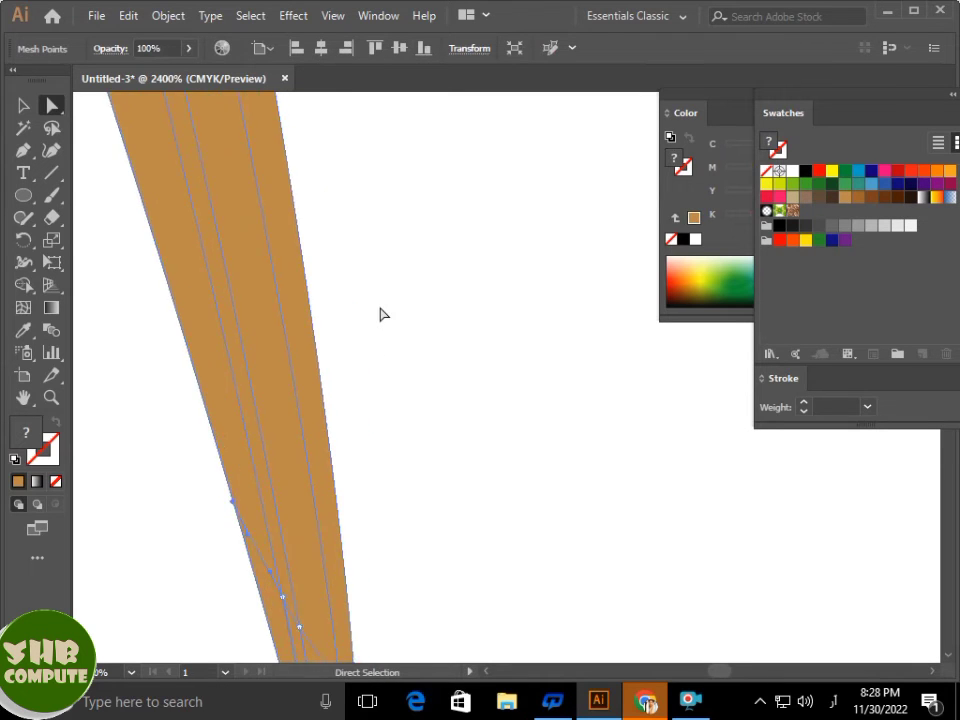
key("space")
left_click_drag(195, 348, 455, 506)
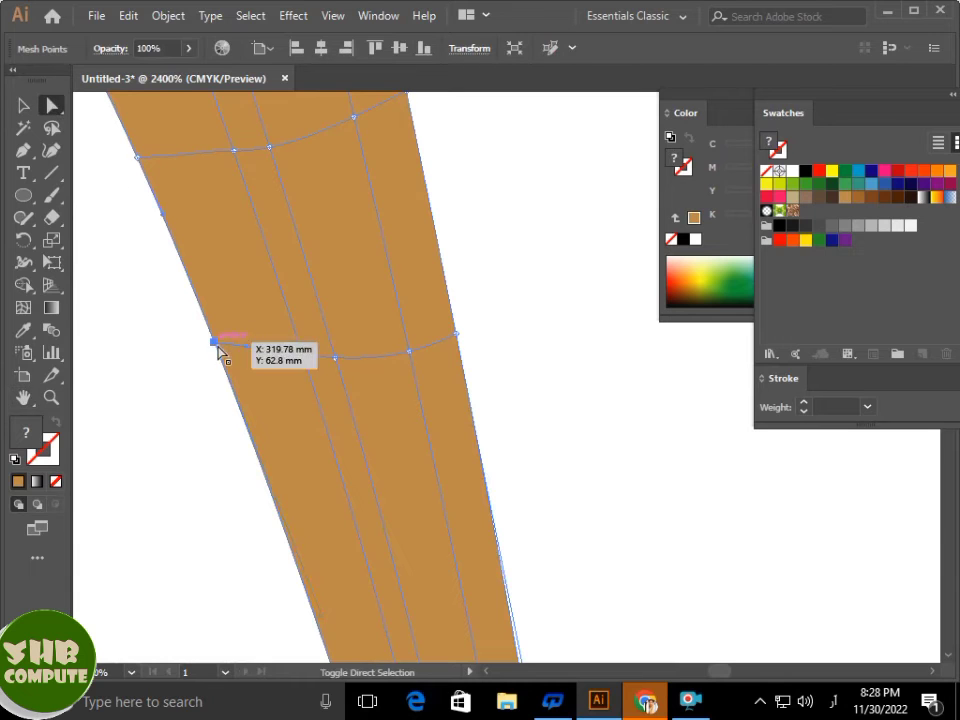
scroll(207, 323, "up", 3)
left_click(140, 278)
scroll(240, 274, "up", 10)
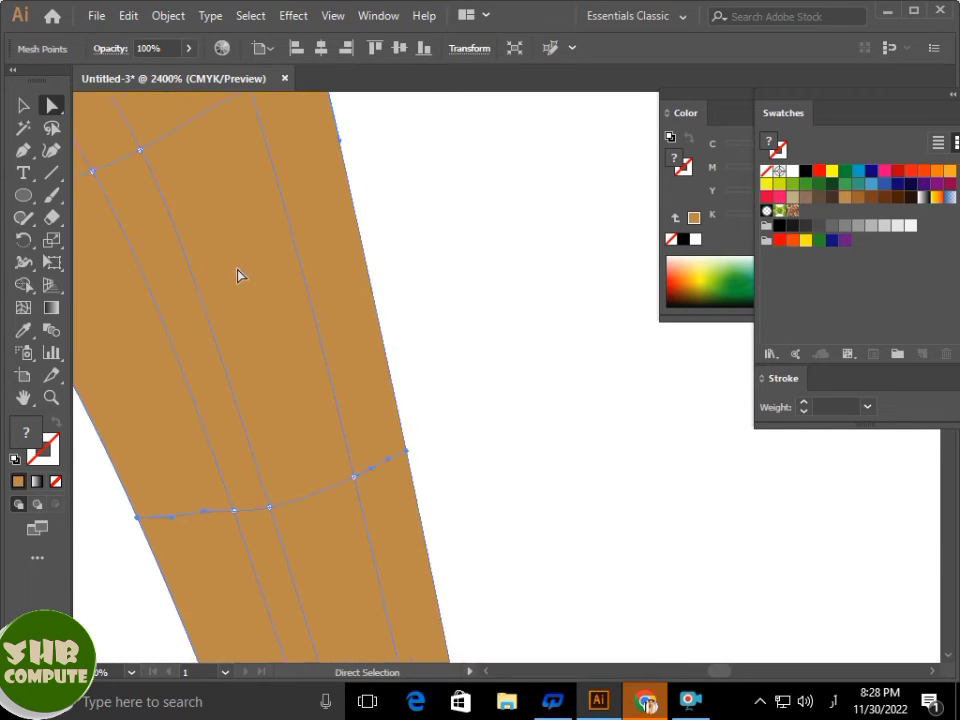
key("space")
left_click_drag(201, 347, 424, 395)
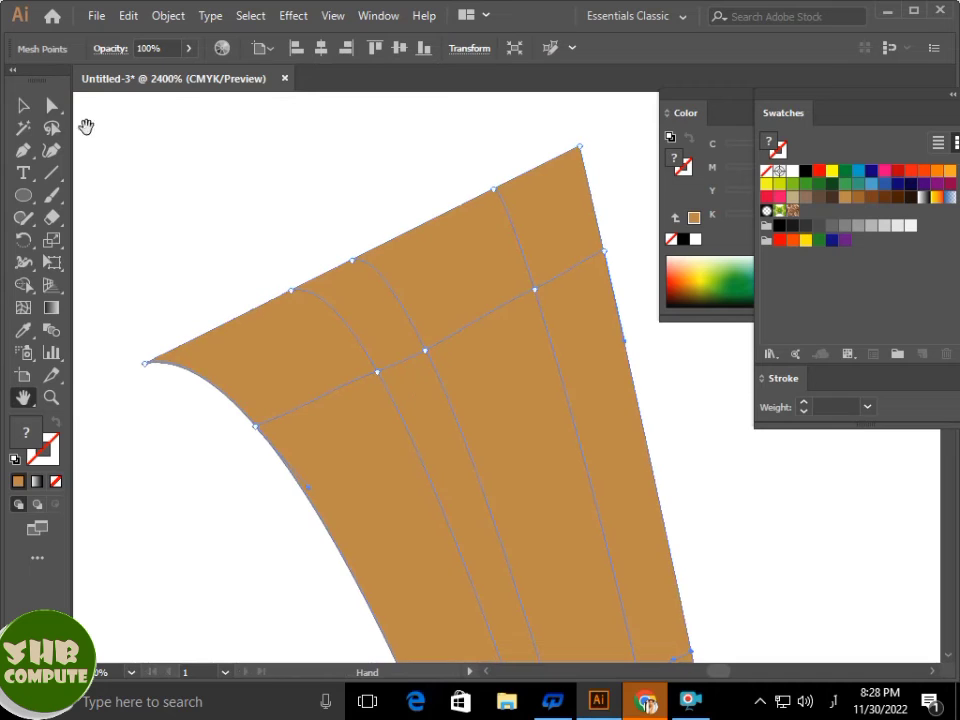
Add the uppermost row's edge point and all mesh points along the stem's slanted top edge to the selection
left_click(53, 107)
left_click(258, 432)
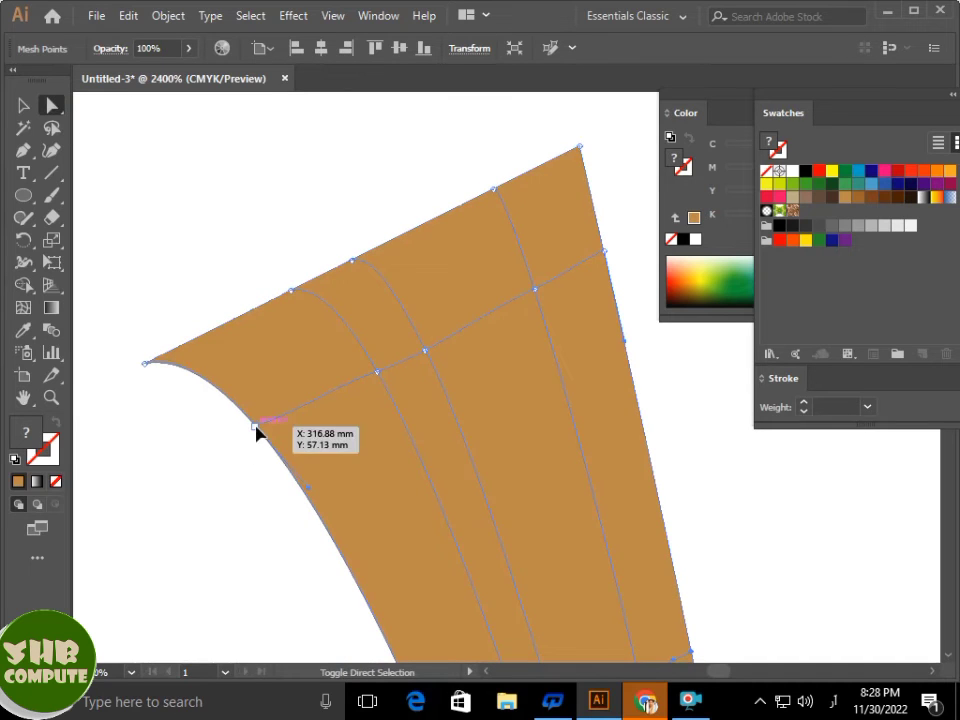
left_click(146, 364, "shift")
left_click(292, 291, "shift")
left_click(352, 262, "shift")
left_click(494, 189, "shift")
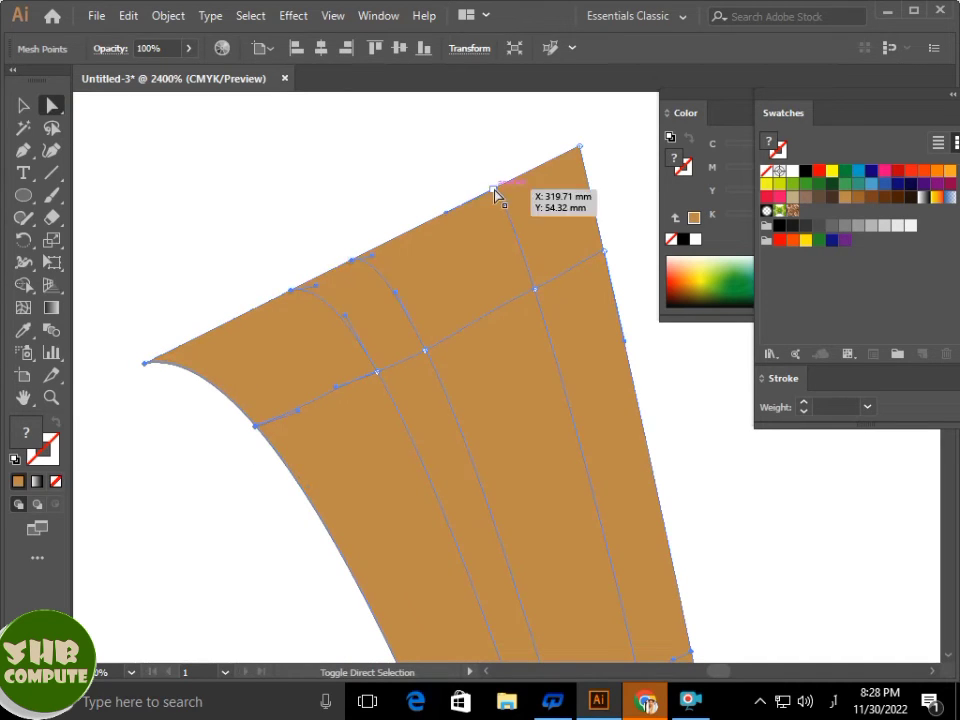
left_click(580, 147, "shift")
Darken the selected stem edge points by raising black to 38%, and deselect the stem
left_click(694, 219)
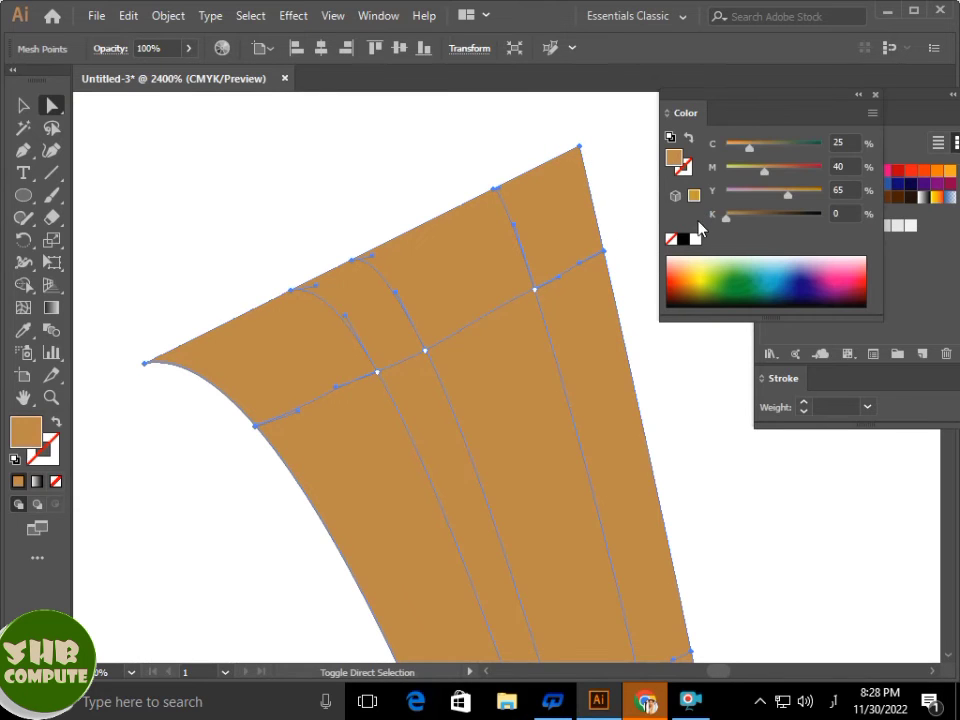
left_click_drag(728, 224, 763, 221)
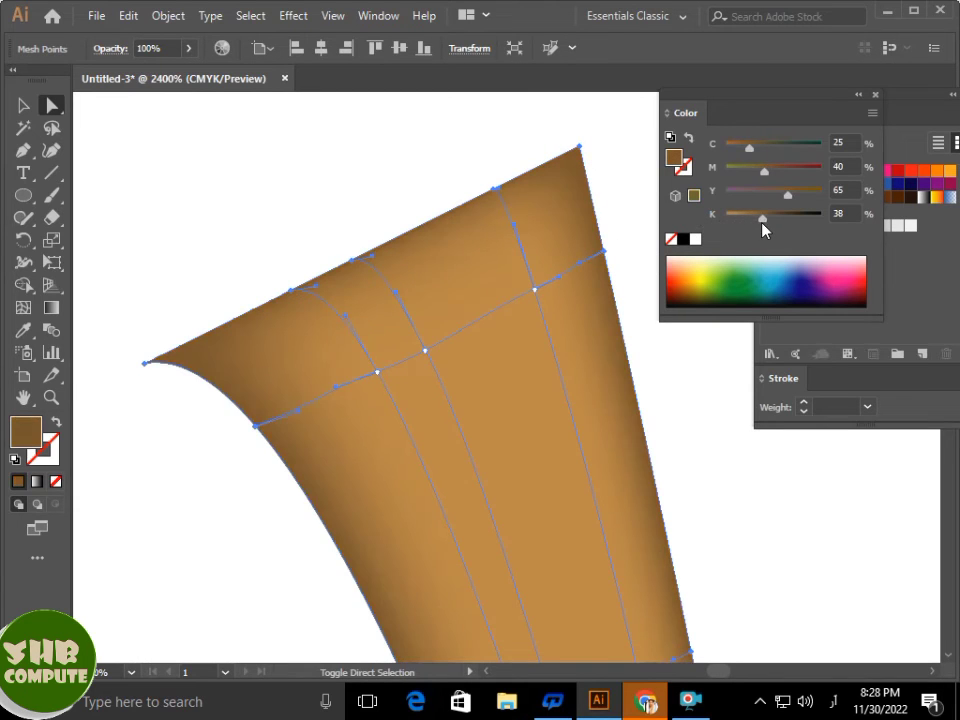
left_click(617, 258)
scroll(615, 258, "down", 6)
mouse_move(613, 332)
left_mouse_down()
mouse_move(510, 312)
mouse_move(619, 330)
left_mouse_up()
left_click(658, 358)
Color the inner mesh point near the stem's wide top white to create a highlight
scroll(624, 366, "up", 4)
scroll(491, 204, "up", 3)
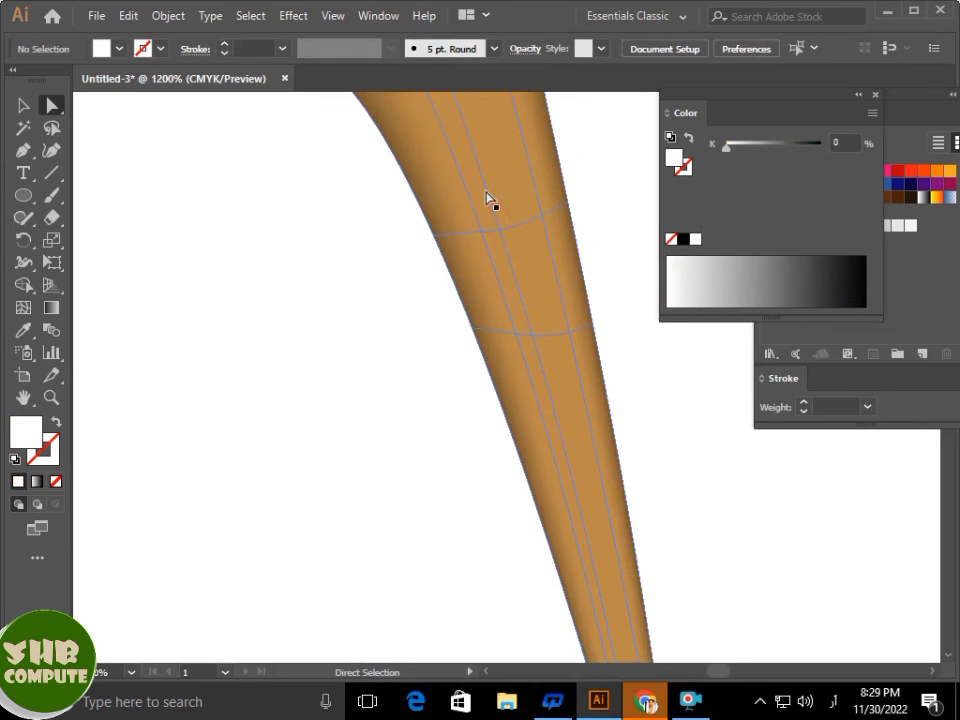
left_click(432, 144)
left_click(695, 240)
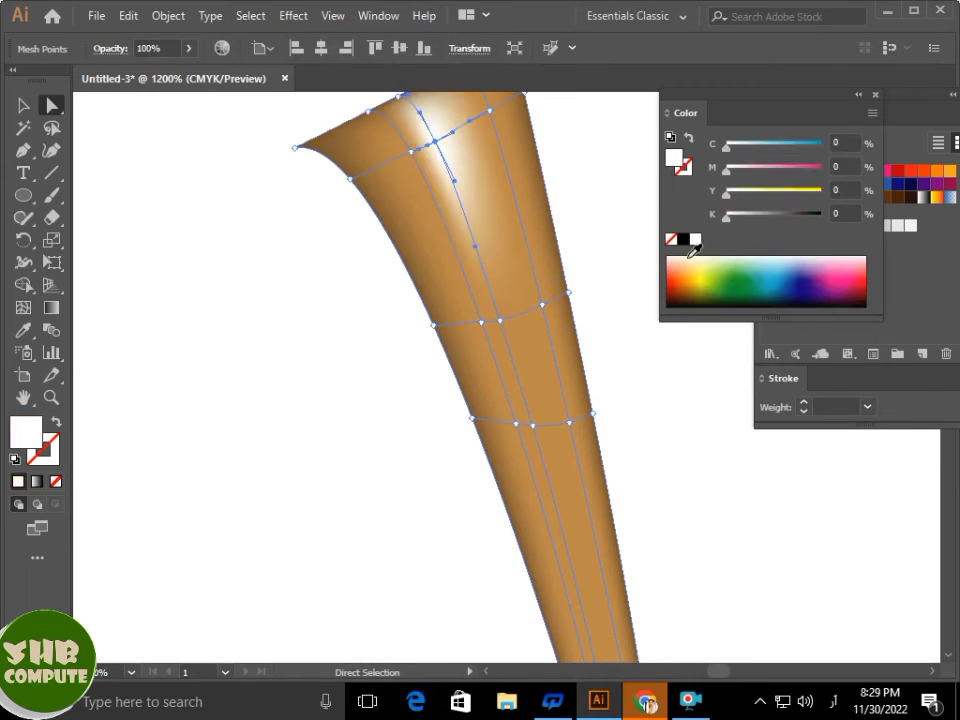
left_click(613, 225)
Move the finished stem into the dark hollow at the apple's top, with its point near the leaf joint
scroll(615, 229, "down", 5)
left_click_drag(542, 154, 633, 366)
scroll(633, 366, "down", 4)
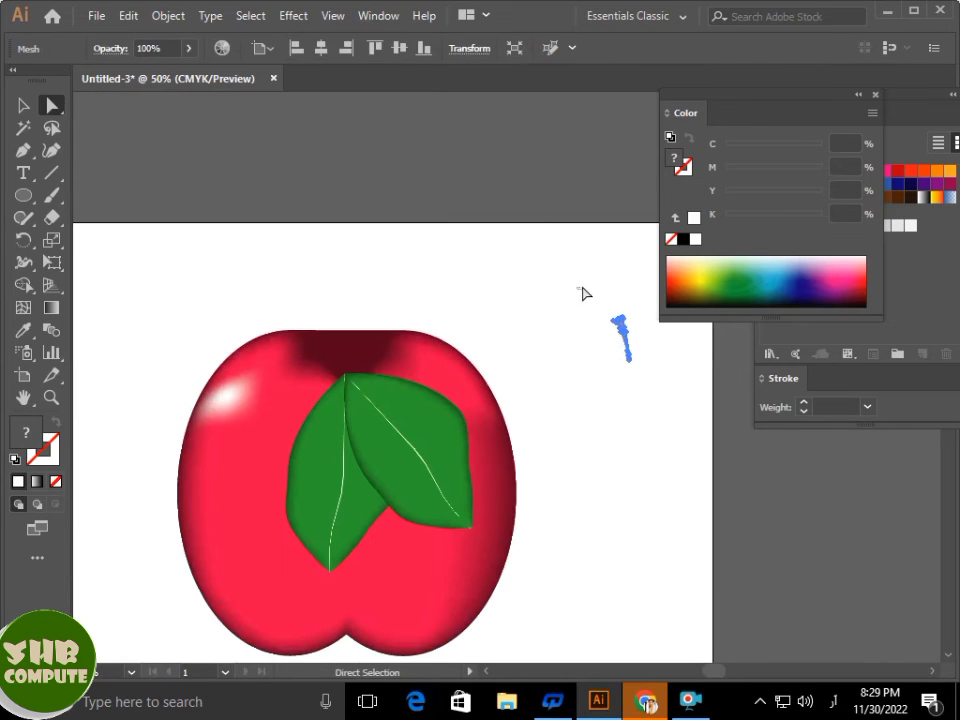
left_click(582, 288)
left_click(25, 105)
left_click_drag(660, 322, 621, 400)
left_click_drag(628, 342, 352, 333)
left_click(530, 273)
Scale the stem down and seat its pointed end on the joint of the two leaves
left_click(340, 285)
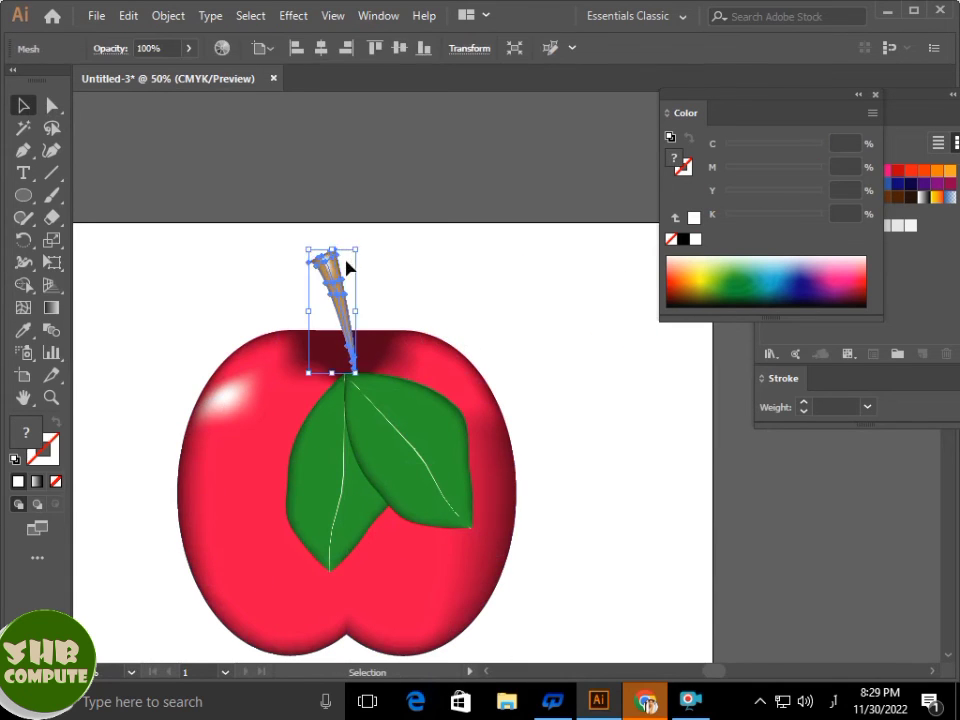
left_click_drag(307, 248, 339, 321)
left_click(364, 311)
left_click(568, 274)
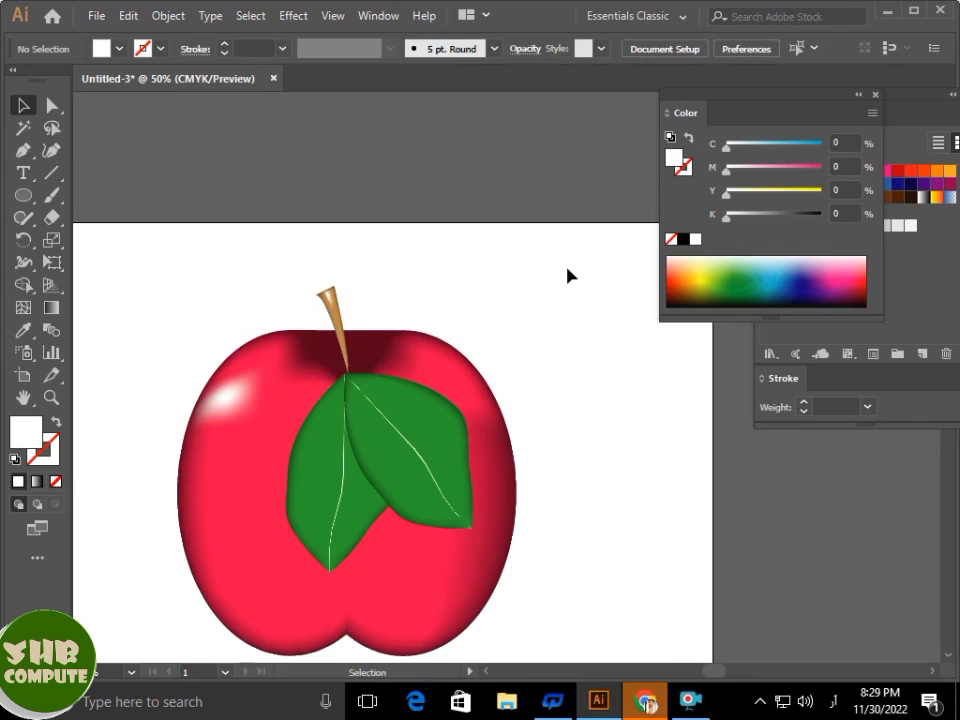
Select the apple, leaves and stem together and group them
scroll(462, 290, "down", 1)
left_click_drag(150, 193, 583, 643)
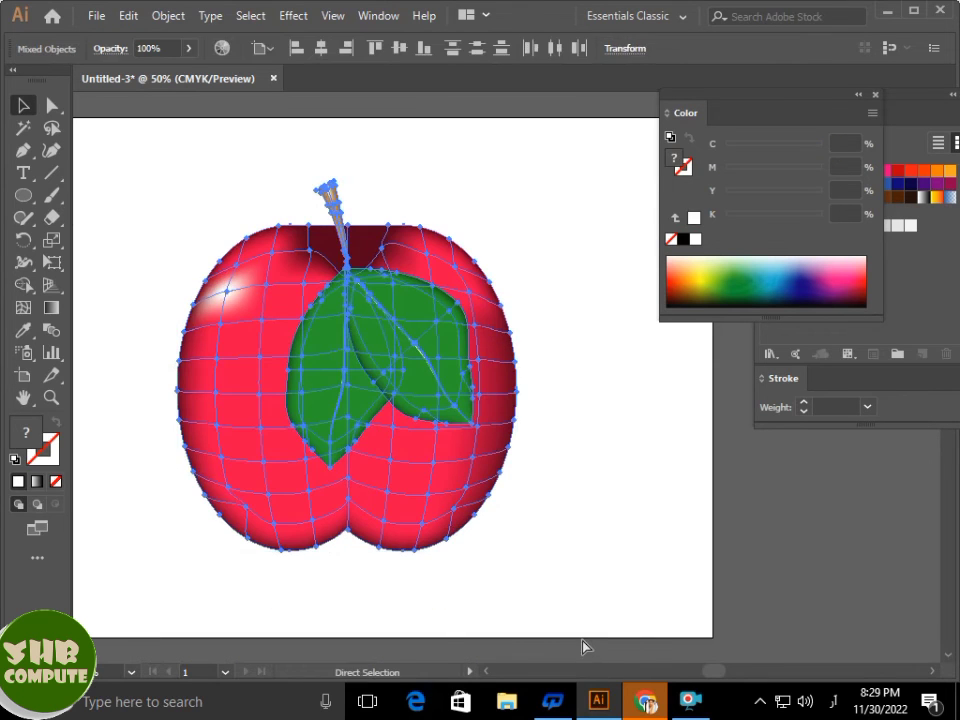
scroll(585, 485, "down", 1)
left_click_drag(516, 450, 163, 249)
key("ctrl+z")
Draw a rectangle covering the whole artboard, about 372 × 297 mm
right_click(23, 195)
left_click(110, 193)
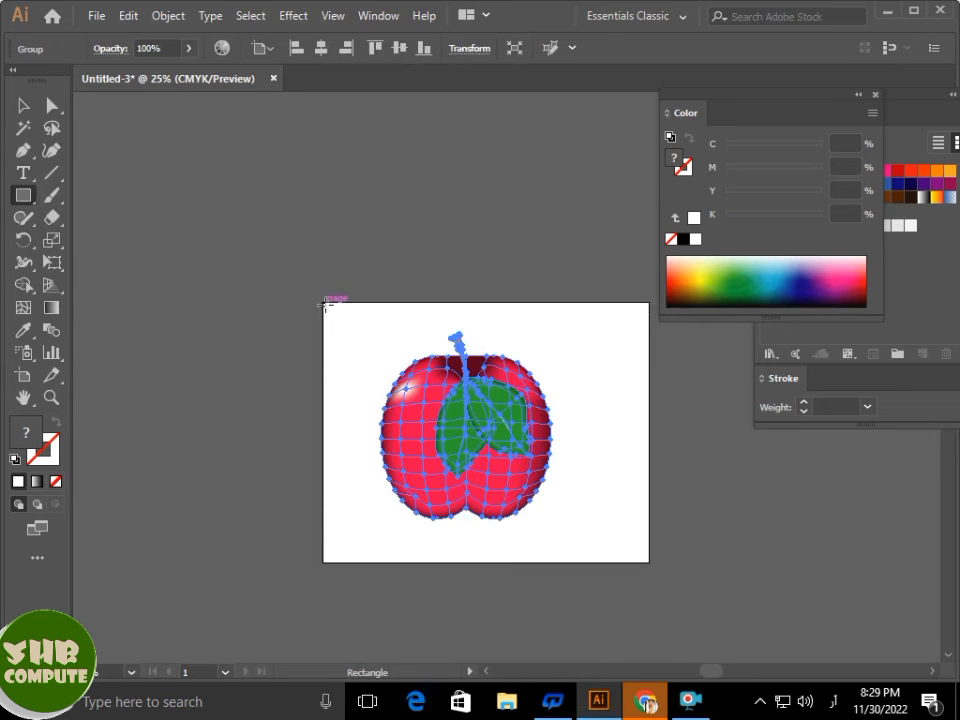
left_click_drag(323, 304, 649, 562)
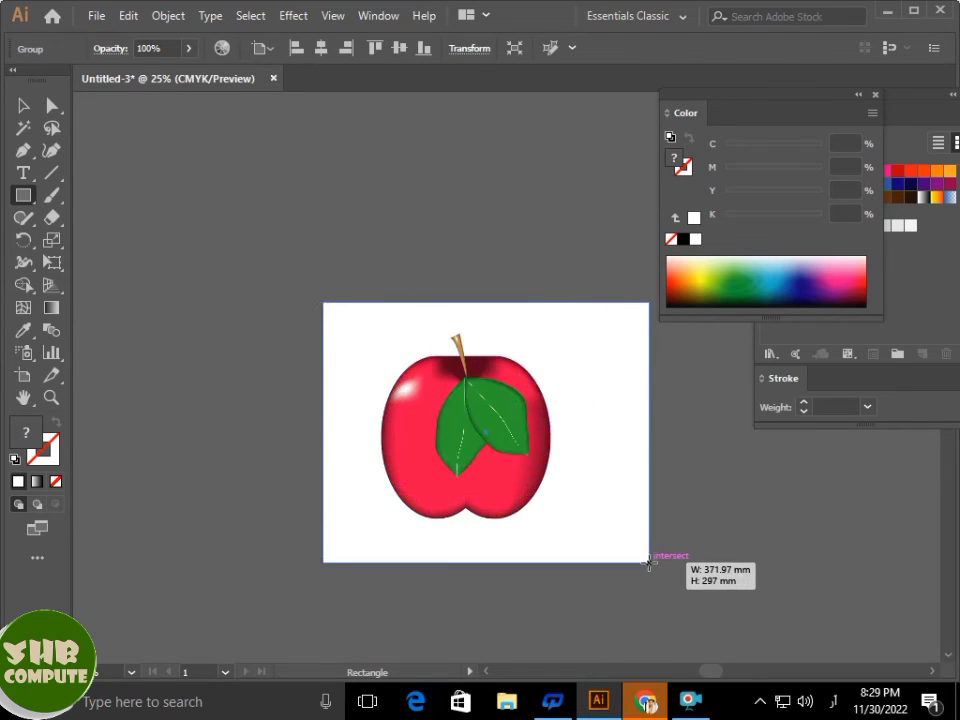
Fill the background rectangle with a dark blue, CMYK about 84.71, 0.39, 0 and 32
left_click(778, 266)
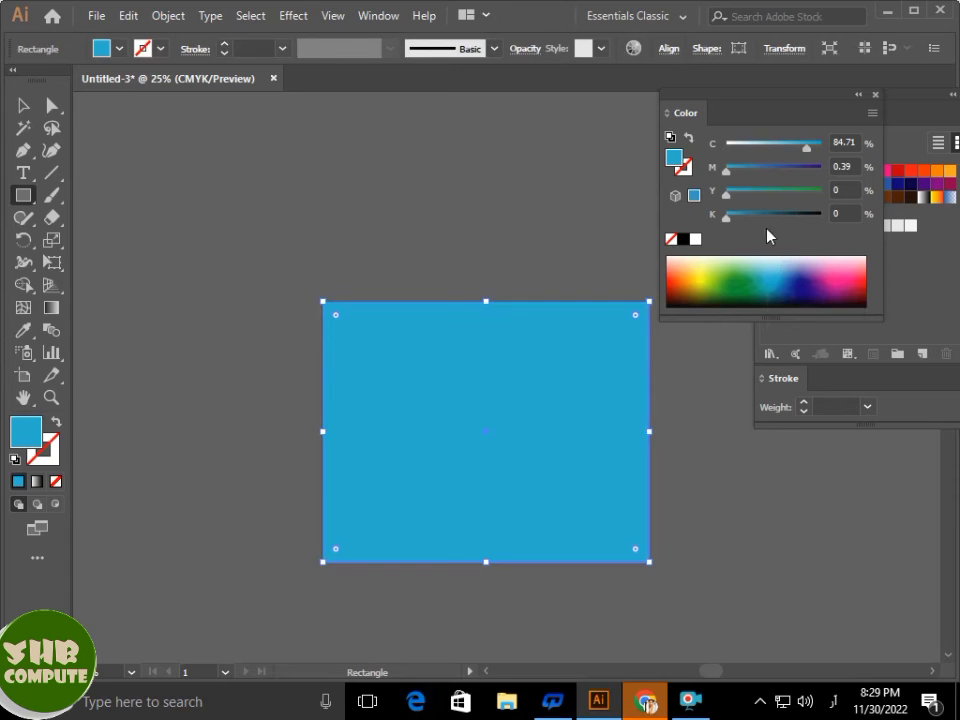
left_click(757, 216)
left_click(23, 105)
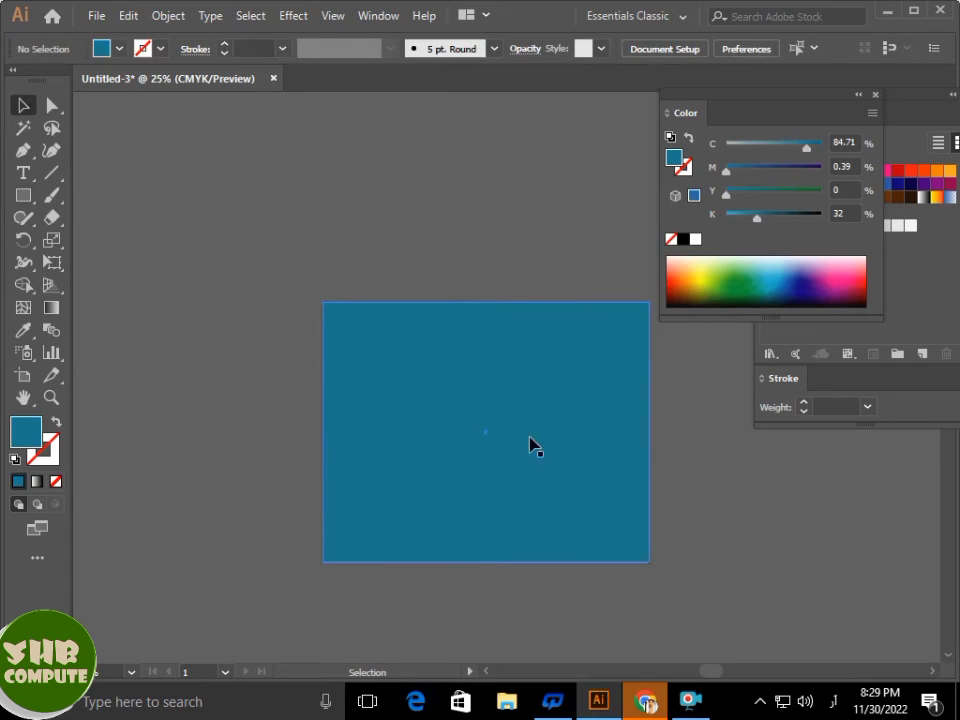
Send the blue rectangle behind the apple artwork and lock it in place
right_click(533, 452)
mouse_move(648, 343)
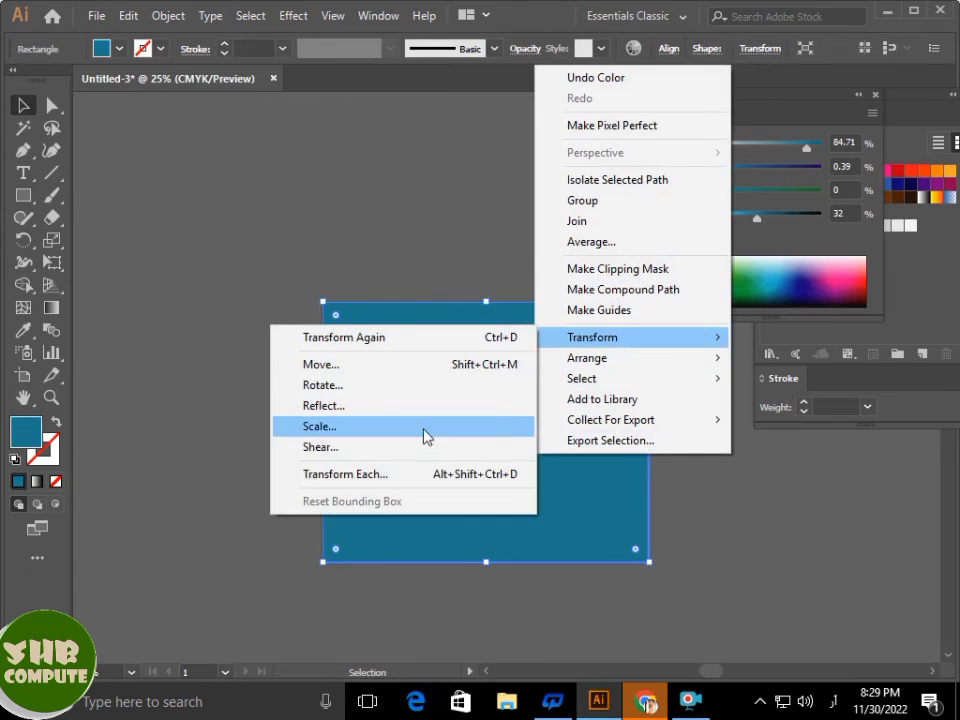
mouse_move(578, 369)
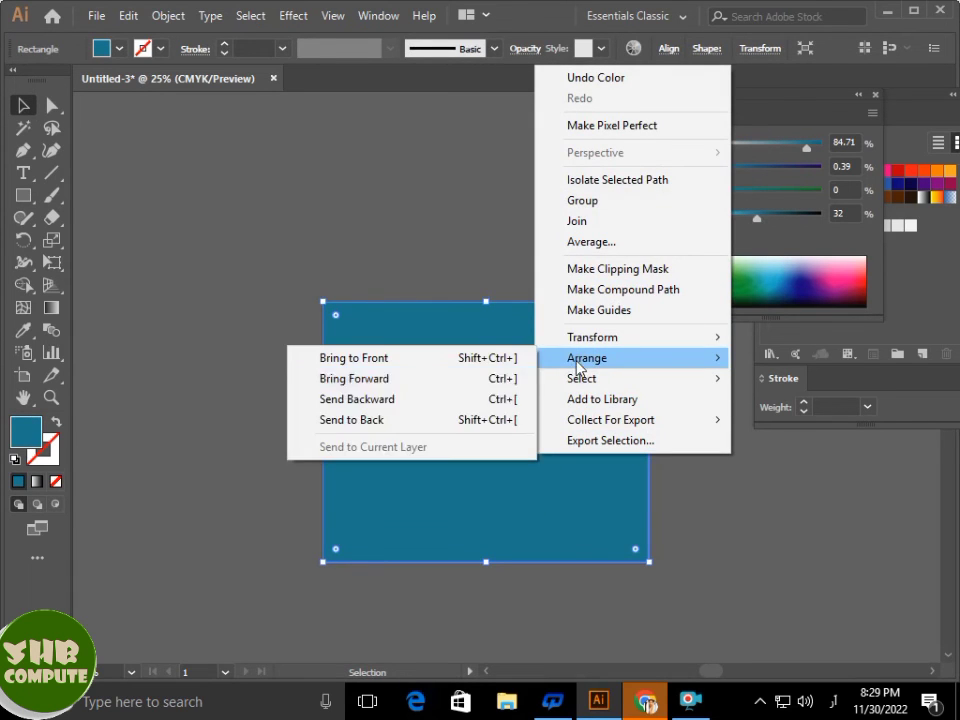
left_click(396, 420)
left_click(422, 199)
left_click(562, 349)
key("ctrl+2")
Select the apple group and start a Drop Shadow effect on it with the preview enabled
scroll(579, 384, "up", 2)
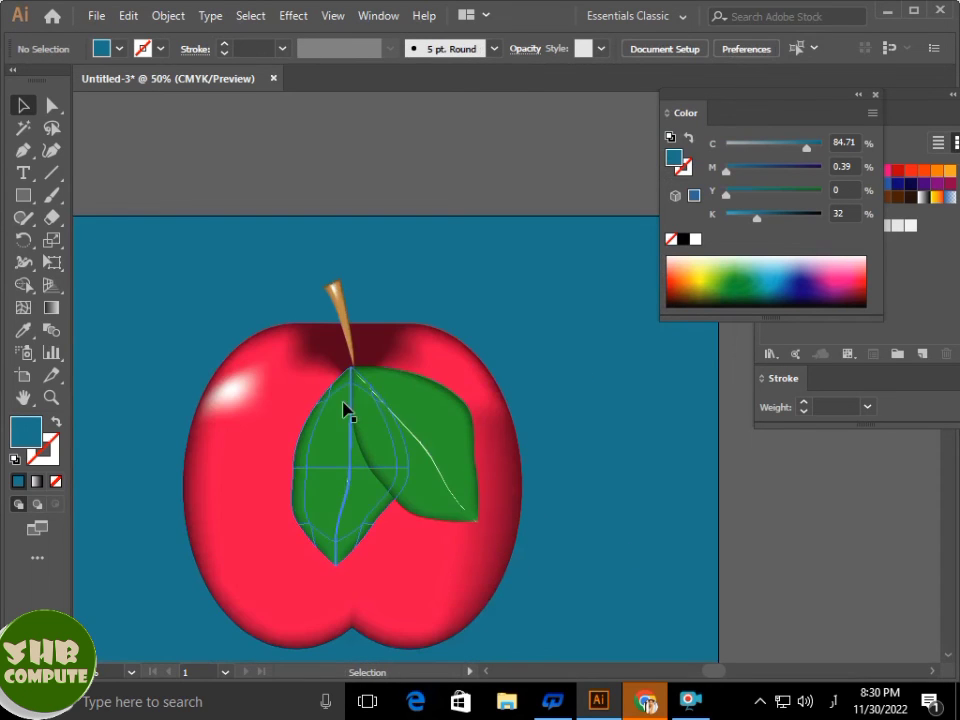
left_click_drag(205, 305, 425, 518)
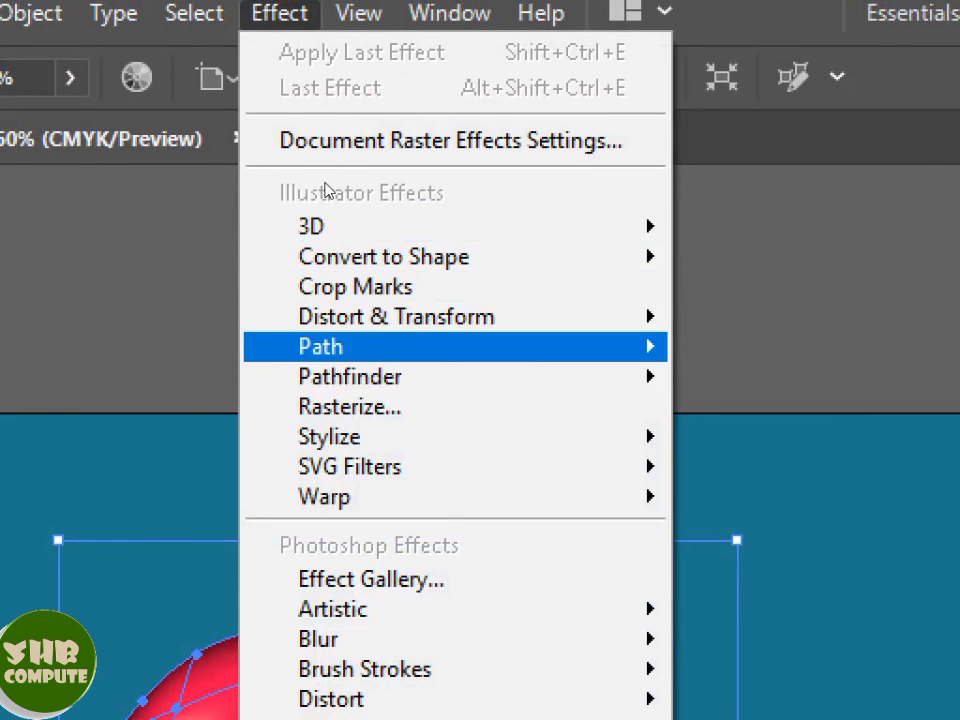
mouse_move(329, 436)
left_click(801, 442)
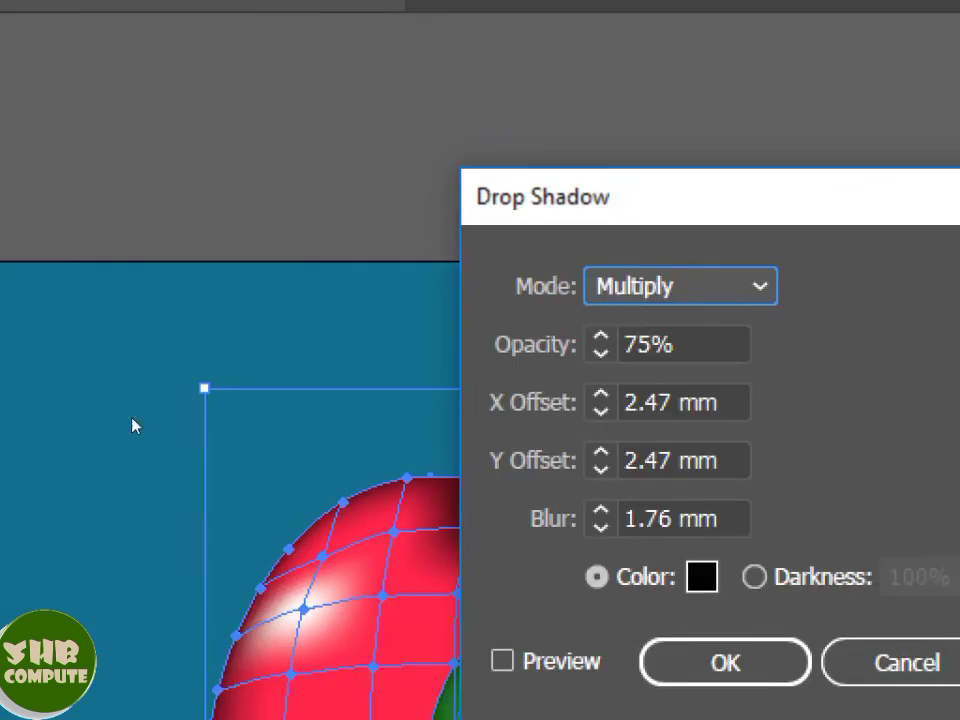
left_click(450, 569)
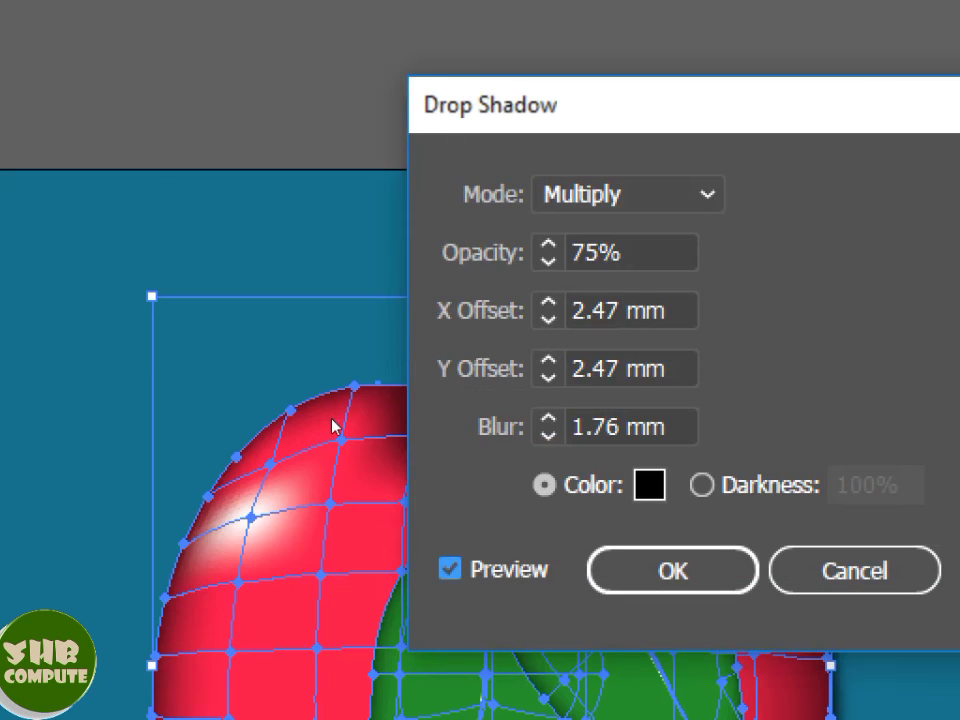
Raise the shadow's Y offset to about 7 mm, apply the effect and deselect the apple
left_click(548, 359)
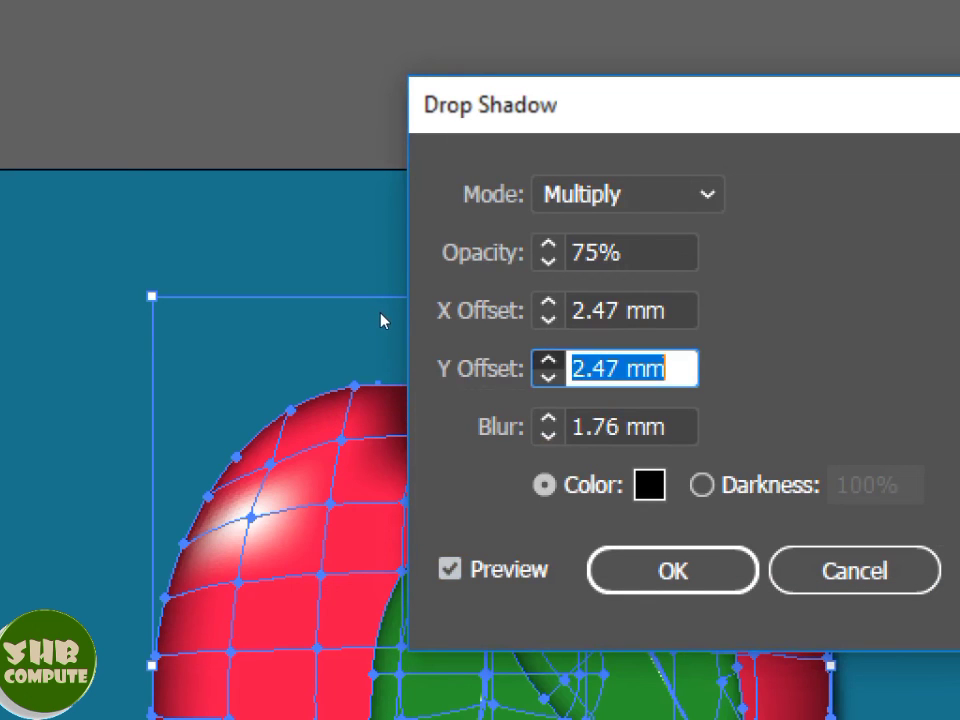
key("Up")
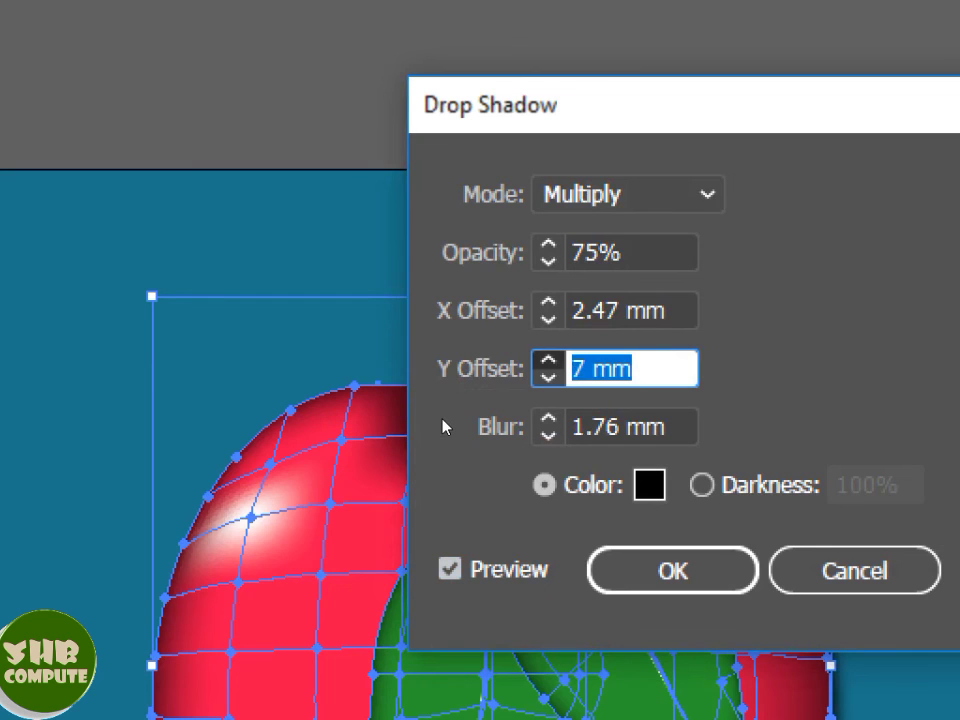
key("Up")
key("Return")
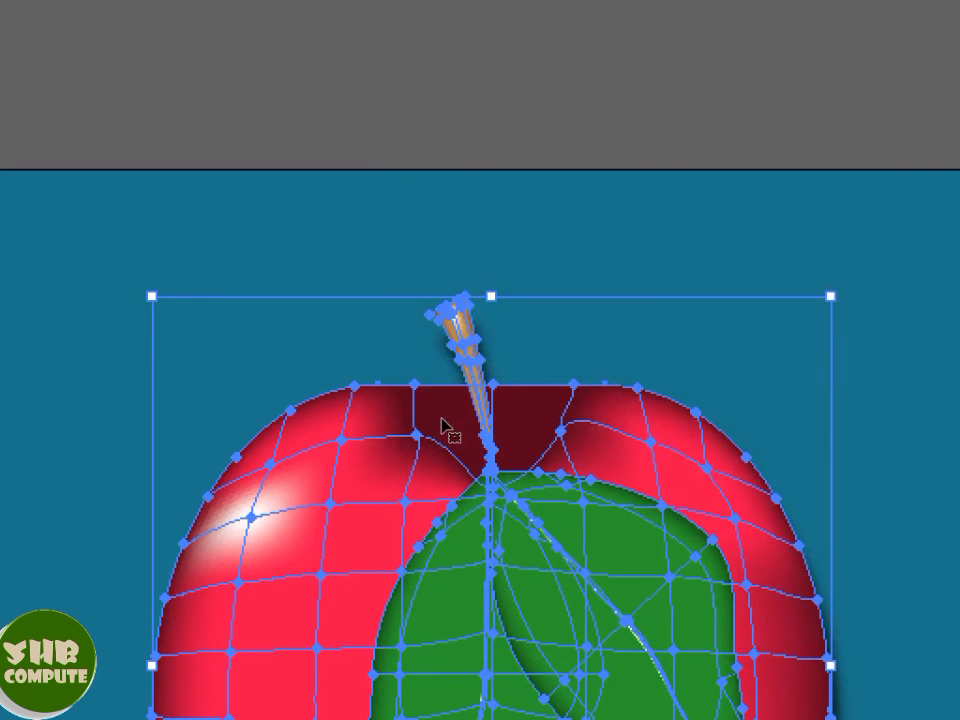
left_click(422, 249)
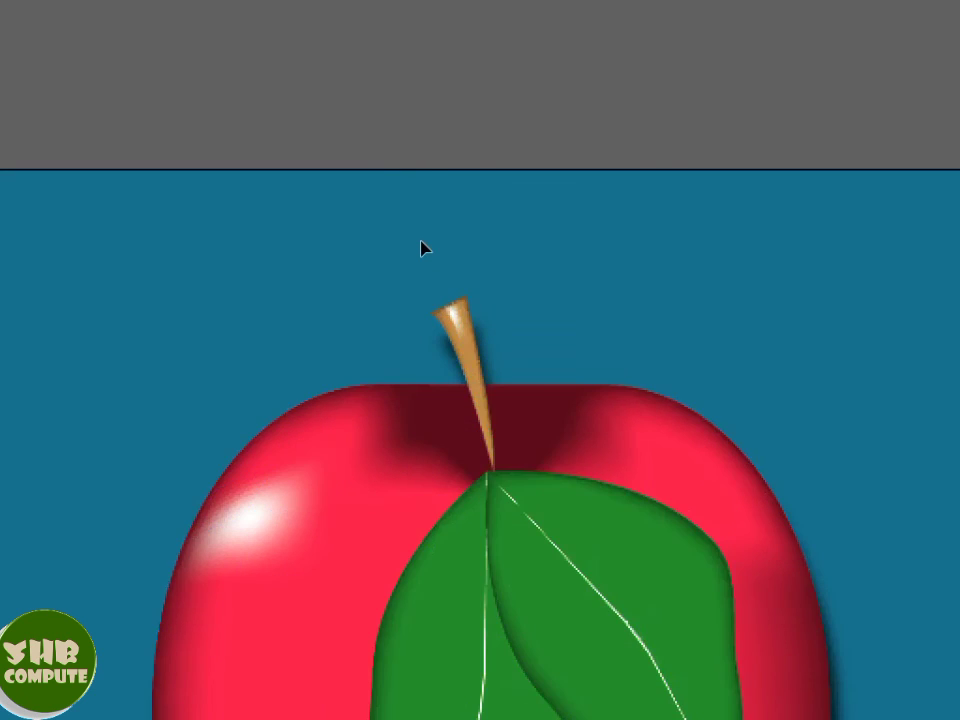
Close the Color panel and the Swatches and Stroke panels to clear the workspace around the artwork
key("ctrl+minus")
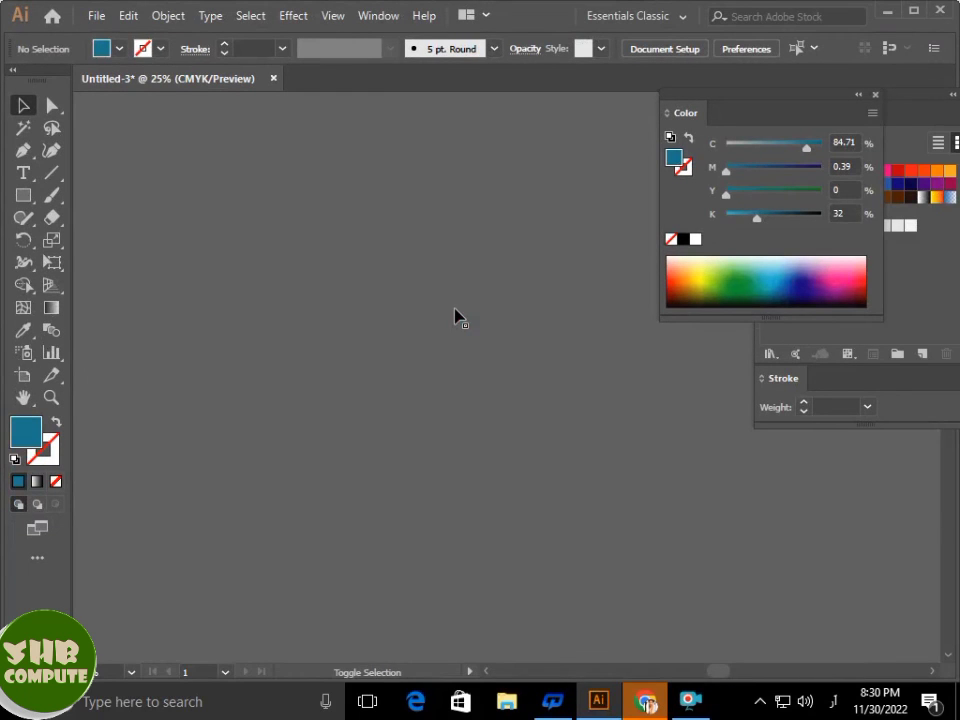
scroll(456, 316, "down", 5)
scroll(332, 456, "up", 2)
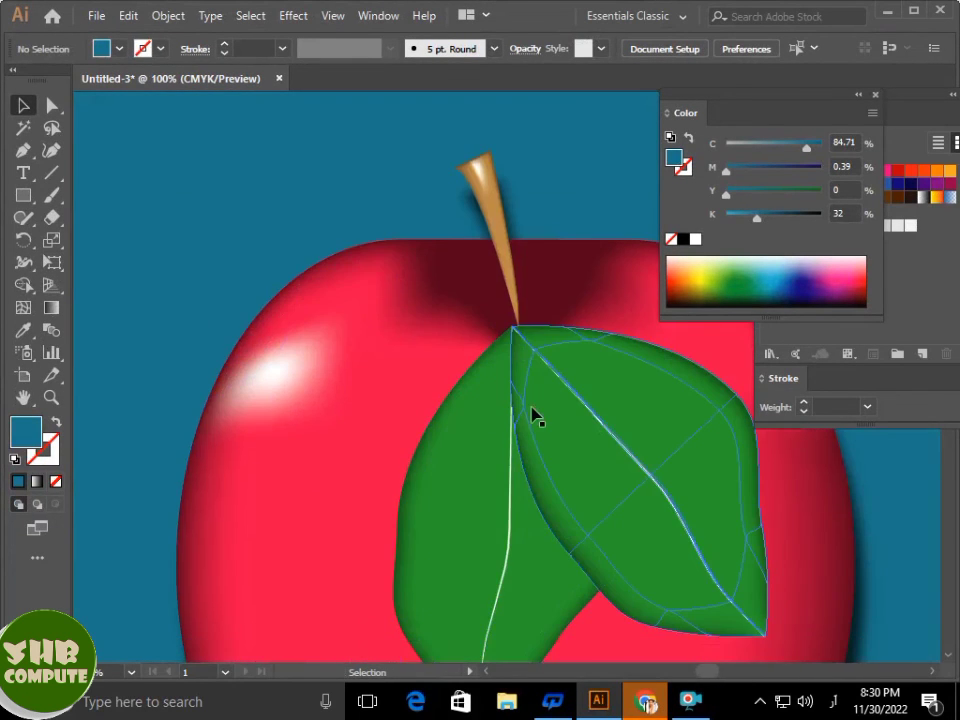
scroll(634, 393, "down", 2)
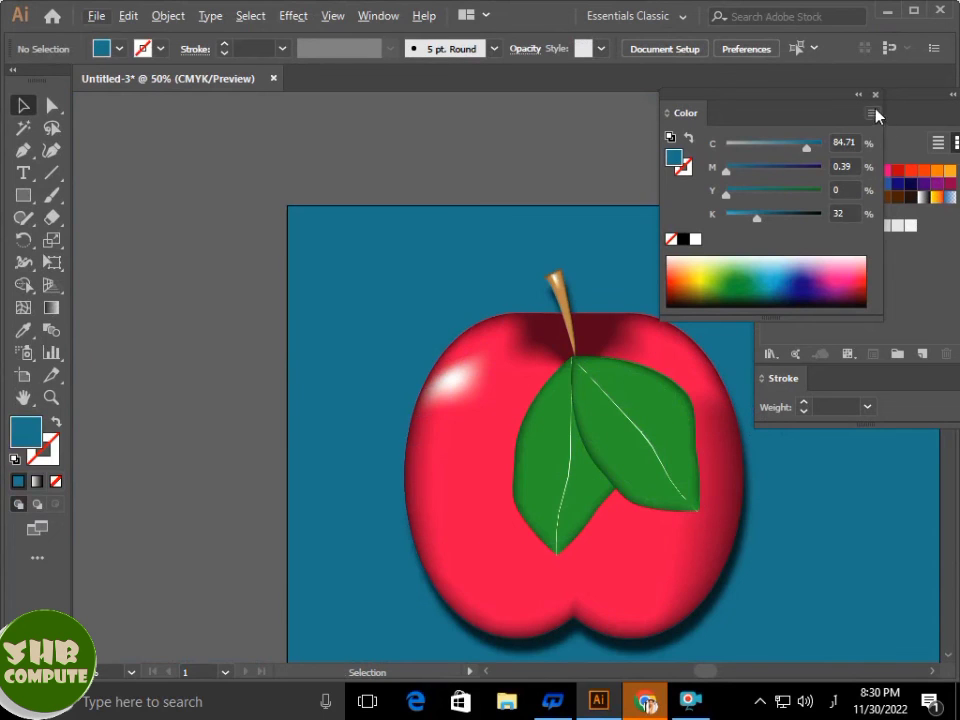
left_click(875, 94)
left_click_drag(939, 98, 866, 102)
left_click(897, 97)
Examine the finished apple's shading, leaves, stem and drop shadow against the blue background
scroll(901, 273, "up", 2)
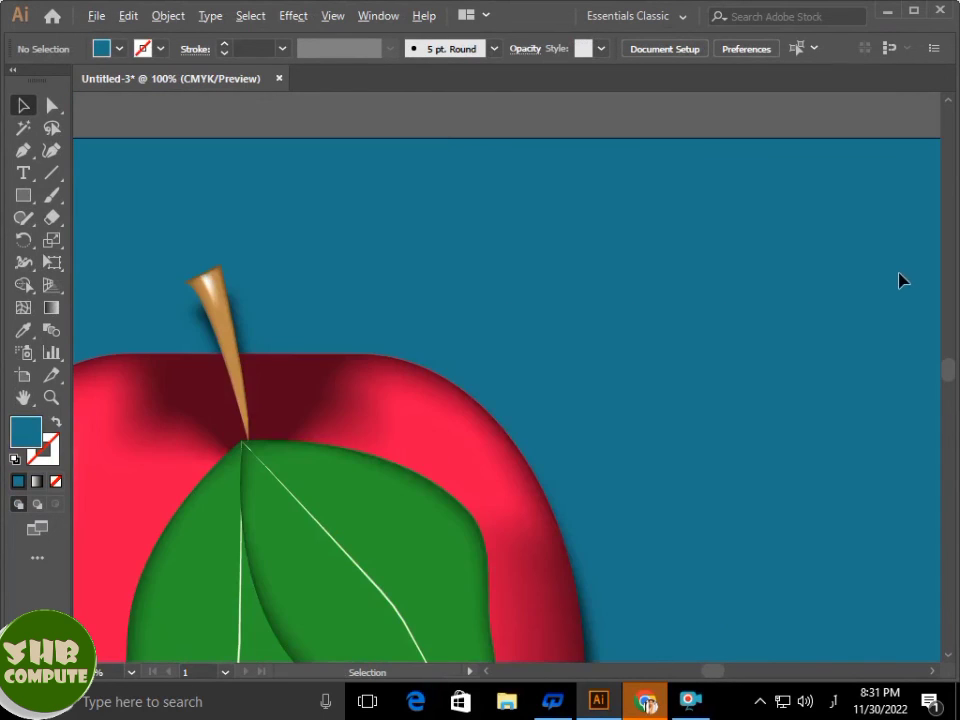
scroll(476, 321, "down", 1)
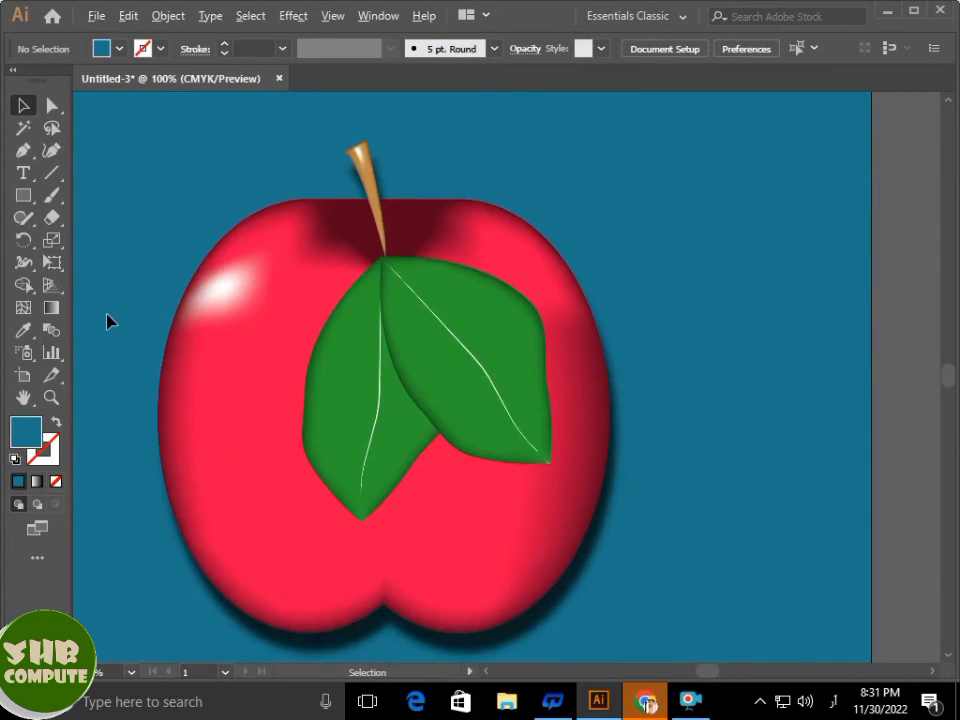
scroll(110, 321, "up", 1)
scroll(110, 321, "down", 1)
key("space")
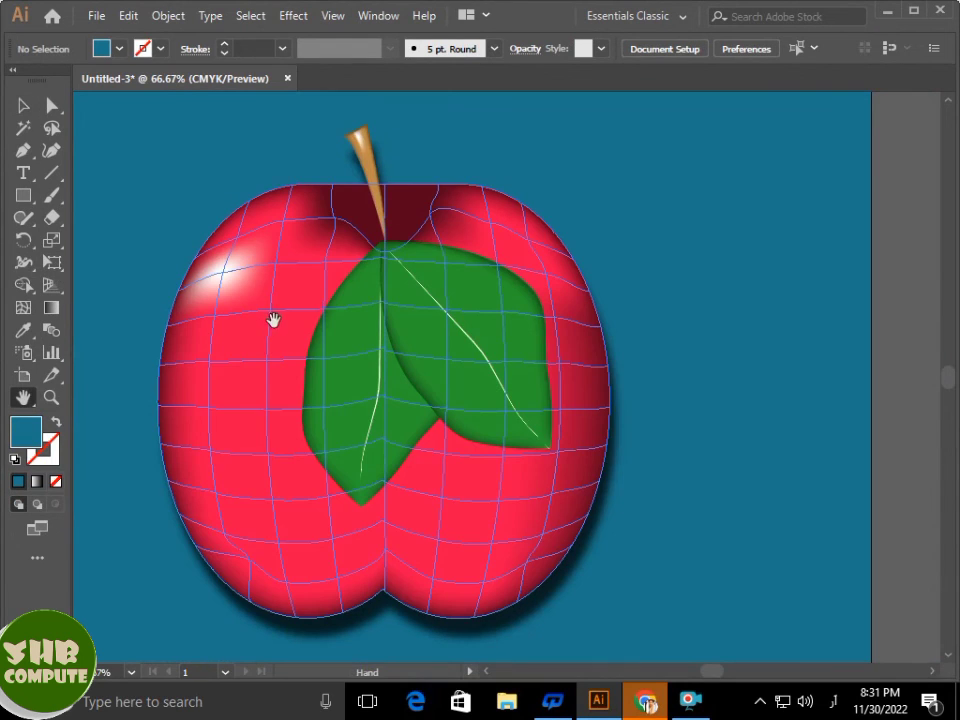
left_click_drag(319, 324, 334, 338)
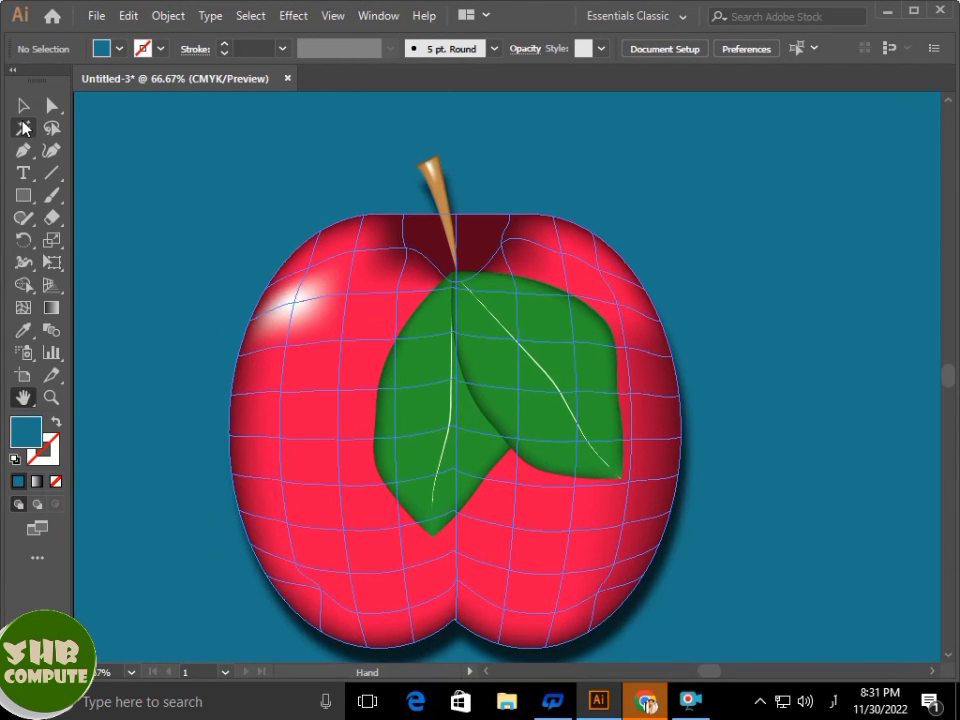
left_click_drag(127, 146, 143, 217)
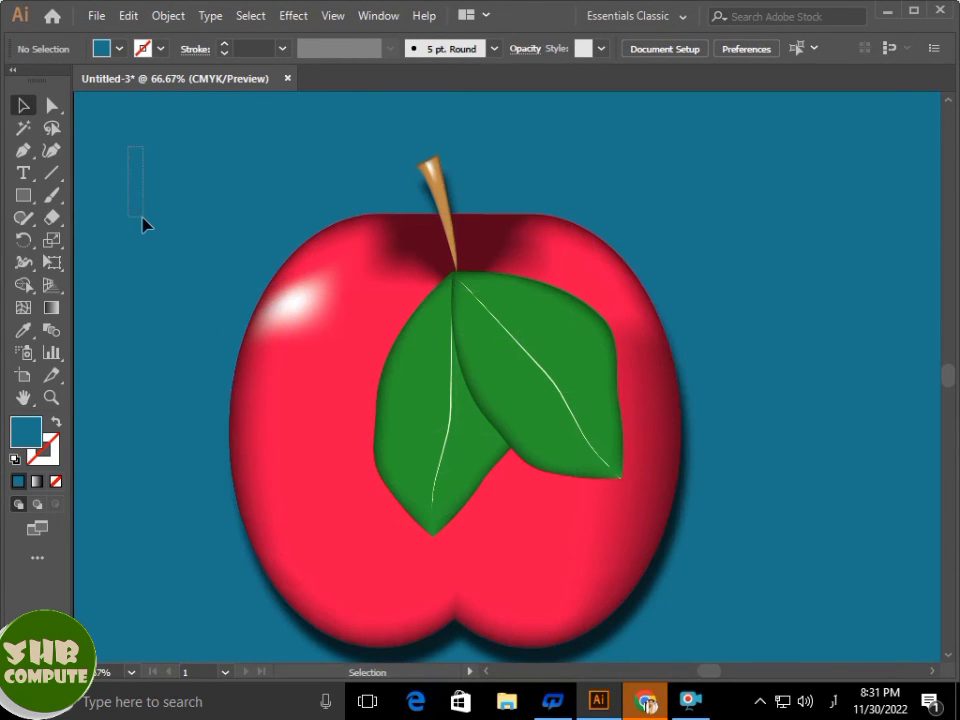